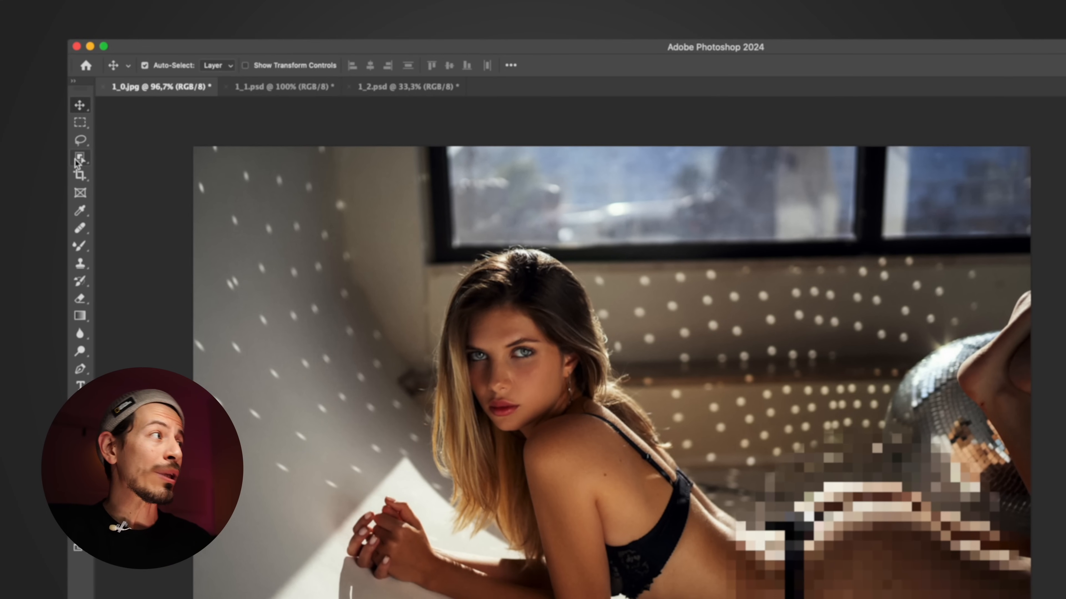
Step: Activate the Object Selection Tool and enable its Object Finder option
click(17, 104)
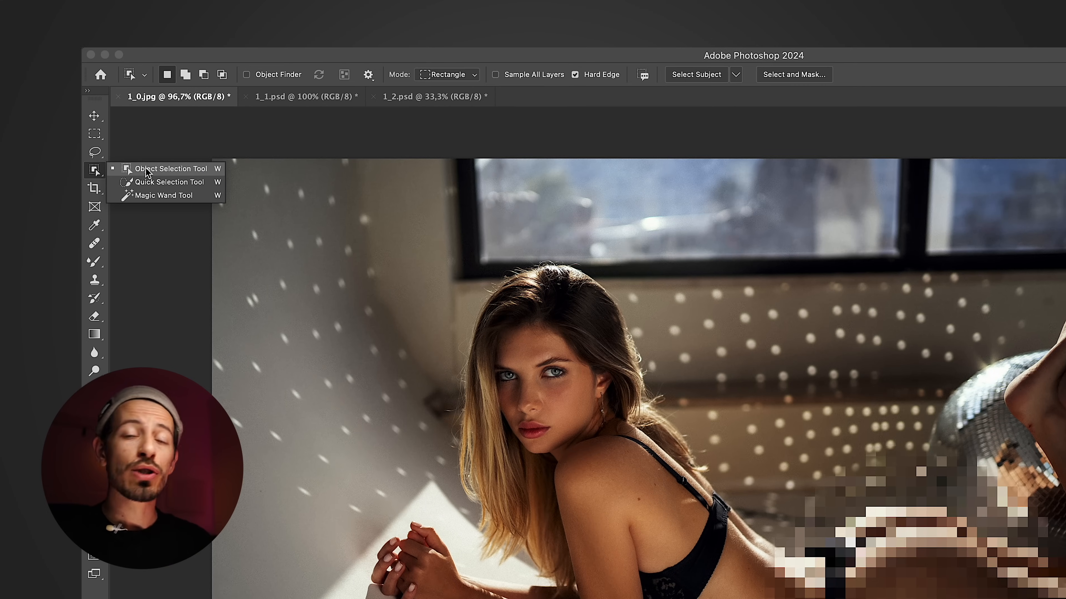
key(w)
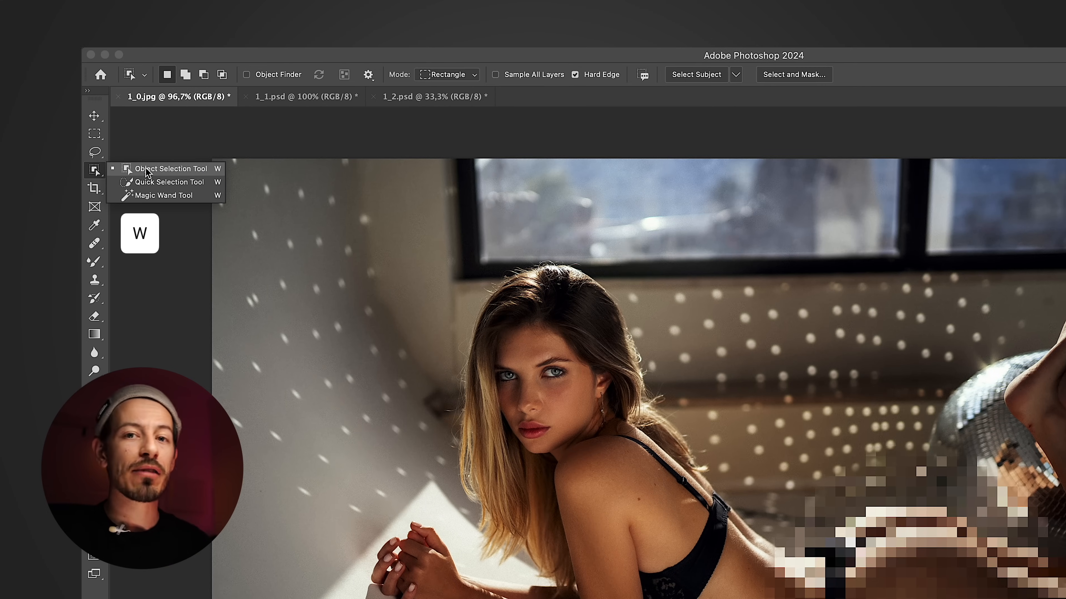
click(147, 172)
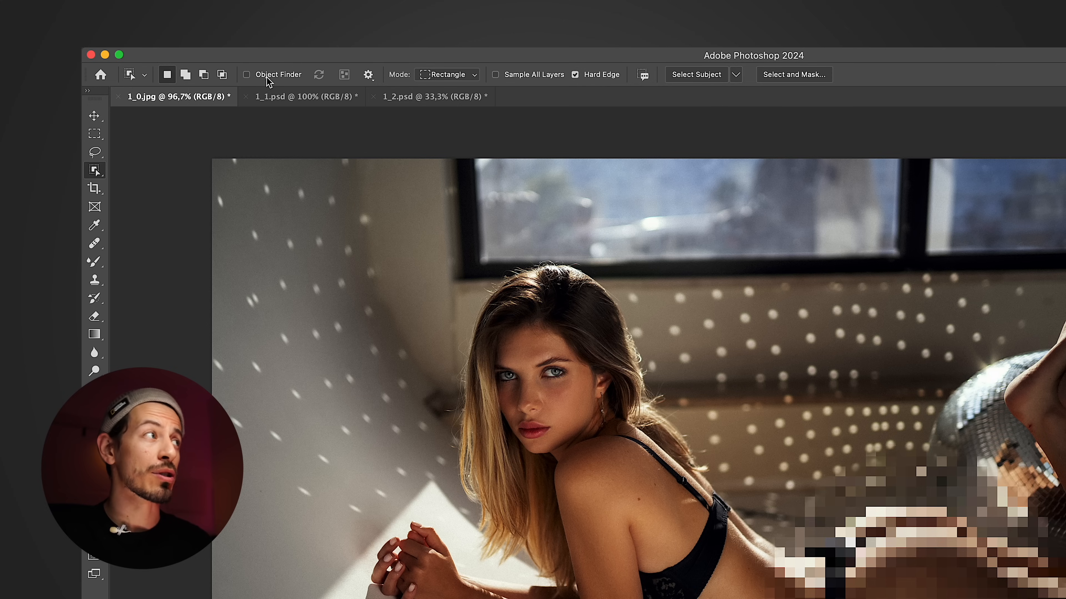
click(247, 75)
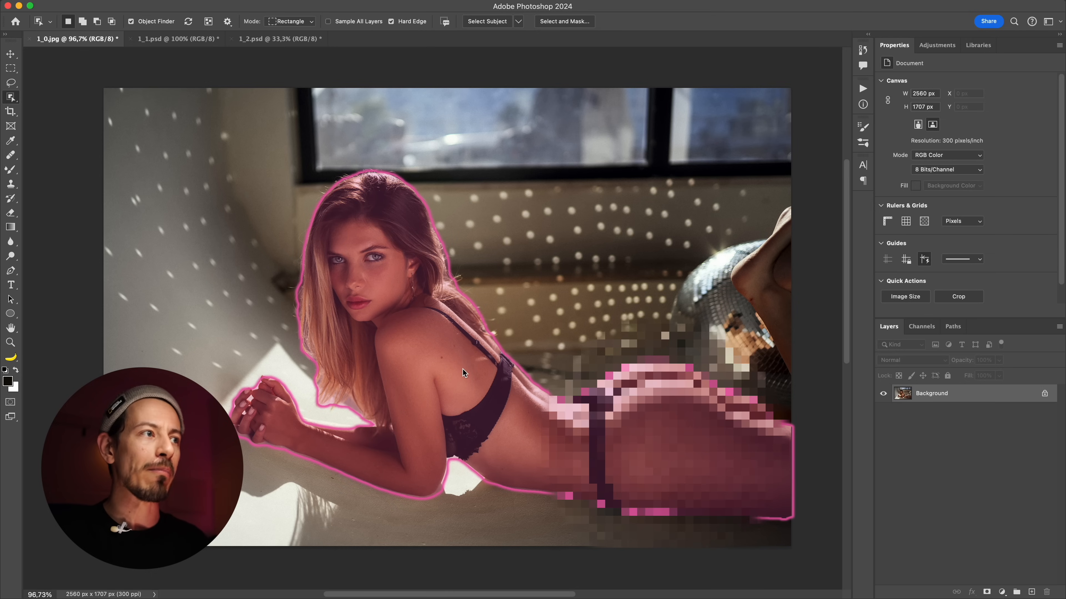
Step: Select the woman and add a masked Curves adjustment layer with its midpoint lowered from input 125 to output 111
click(363, 432)
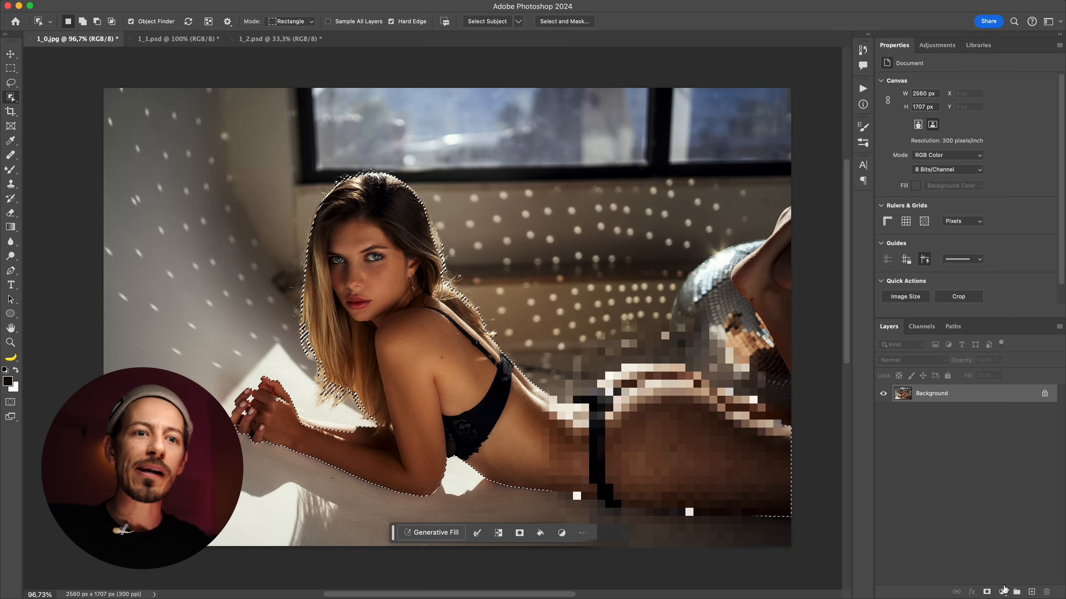
click(1002, 592)
click(1003, 492)
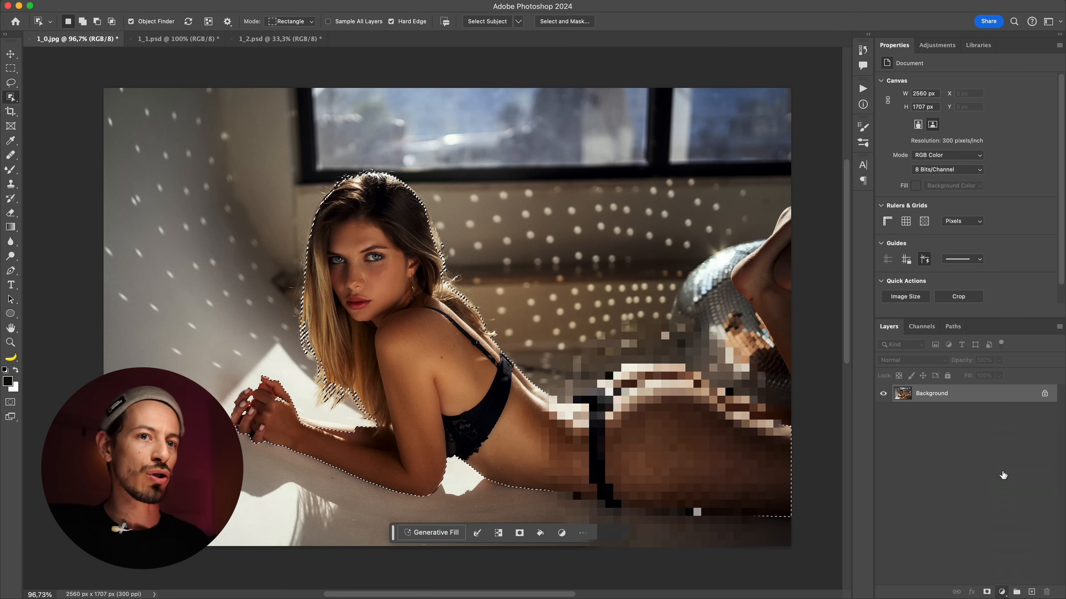
drag(977, 180, 977, 189)
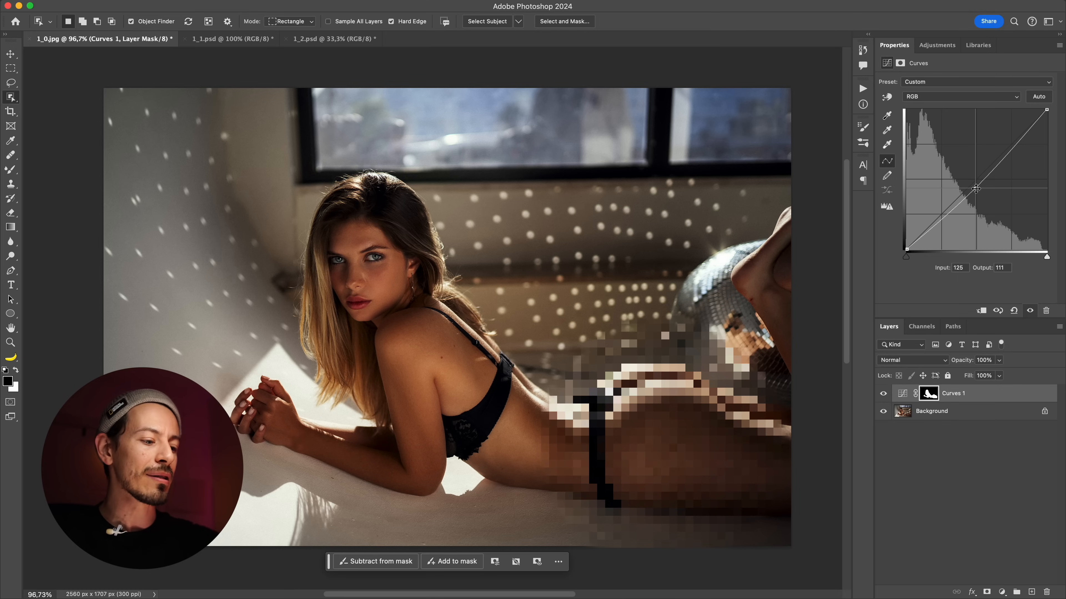
Step: Invert the Curves mask to target the background, and compare the image with and without the adjustment
key(super+i)
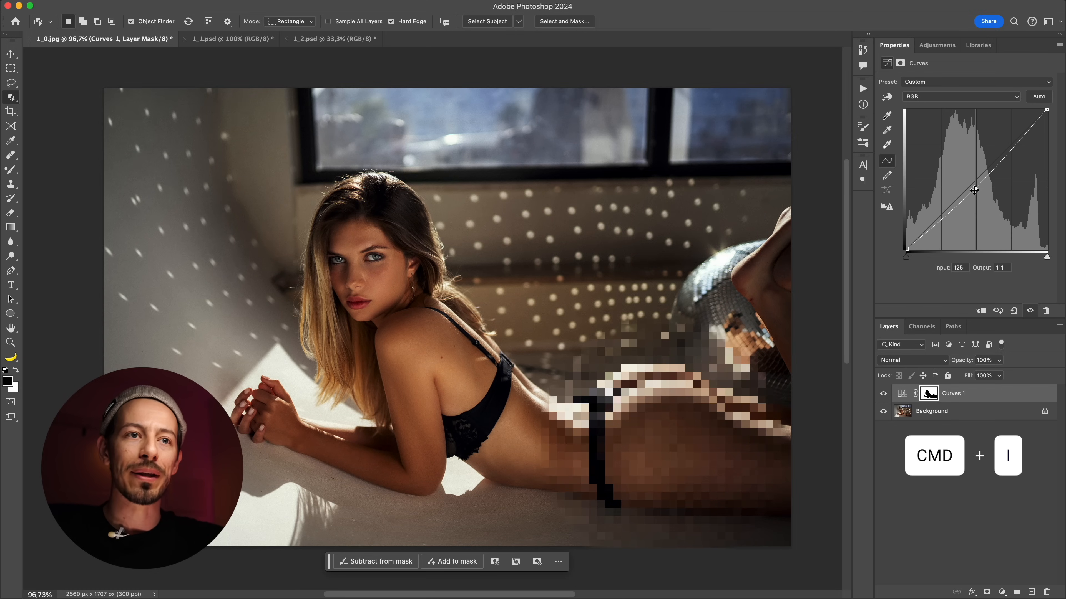
click(962, 428)
click(883, 394)
click(883, 394)
click(883, 394)
click(883, 395)
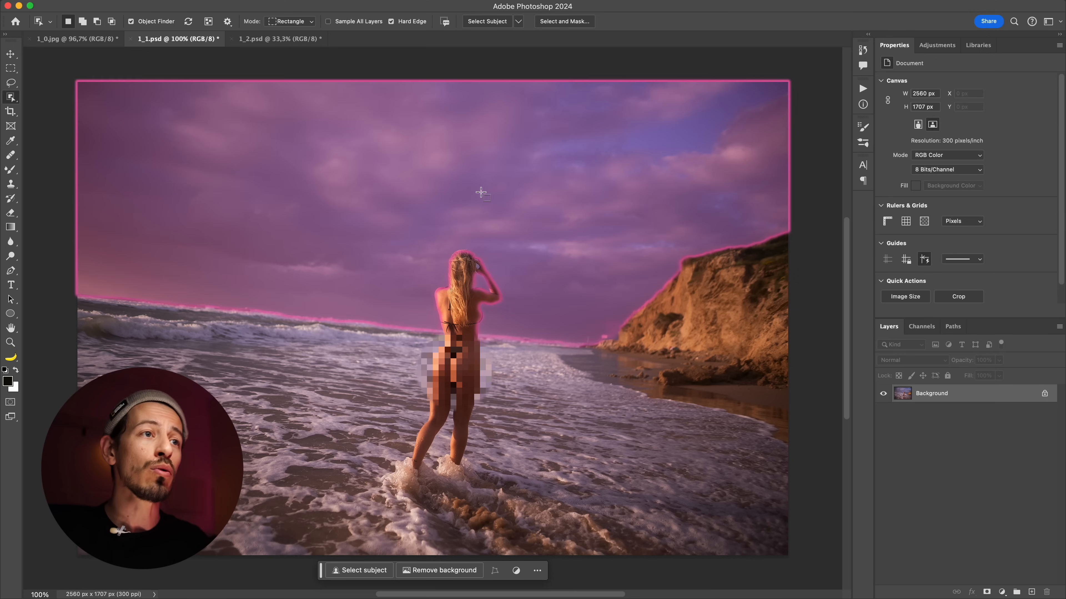
Step: Select the sky above the beach in 1_1.psd and darken it with a Curves adjustment at input 125, output 113
click(498, 194)
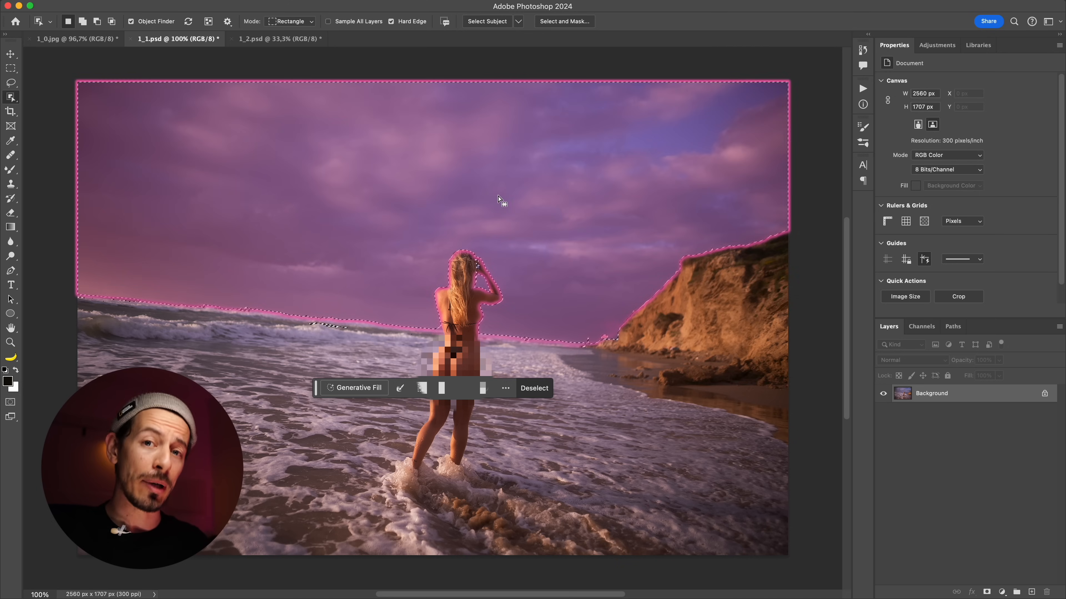
click(1002, 592)
click(1002, 493)
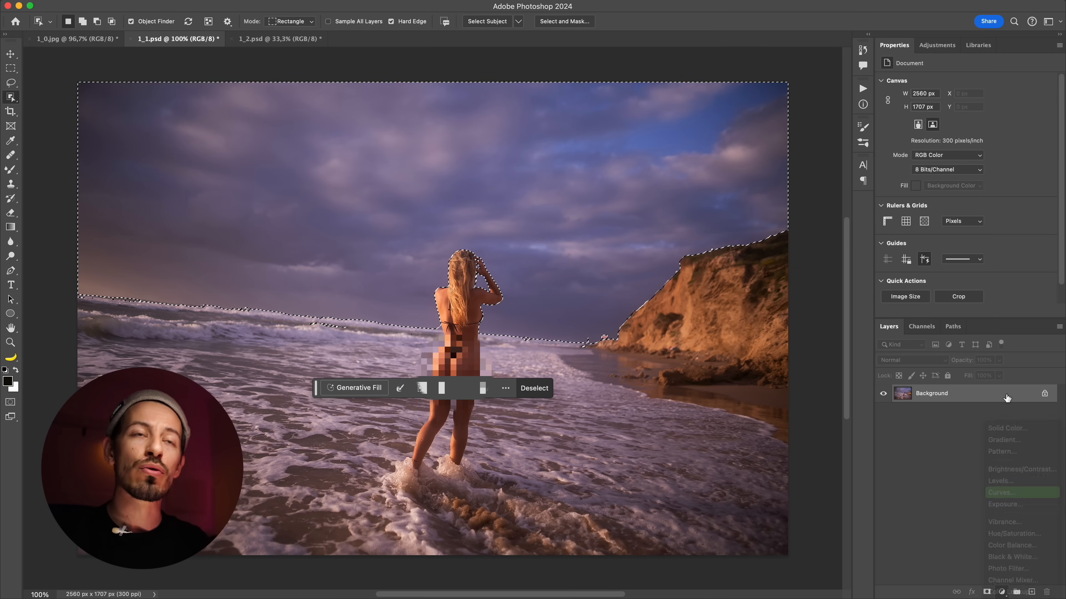
drag(975, 179, 975, 187)
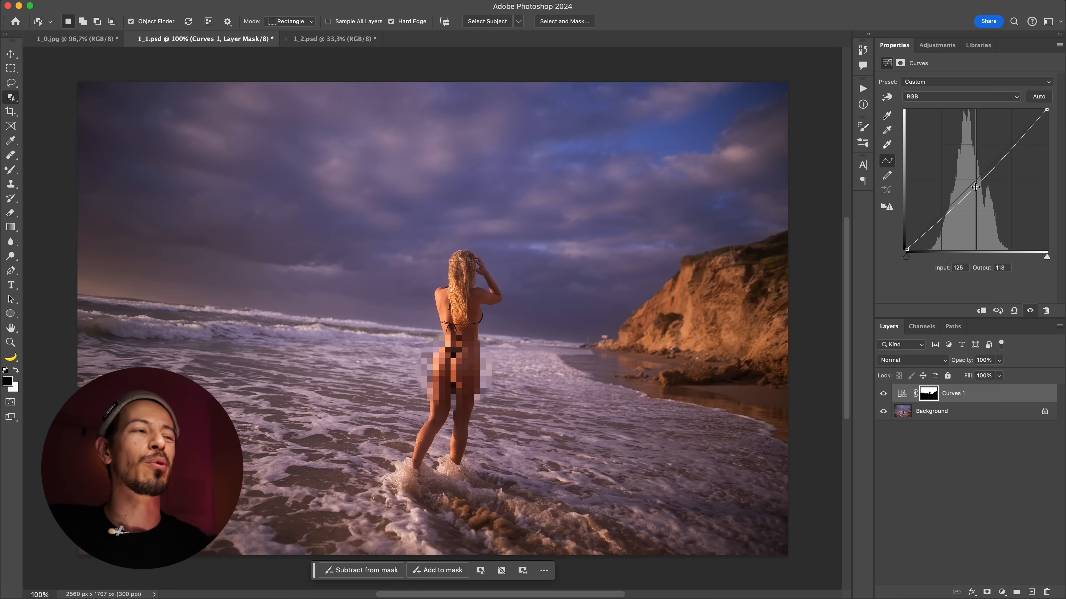
Step: In 1_2.psd, select the sky and darken it slightly with a masked Curves adjustment layer
click(334, 38)
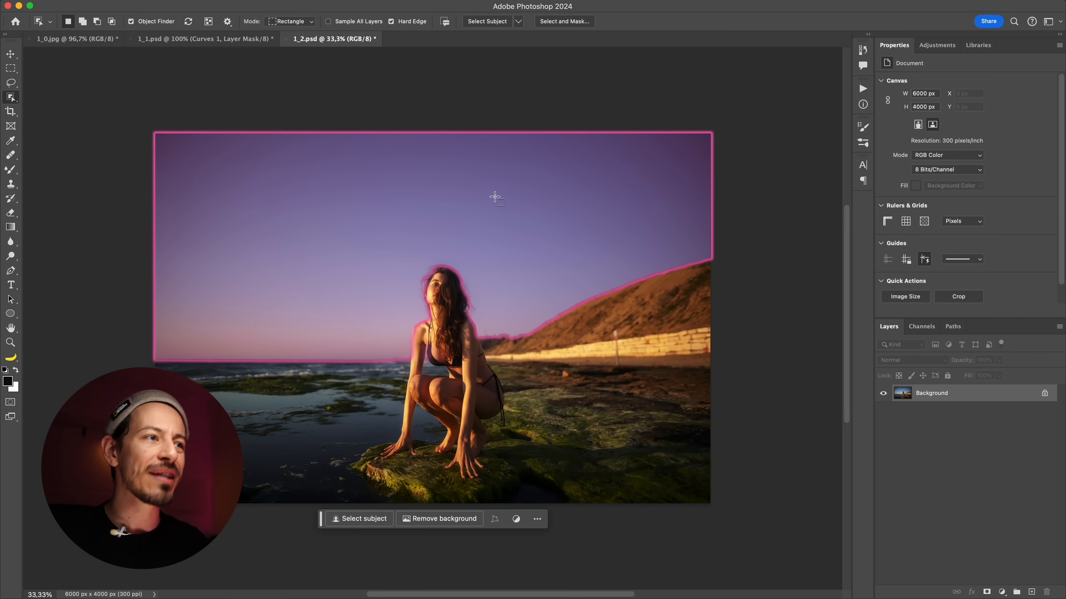
click(1002, 592)
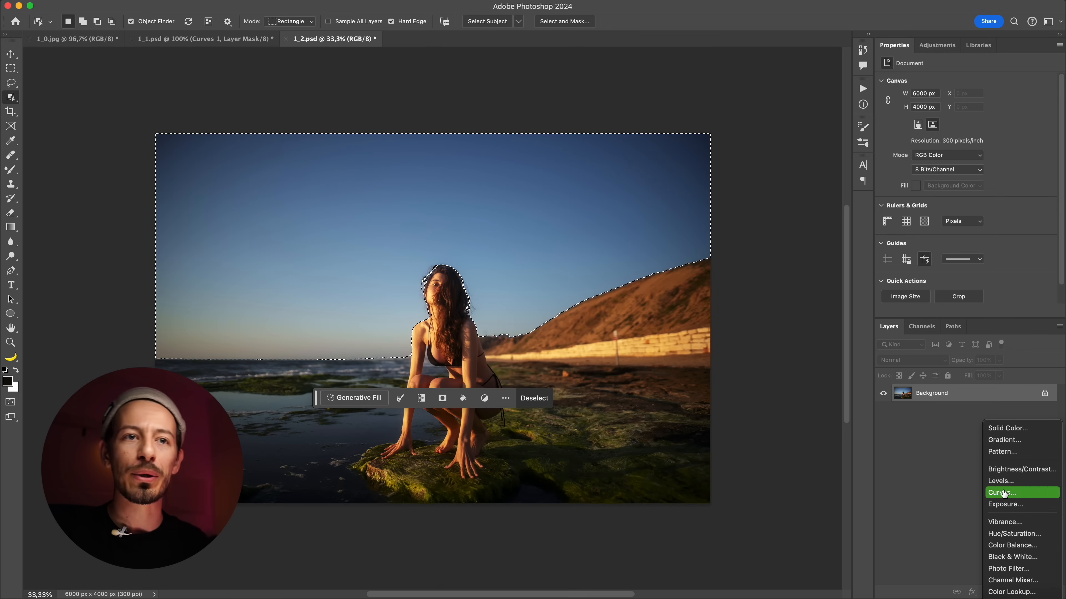
click(1004, 494)
drag(972, 184, 972, 191)
Step: Compare the 1_2.psd image with and without the Curves adjustment on the sky
click(883, 393)
click(882, 394)
click(882, 393)
click(883, 393)
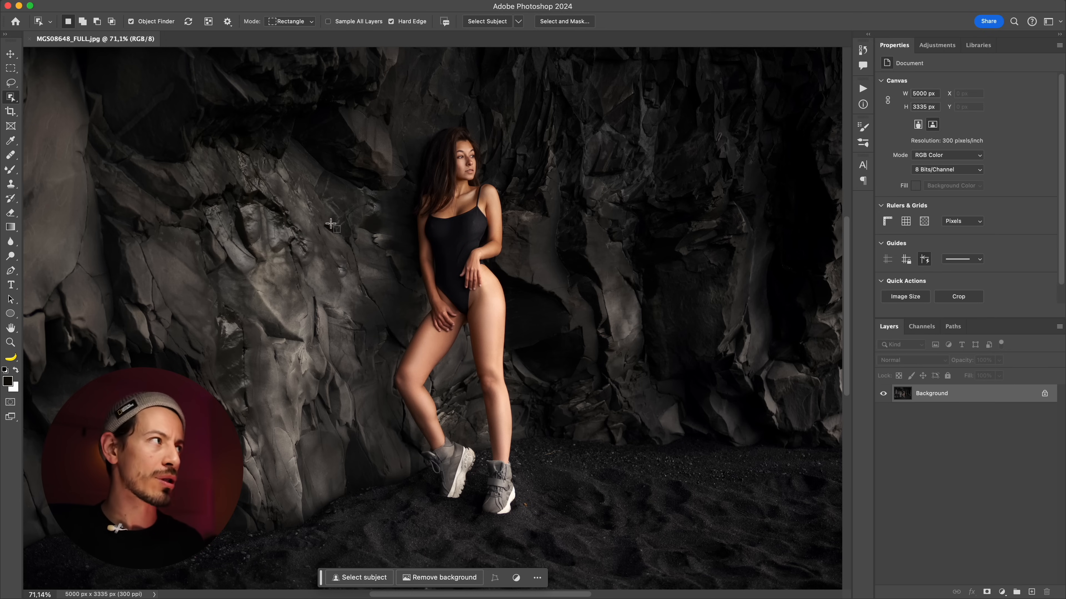
Step: Try the Object Selection Tool on the woman in MGS08648_FULL.jpg, and clear the selection
right_click(10, 100)
click(45, 98)
click(459, 245)
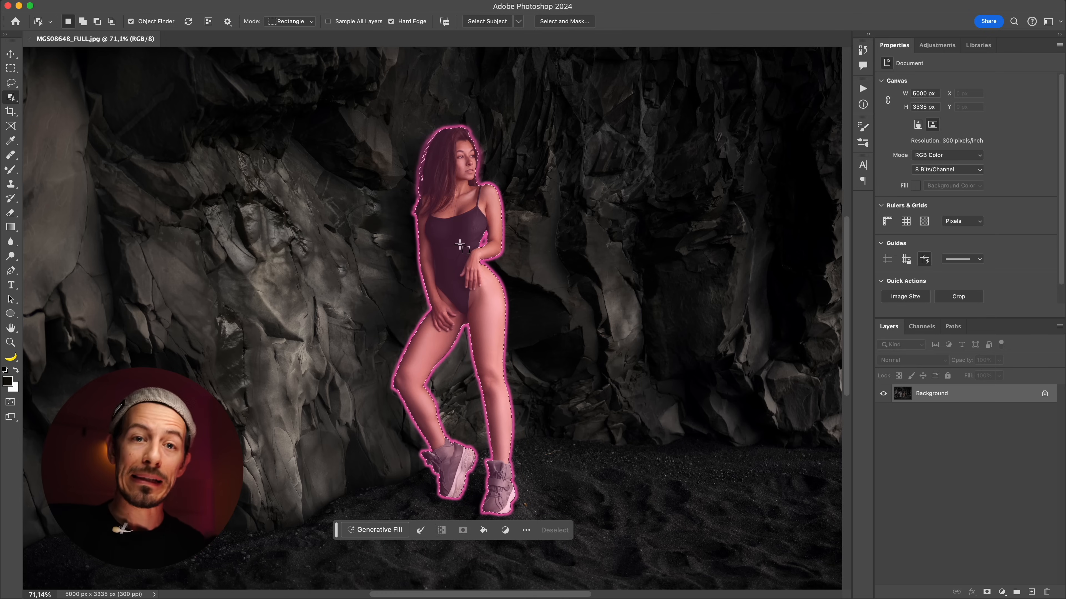
key(super+d)
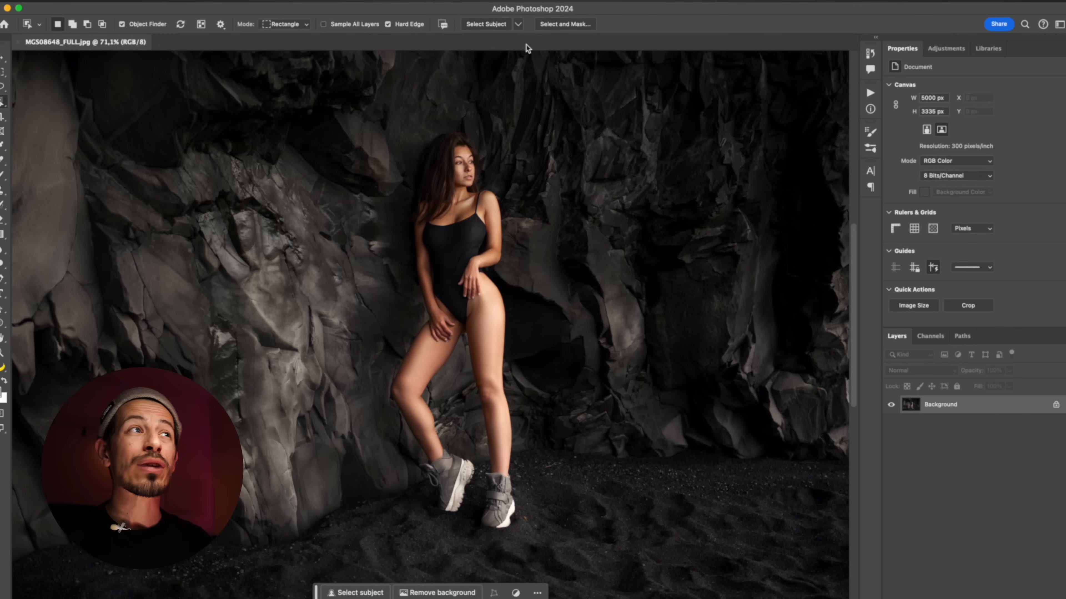
Step: Set Select Subject to Cloud (Detailed results) and select the woman with it
click(519, 21)
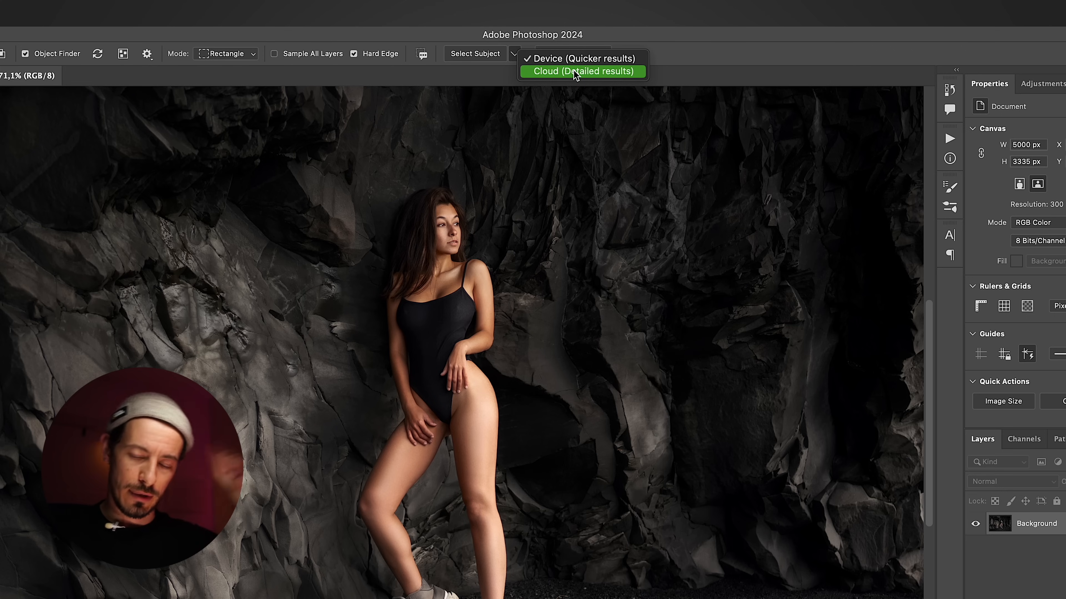
click(573, 71)
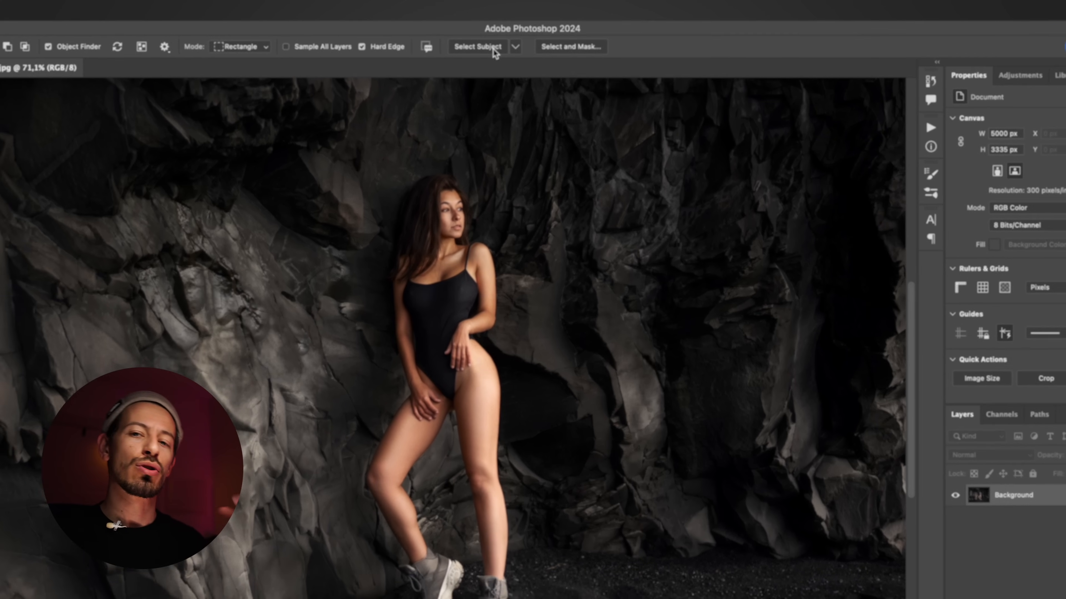
Step: Examine the selection edge along the woman's hair, shoulder and body up close, and clear the selection
drag(483, 184, 588, 230)
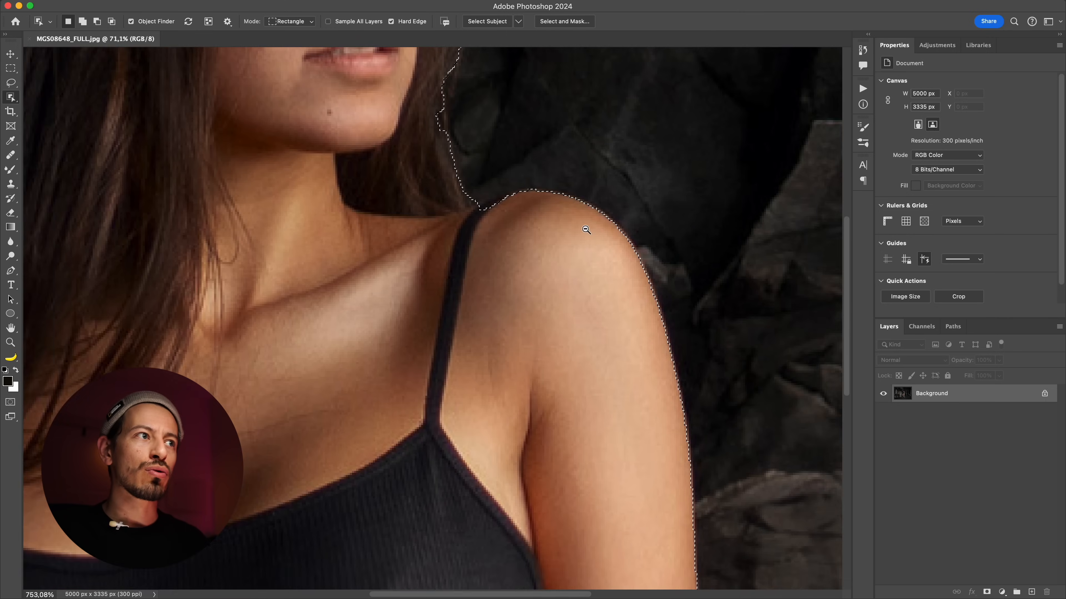
drag(562, 300, 572, 504)
drag(575, 393, 551, 358)
drag(533, 241, 692, 458)
drag(384, 168, 556, 376)
drag(651, 344, 622, 350)
drag(708, 467, 593, 297)
drag(678, 367, 606, 283)
drag(674, 389, 547, 287)
key(super+d)
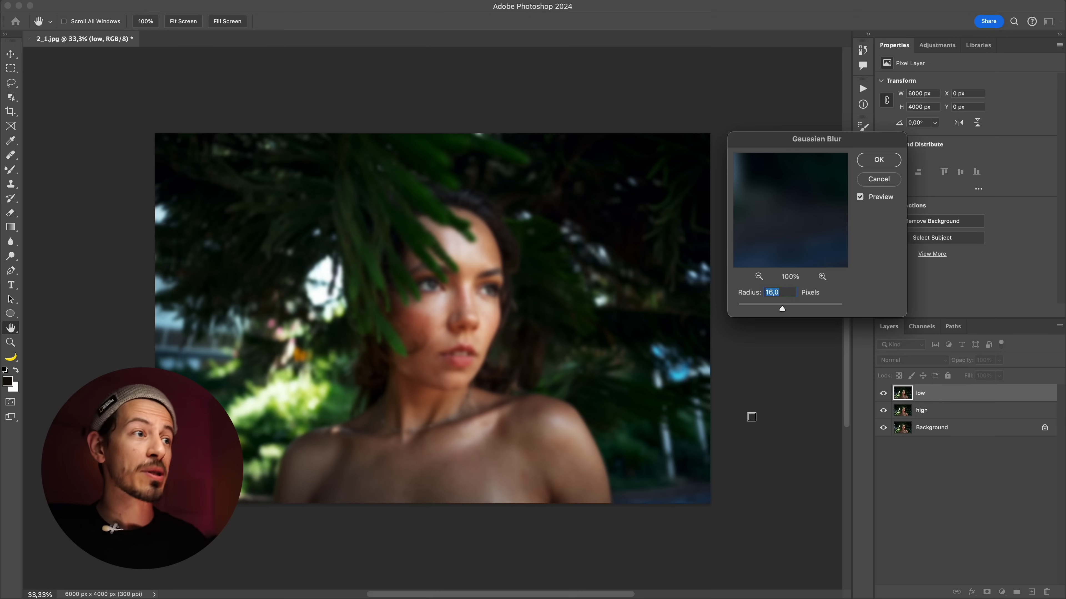
Step: Apply a Gaussian Blur with a 5-pixel radius to the low layer
text(10)
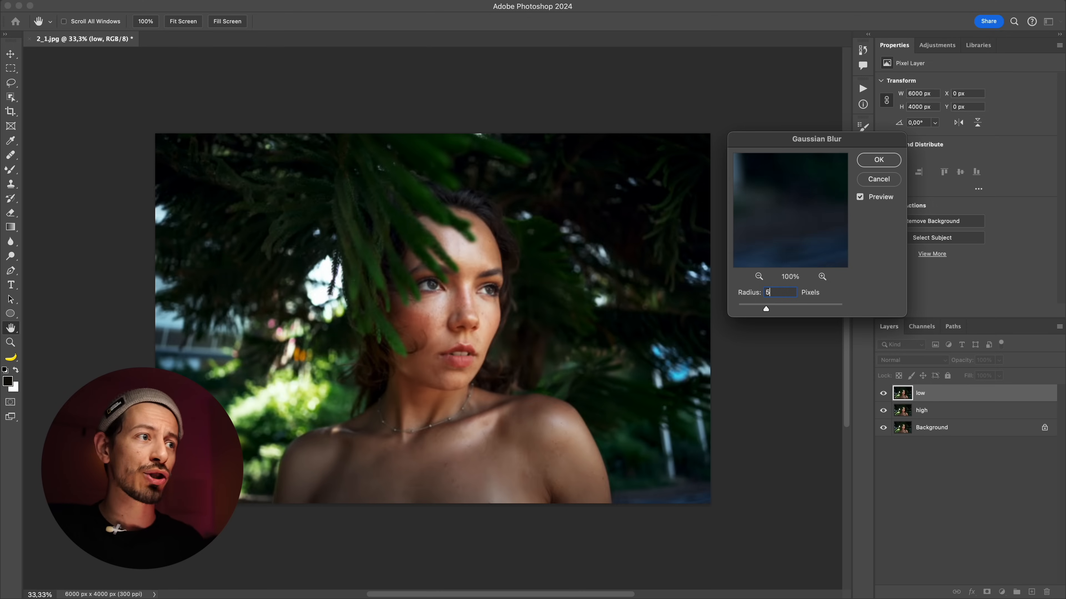
click(879, 160)
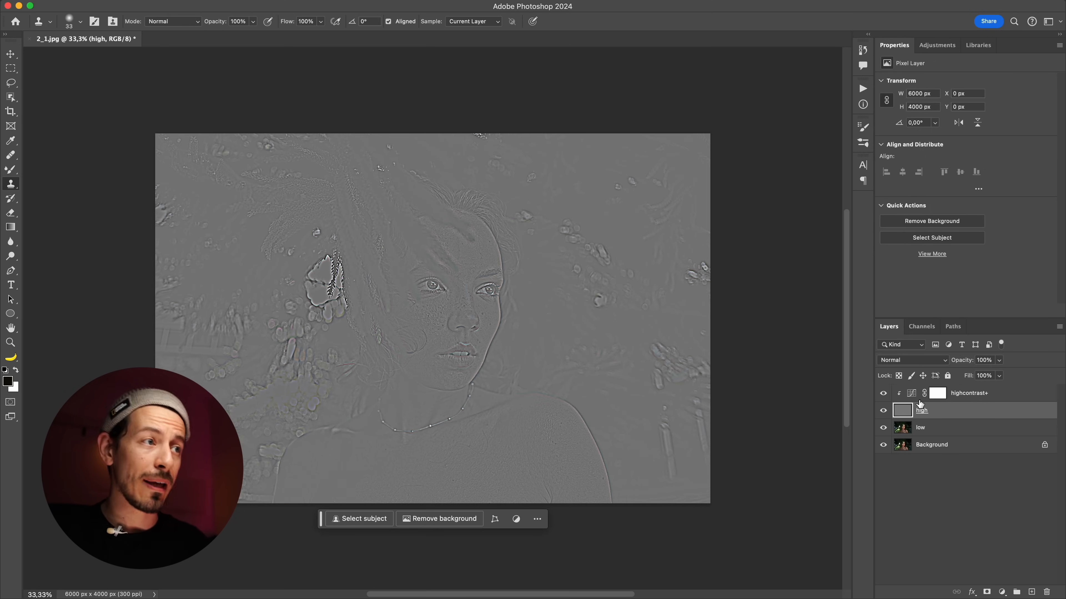
mouse_move(453, 318)
mouse_down()
mouse_move(507, 252)
mouse_move(456, 226)
mouse_up()
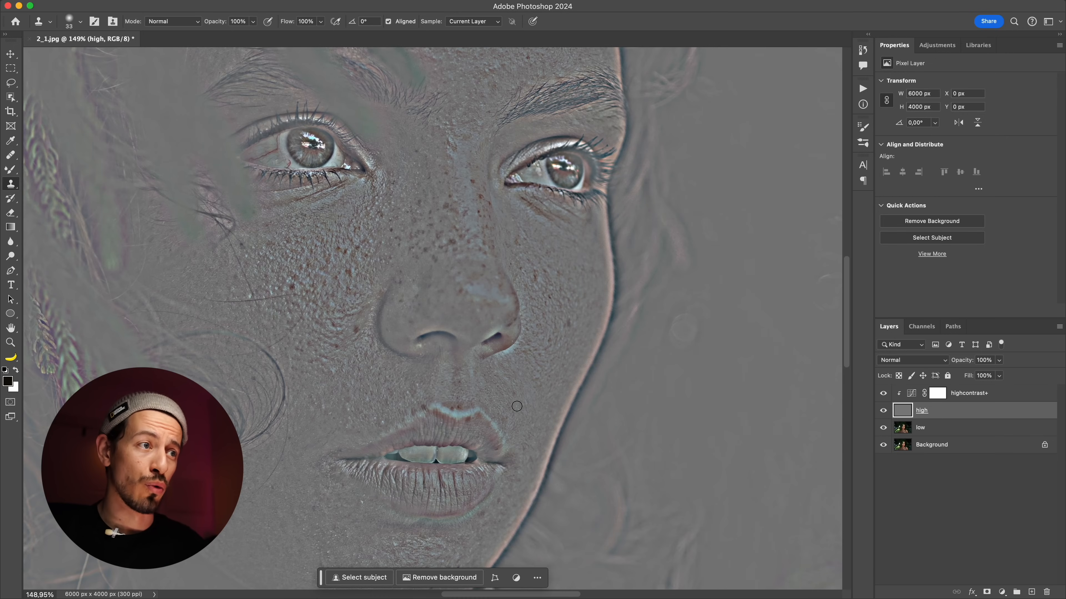
scroll(517, 406, down, 5)
scroll(437, 366, left, 2)
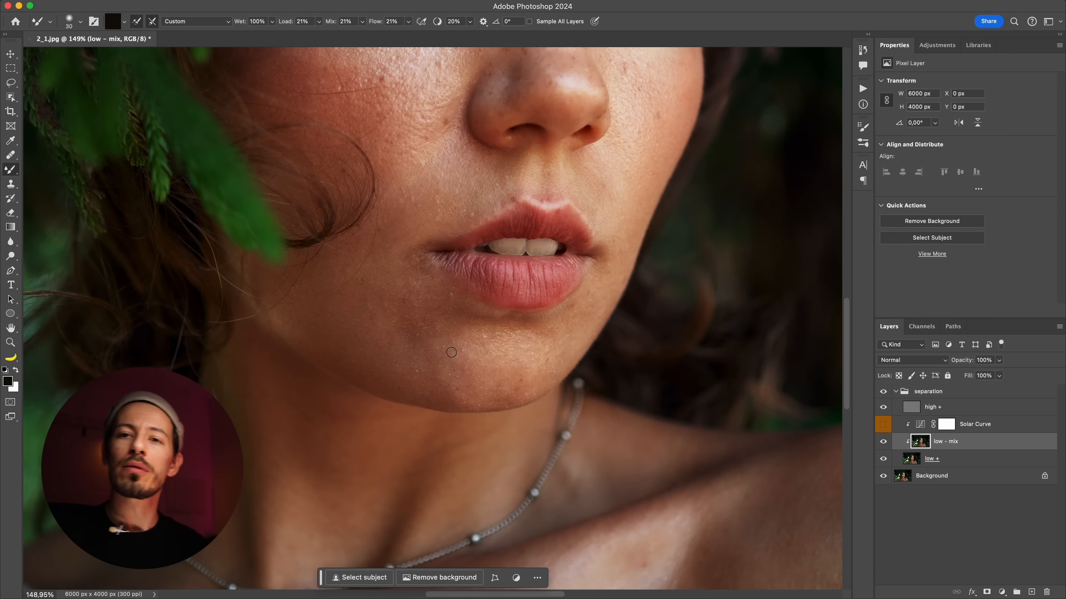
Step: Enlarge the Mixer Brush to 346 pixels and sample skin tones from both cheeks on the low – mix layer
scroll(623, 364, down, 5)
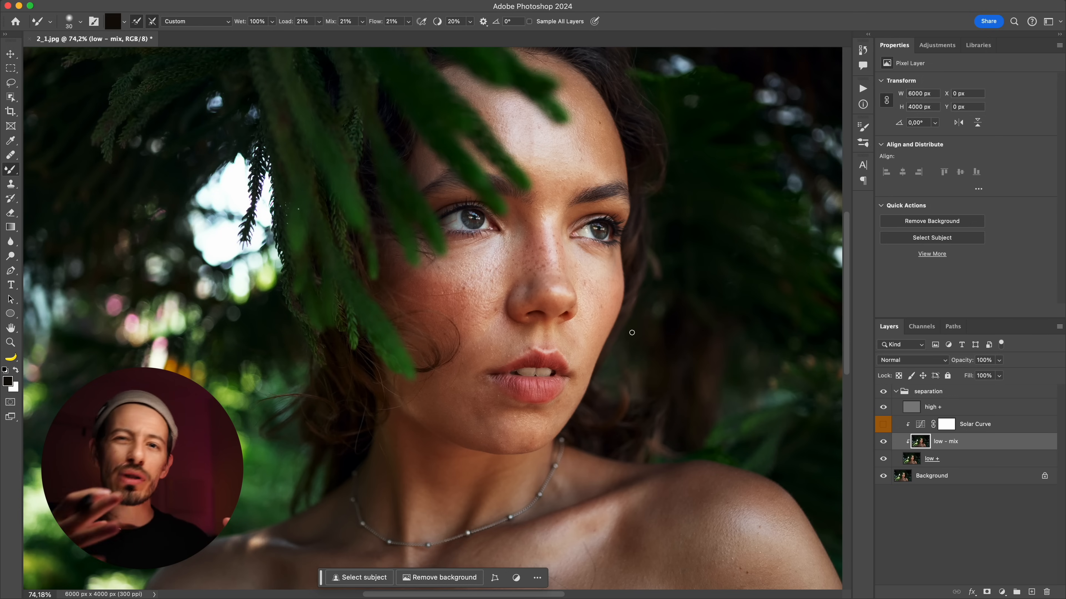
drag(465, 280, 492, 281)
alt+click(474, 287)
alt+click(478, 288)
alt+click(477, 290)
alt+click(470, 298)
alt+click(445, 298)
alt+click(465, 282)
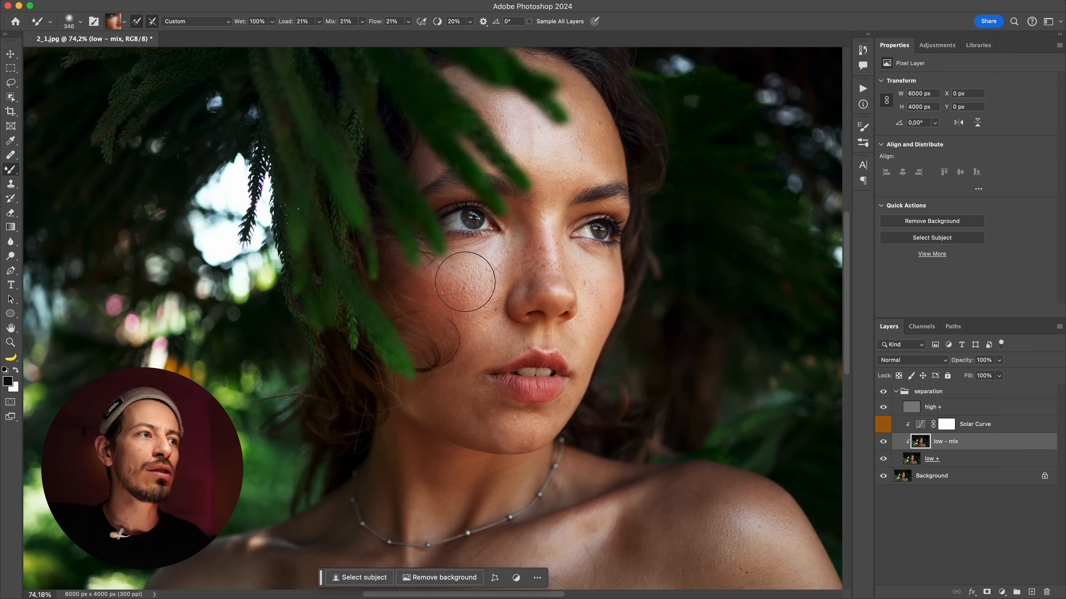
alt+click(592, 303)
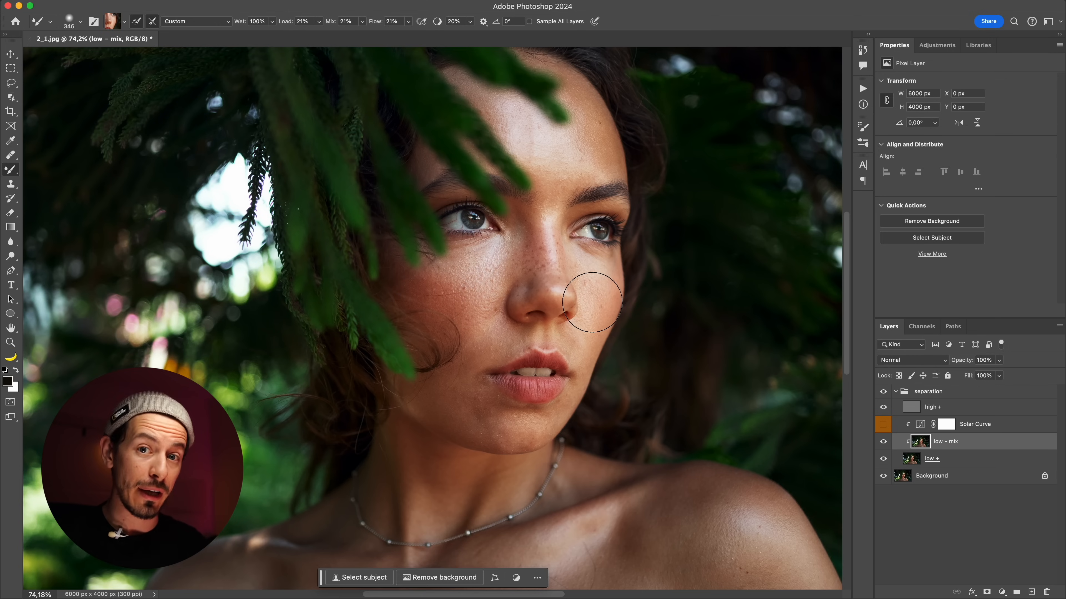
Step: Make the Solar Curve layer visible and bring the uneven tones on the chest and shoulders into view
click(1001, 426)
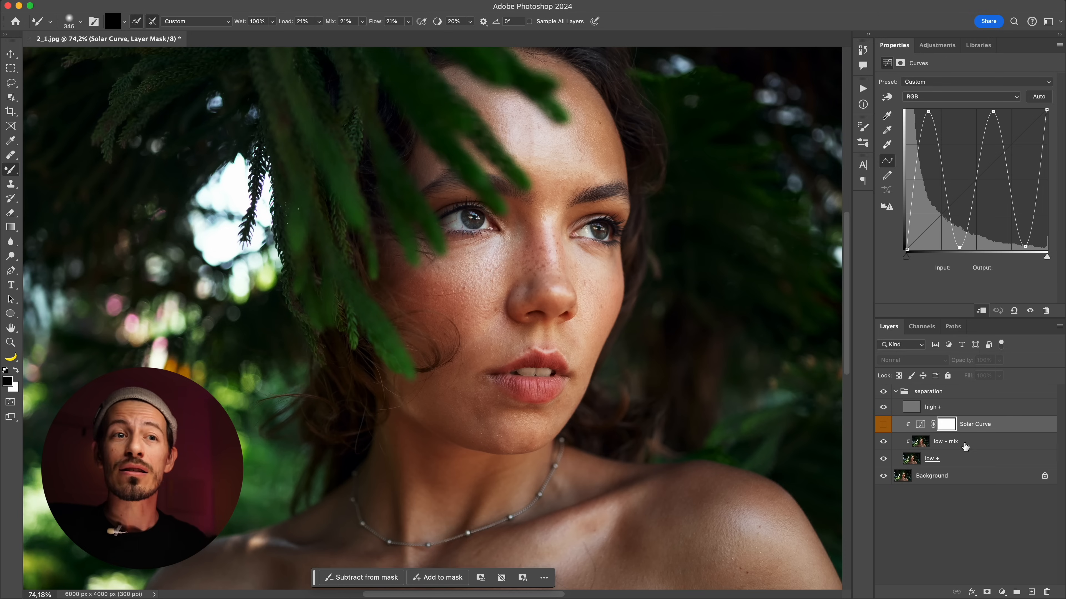
click(883, 427)
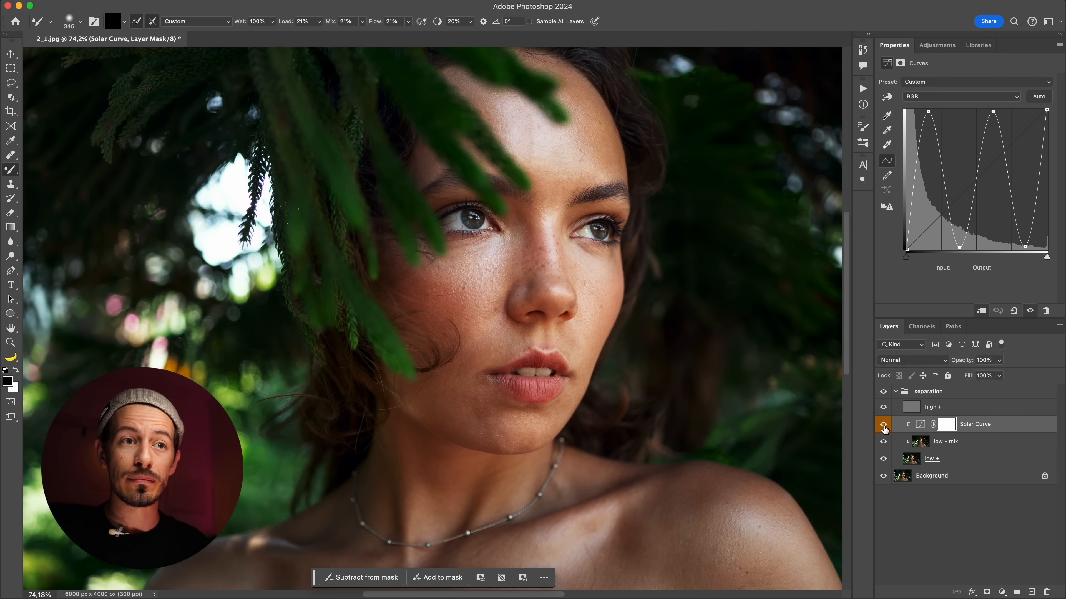
mouse_move(481, 294)
mouse_down()
mouse_move(518, 294)
mouse_move(468, 294)
mouse_up()
drag(498, 487, 522, 323)
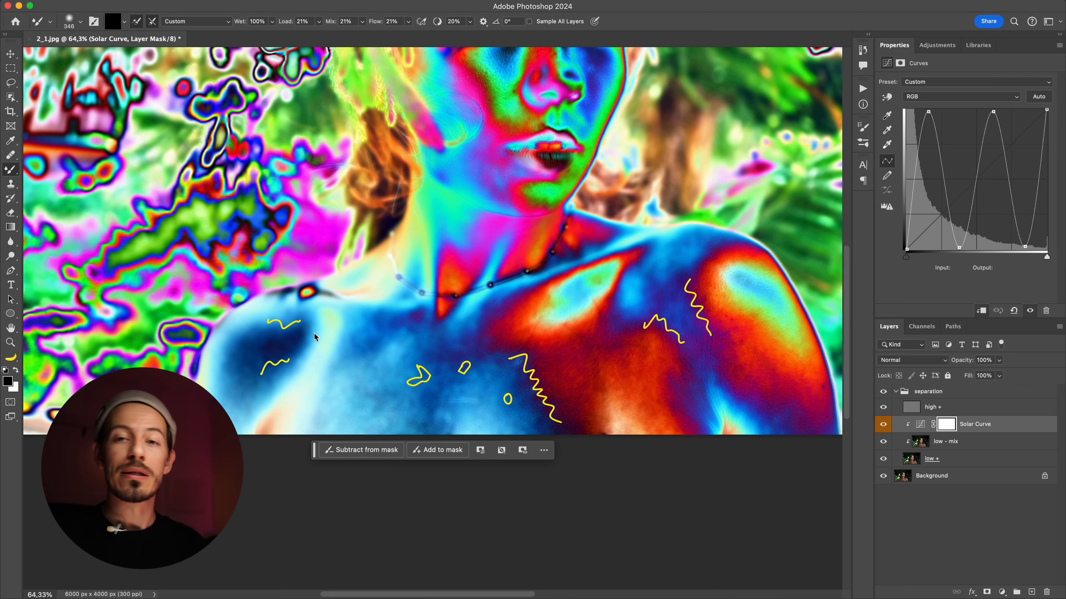
Step: Select the low – mix layer and sample skin tones from the chest with the Mixer Brush
click(943, 444)
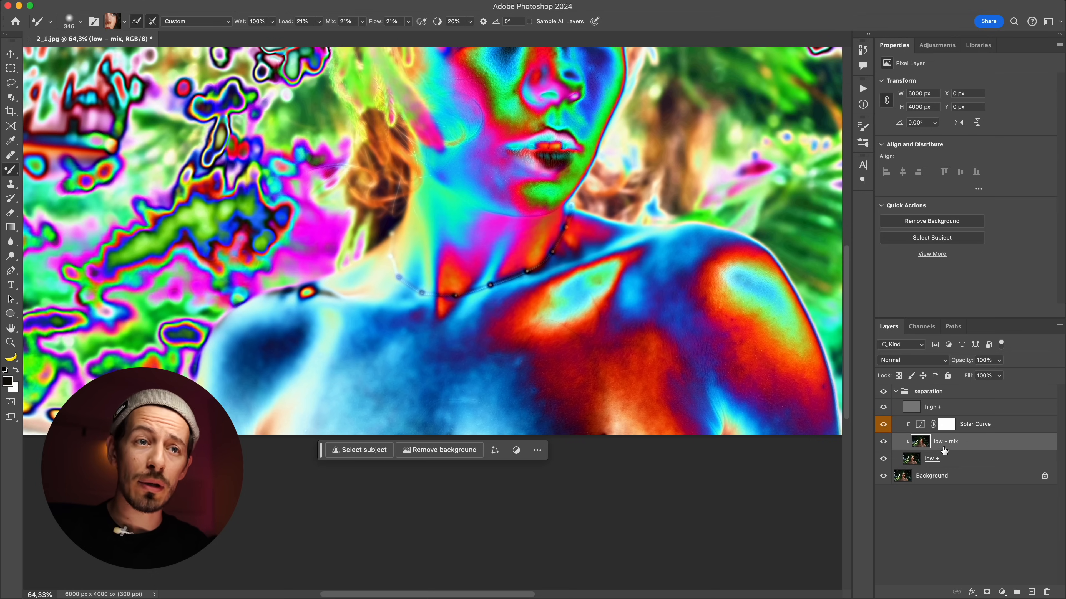
alt+click(533, 391)
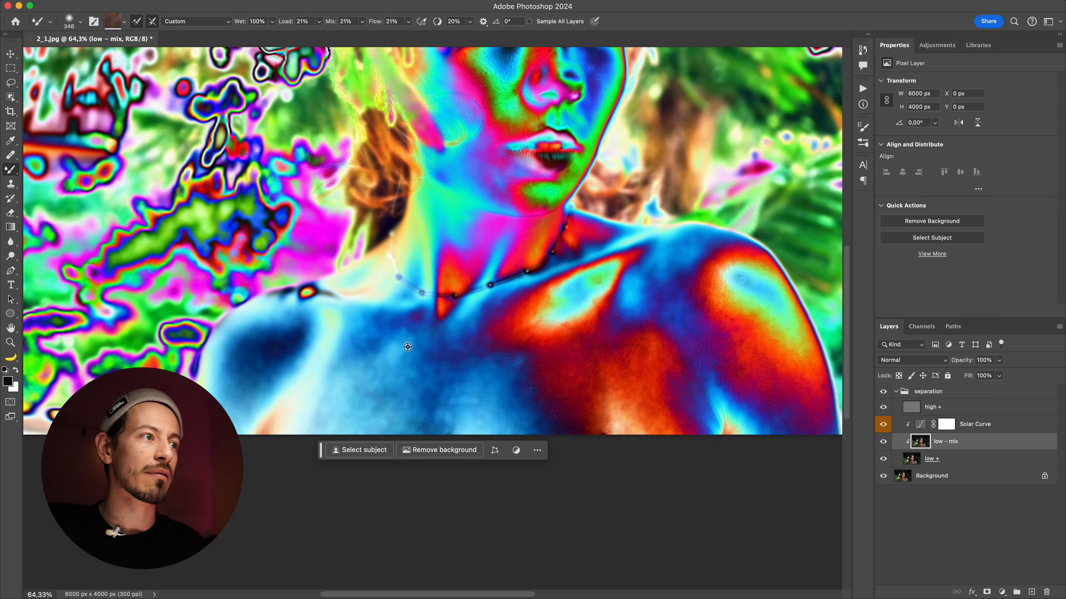
alt+click(368, 345)
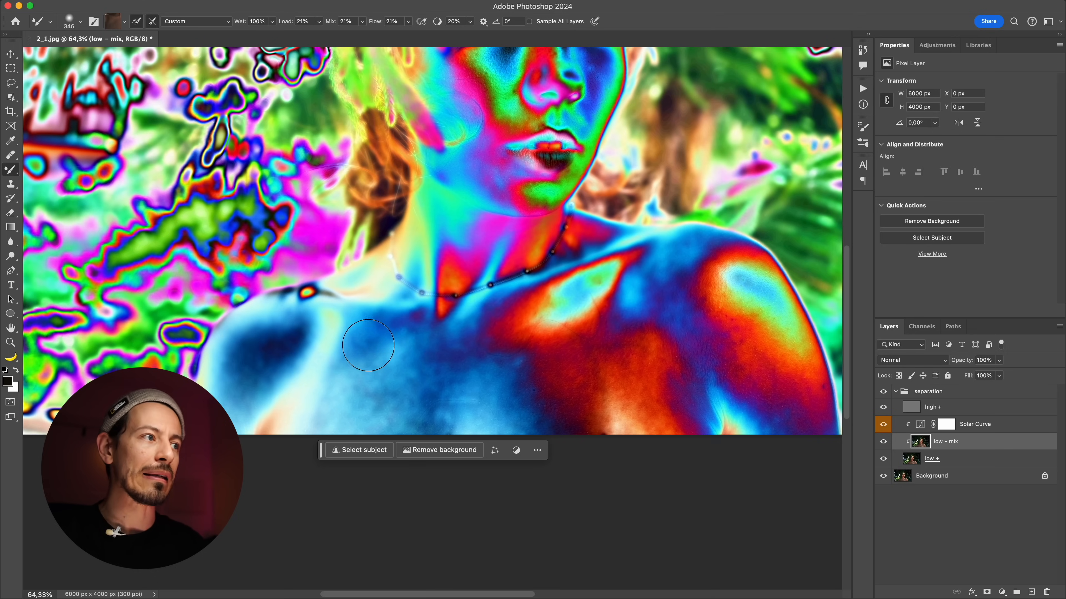
scroll(583, 297, up, 2)
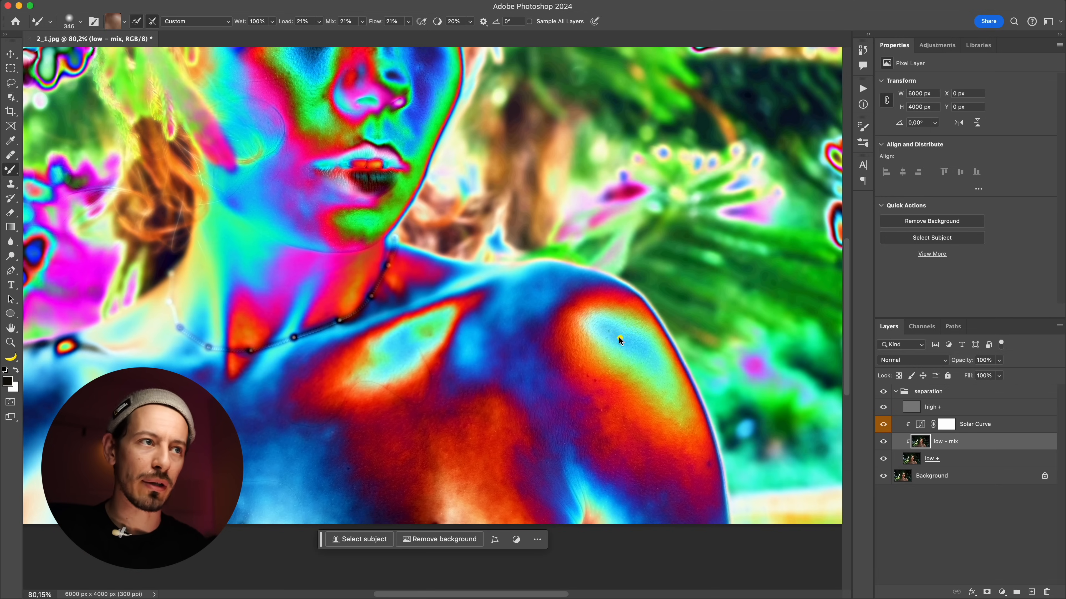
Step: Examine the tonal transitions between the upper chest and the shoulder highlight in the Solar Curve view
mouse_move(494, 332)
mouse_down()
mouse_move(520, 308)
mouse_move(559, 302)
mouse_up()
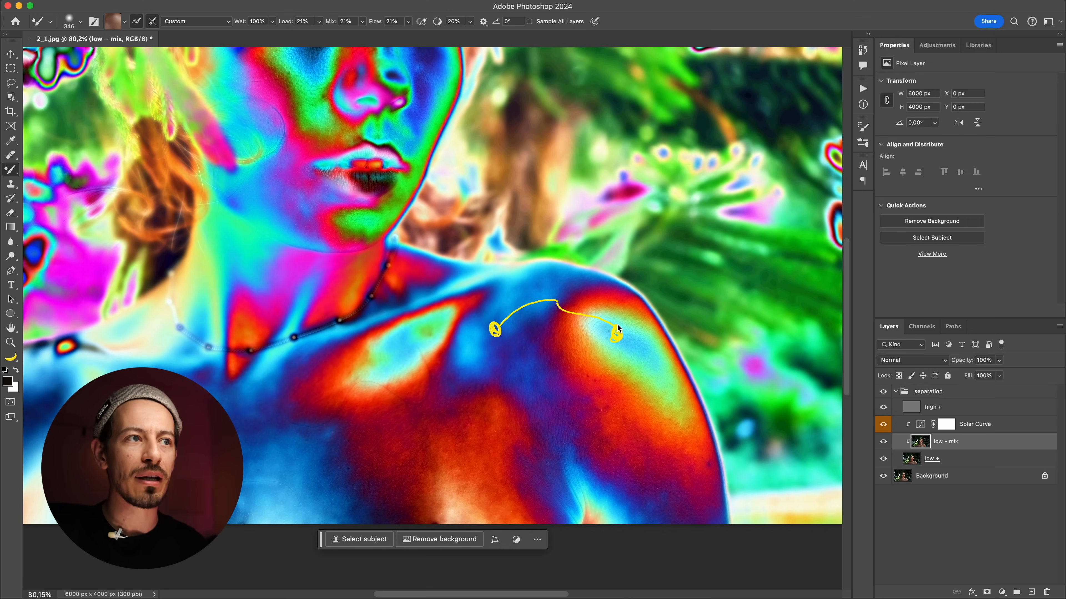
click(553, 304)
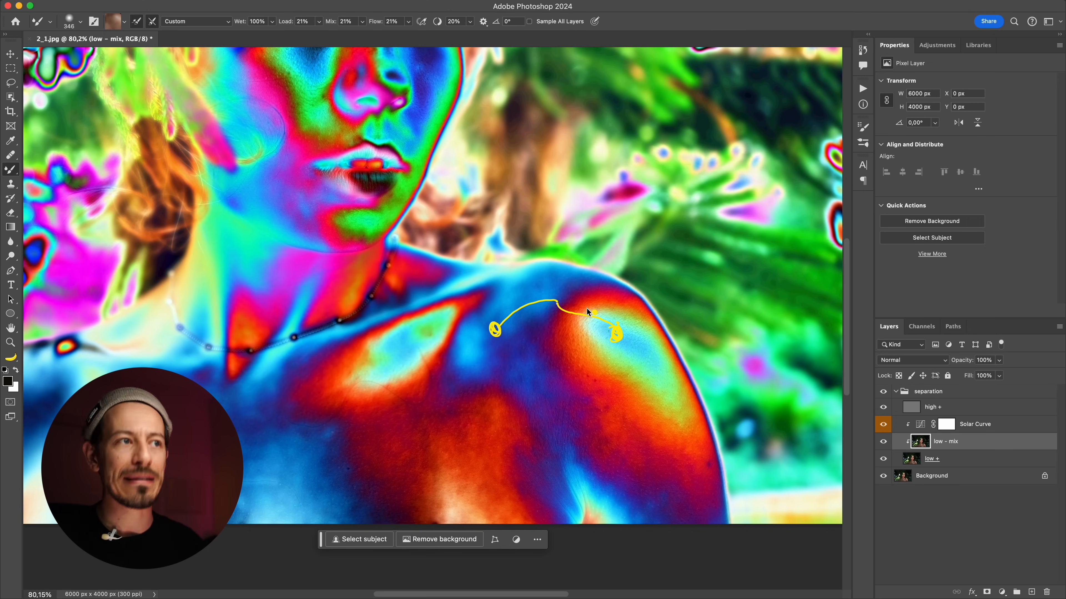
mouse_move(599, 311)
mouse_down()
mouse_move(581, 341)
mouse_move(582, 285)
mouse_move(548, 332)
mouse_move(550, 368)
mouse_up()
drag(525, 318, 525, 343)
click(595, 290)
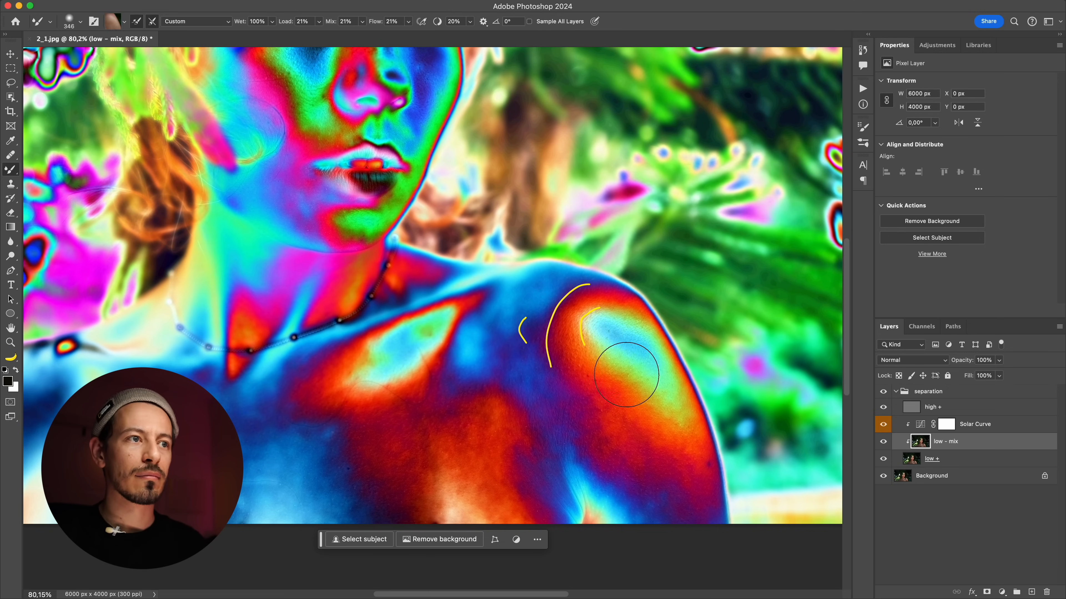
Step: Hide the Solar Curve layer and delete it from the separation group
key(super+0)
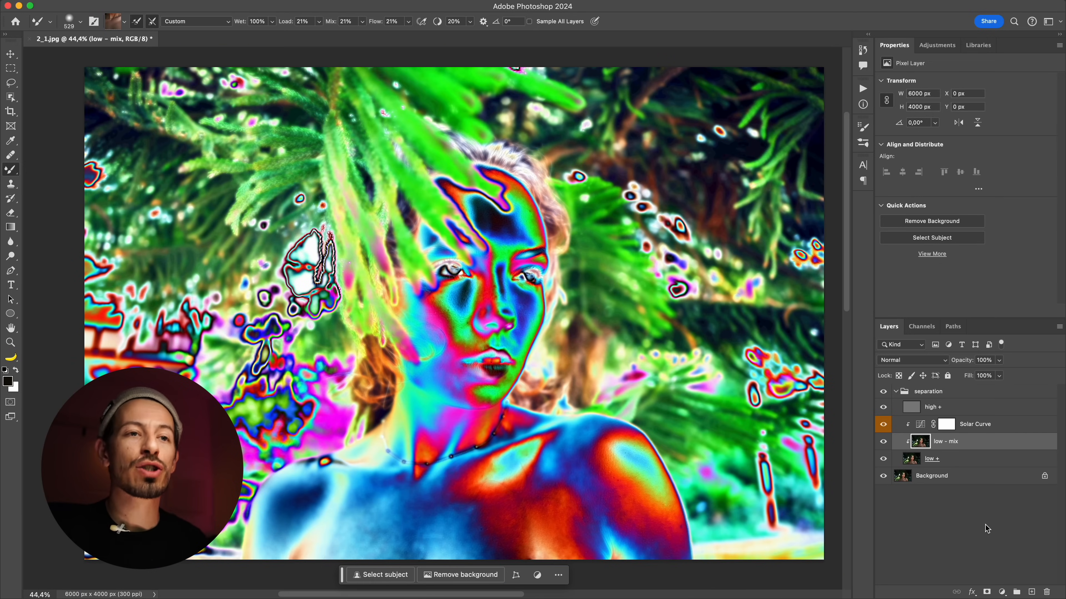
click(884, 425)
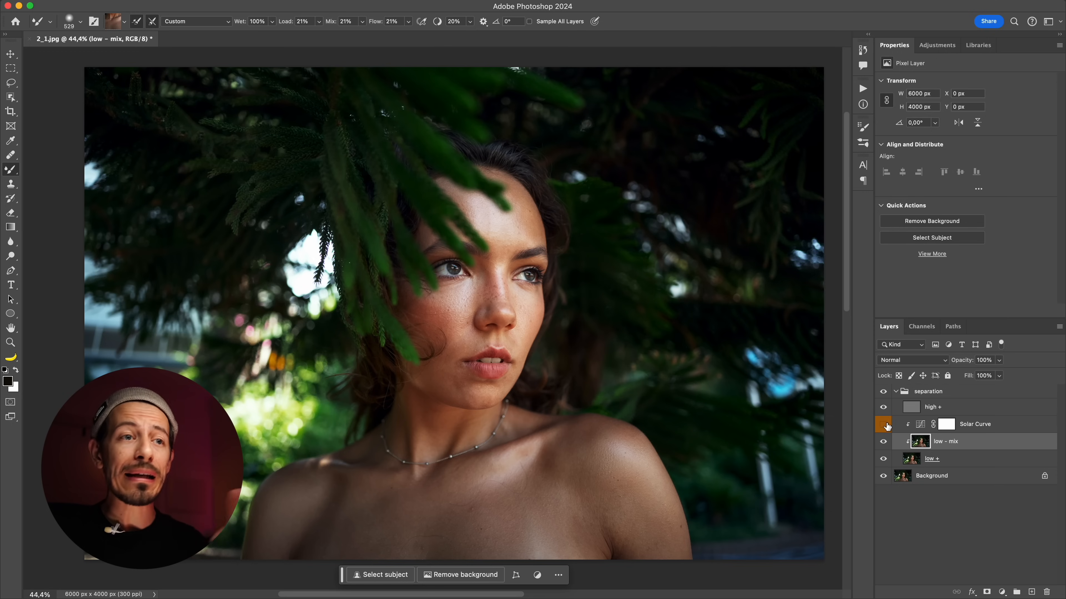
drag(988, 427, 1046, 592)
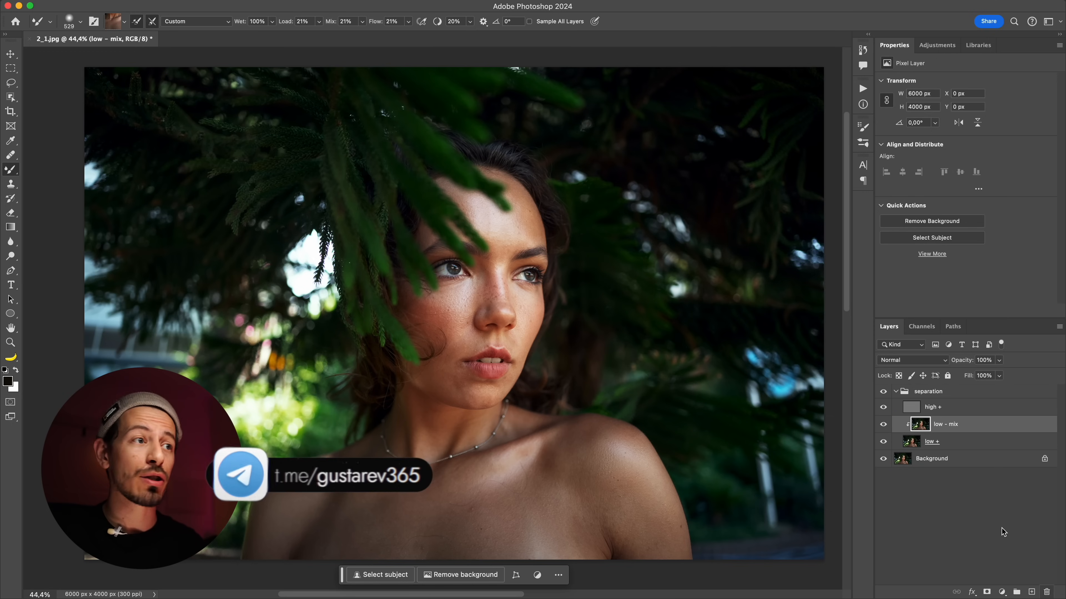
click(952, 484)
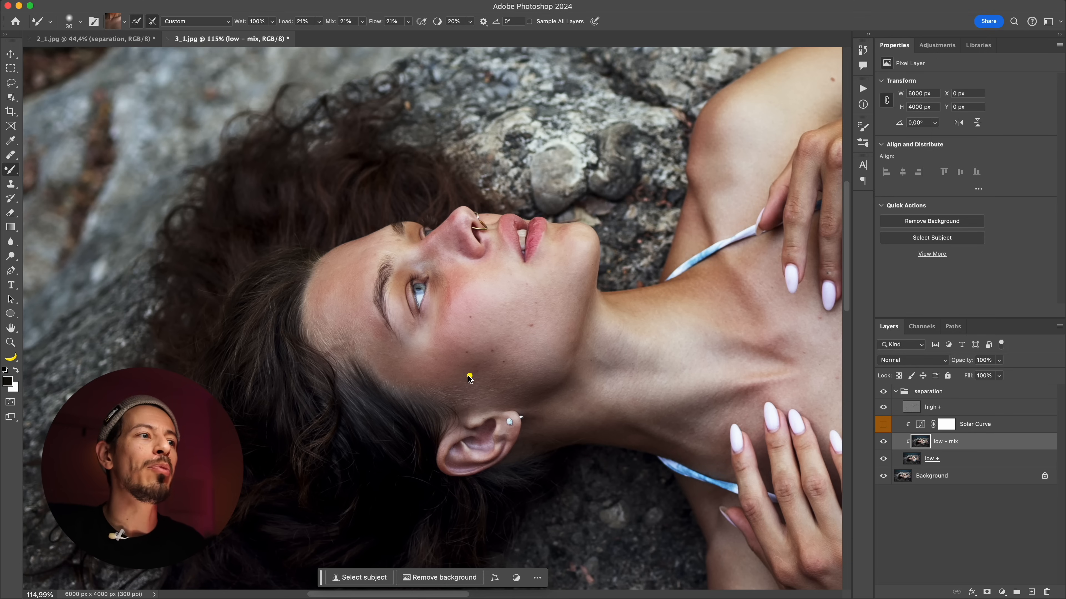
Step: Examine the shadow shapes on the cheek, neck and nose in 3_1.jpg and rotate the view to 107° so the face is upright
mouse_move(451, 368)
mouse_down()
mouse_move(519, 315)
mouse_move(516, 379)
mouse_move(456, 386)
mouse_move(451, 367)
mouse_up()
mouse_move(595, 344)
mouse_down()
mouse_move(637, 374)
mouse_move(668, 373)
mouse_move(595, 343)
mouse_up()
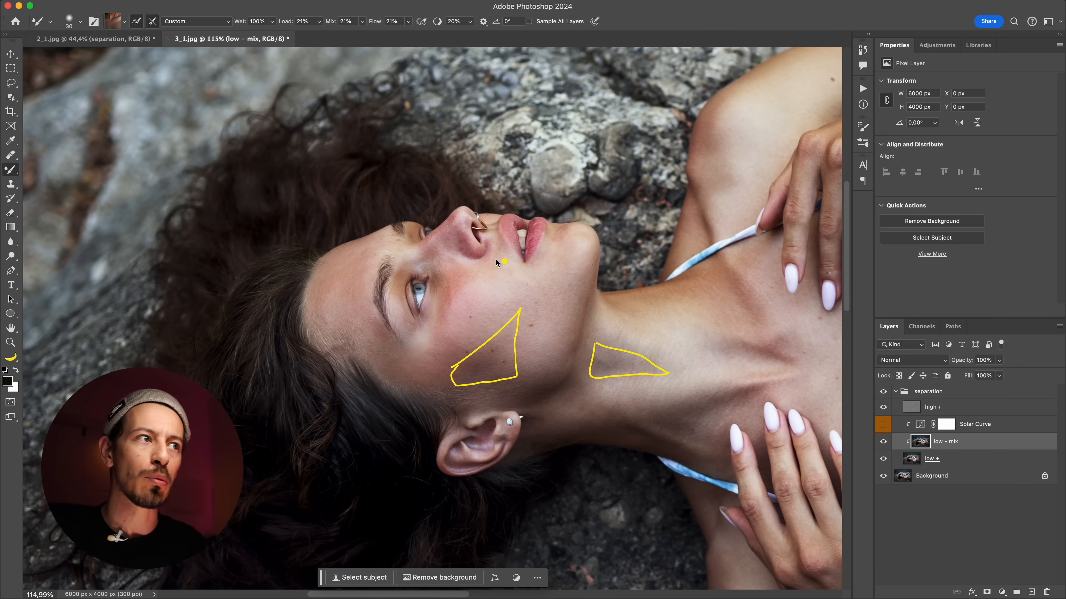
drag(463, 237, 497, 218)
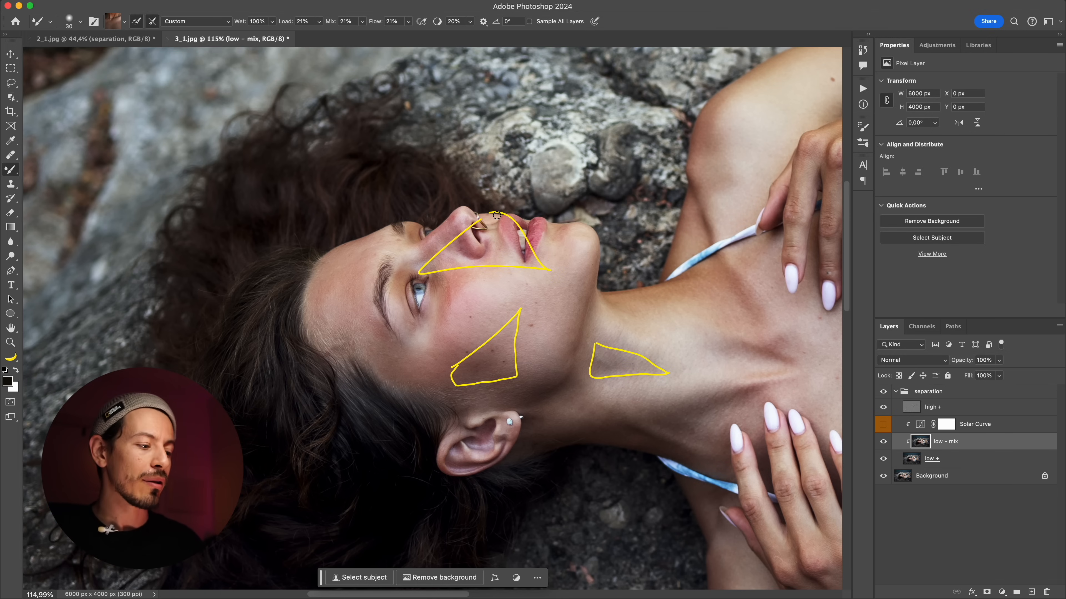
key(r)
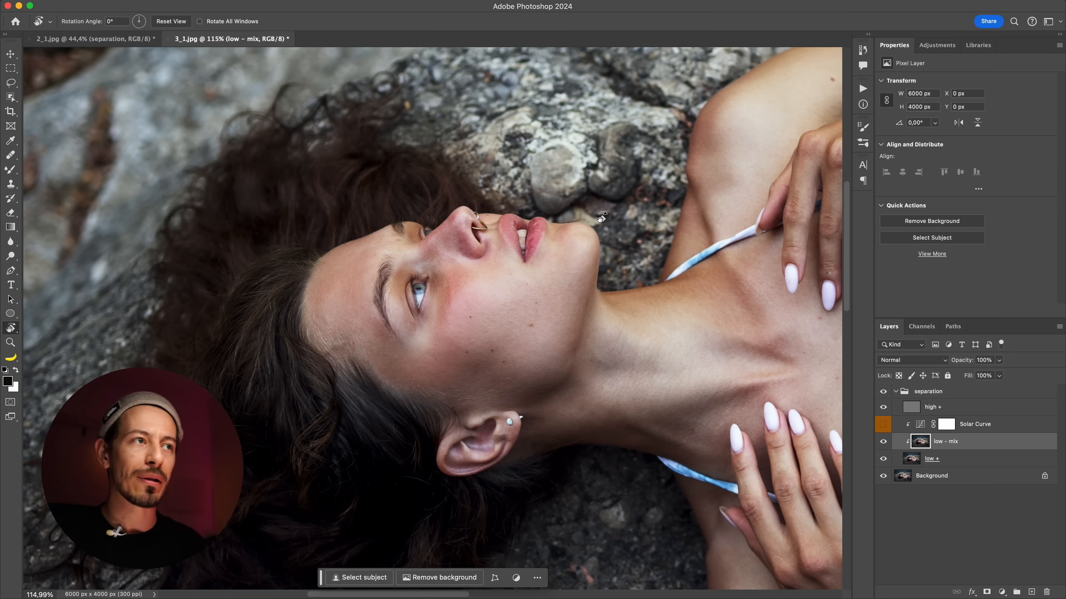
drag(616, 170, 551, 337)
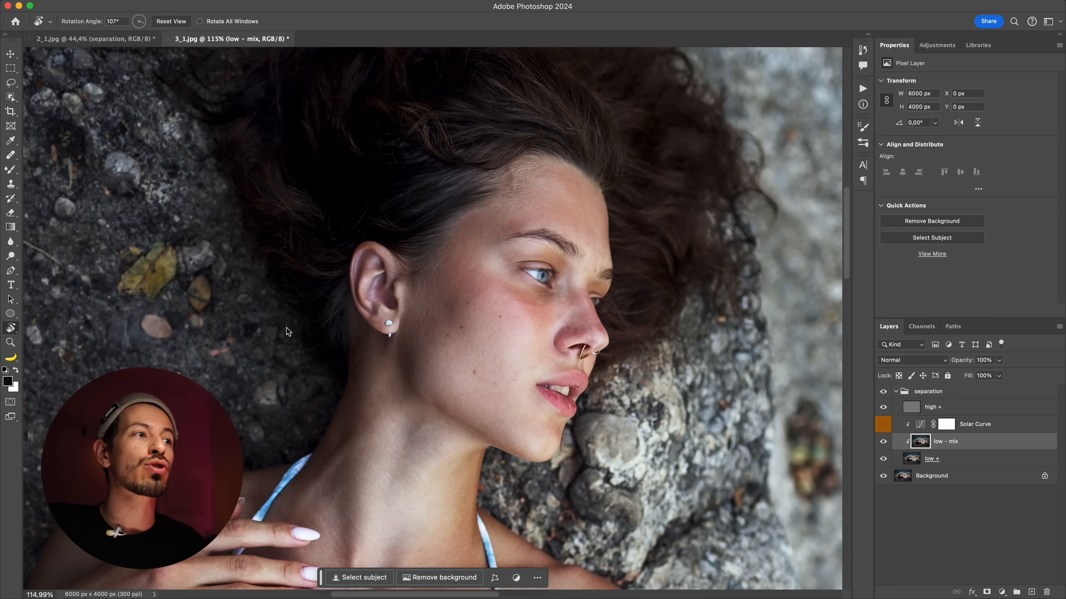
Step: Examine the cheek and jaw shadows with the Solar Curve layer visible, with the Mixer Brush active
drag(449, 226, 479, 326)
drag(415, 266, 457, 332)
mouse_move(440, 271)
mouse_down()
mouse_move(437, 302)
mouse_move(467, 338)
mouse_up()
mouse_move(415, 401)
mouse_down()
mouse_move(417, 420)
mouse_move(464, 453)
mouse_move(465, 432)
mouse_move(436, 470)
mouse_up()
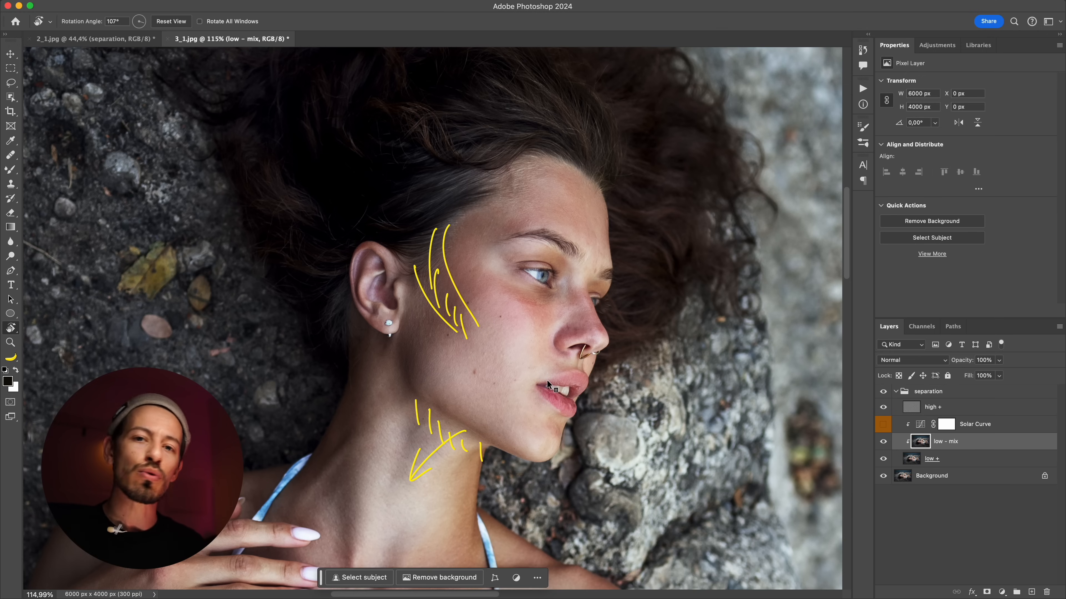
click(883, 424)
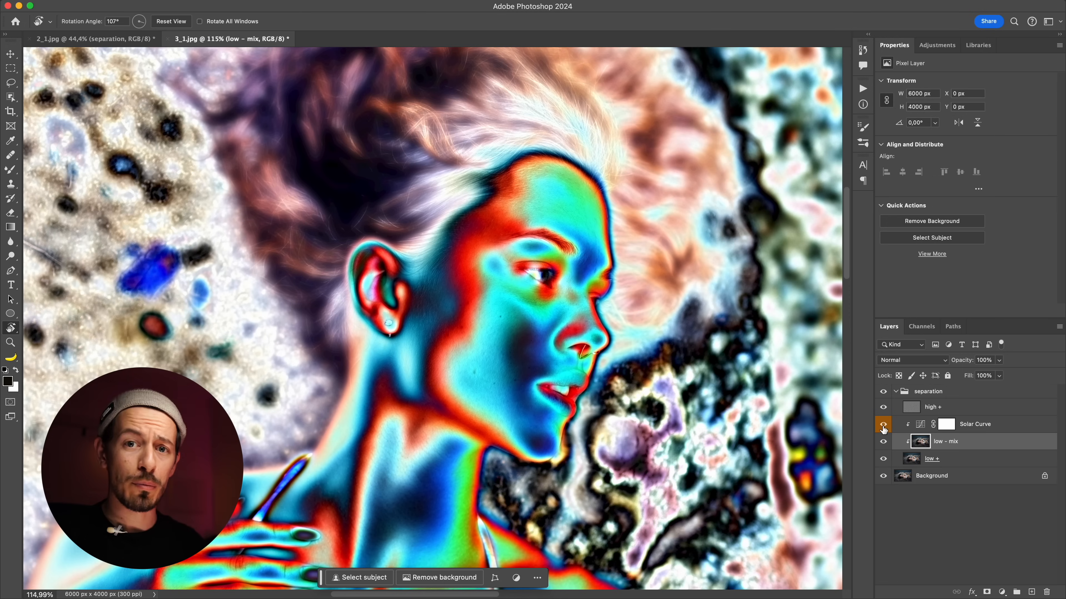
key(b)
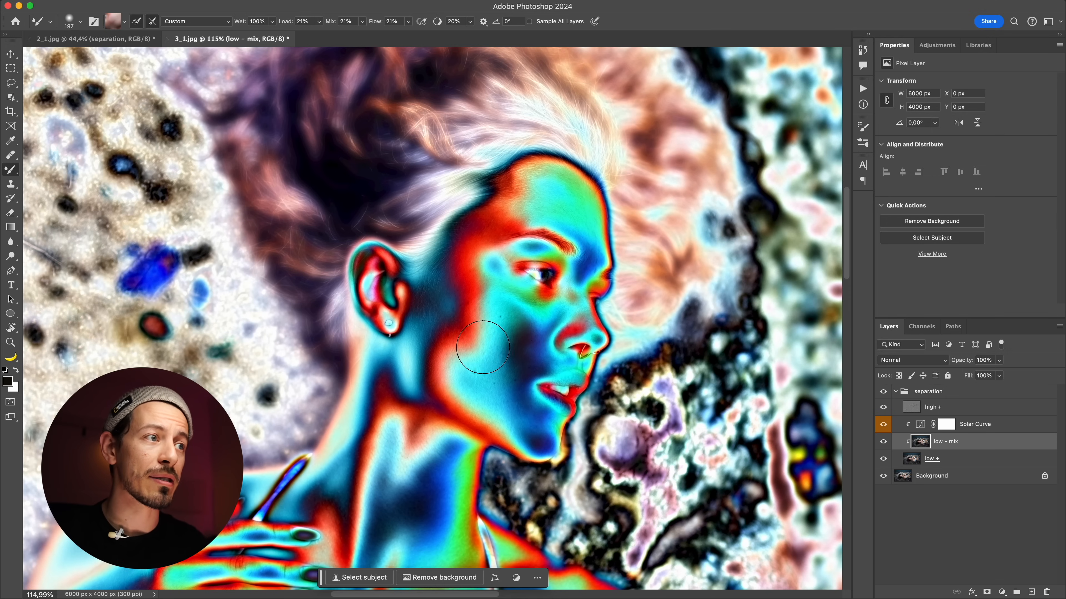
Step: Hide the Solar Curve layer and reset the view rotation to show the original orientation
click(886, 423)
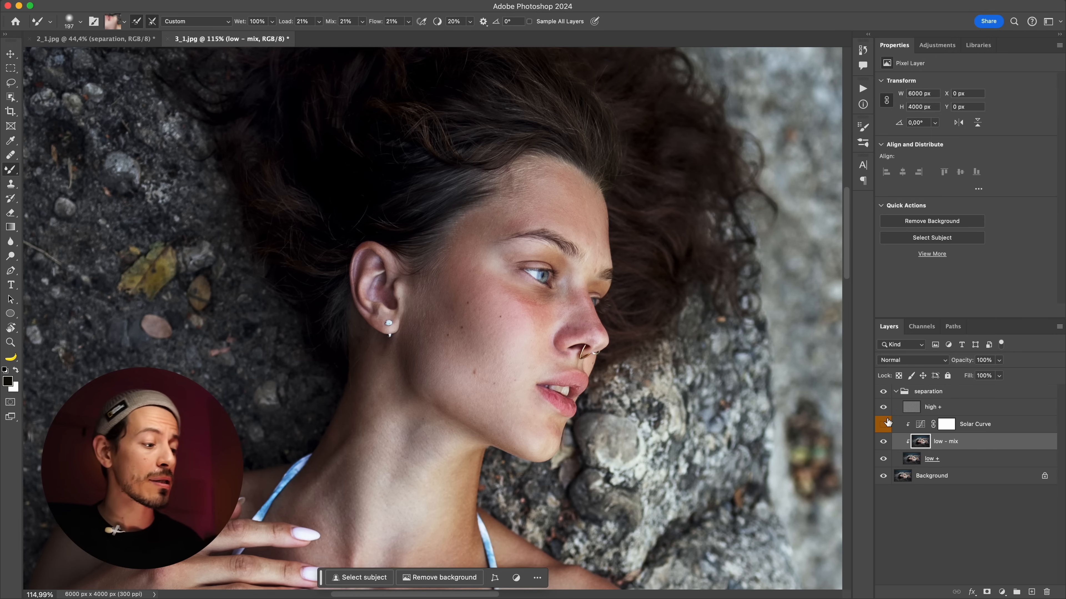
key(Escape)
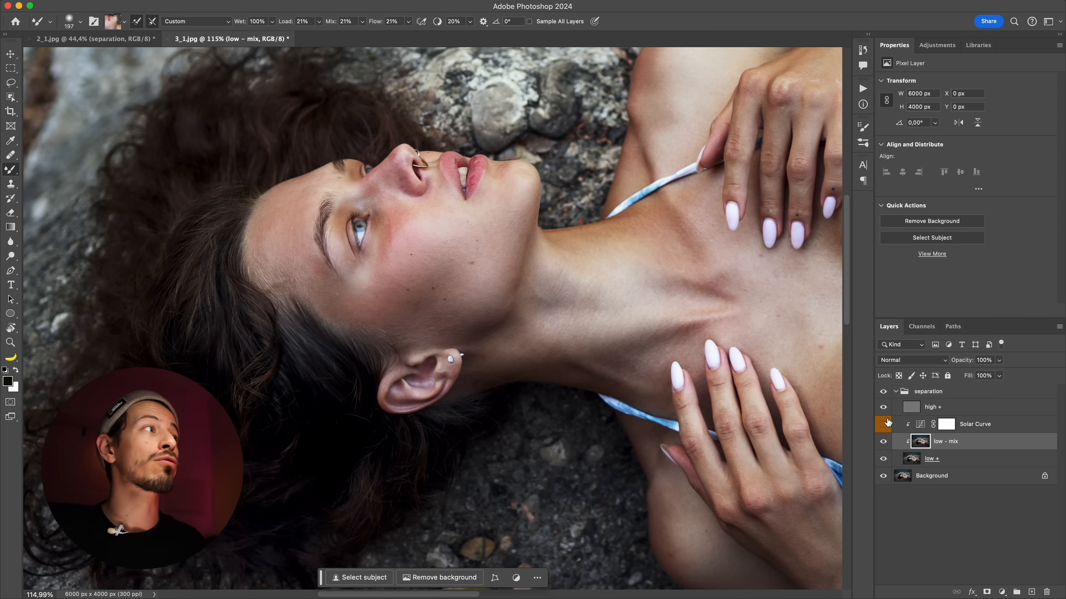
key(super+0)
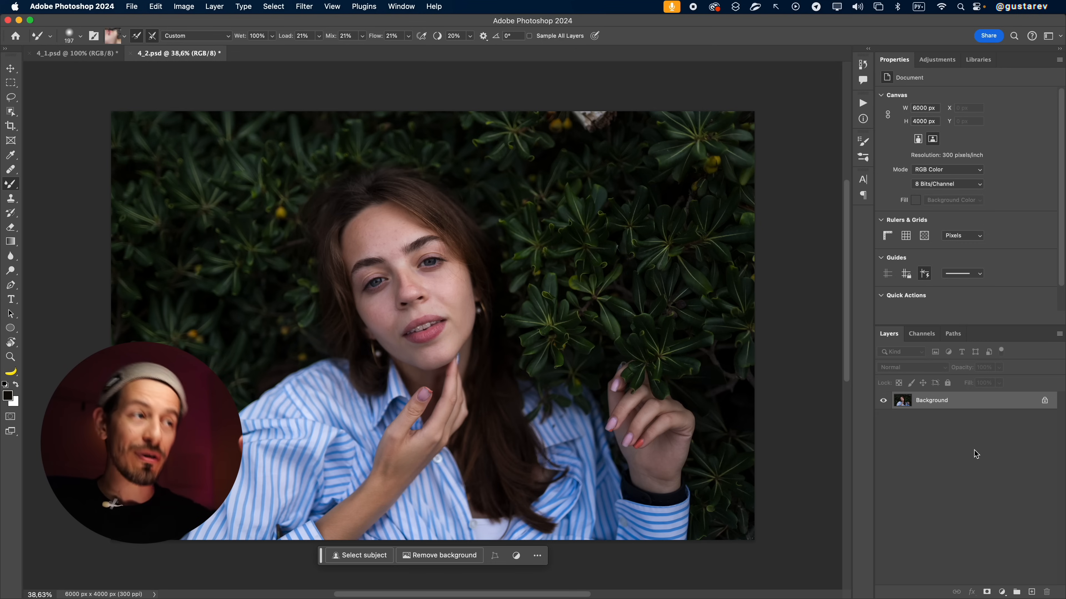
Step: Examine the skin color on the face, the thumb and the fingers of both hands in the 4_2.psd portrait
drag(418, 287, 451, 298)
drag(452, 346, 462, 304)
mouse_move(325, 317)
mouse_down()
mouse_move(331, 366)
mouse_move(417, 429)
mouse_move(446, 418)
mouse_move(424, 384)
mouse_move(330, 315)
mouse_up()
key(Escape)
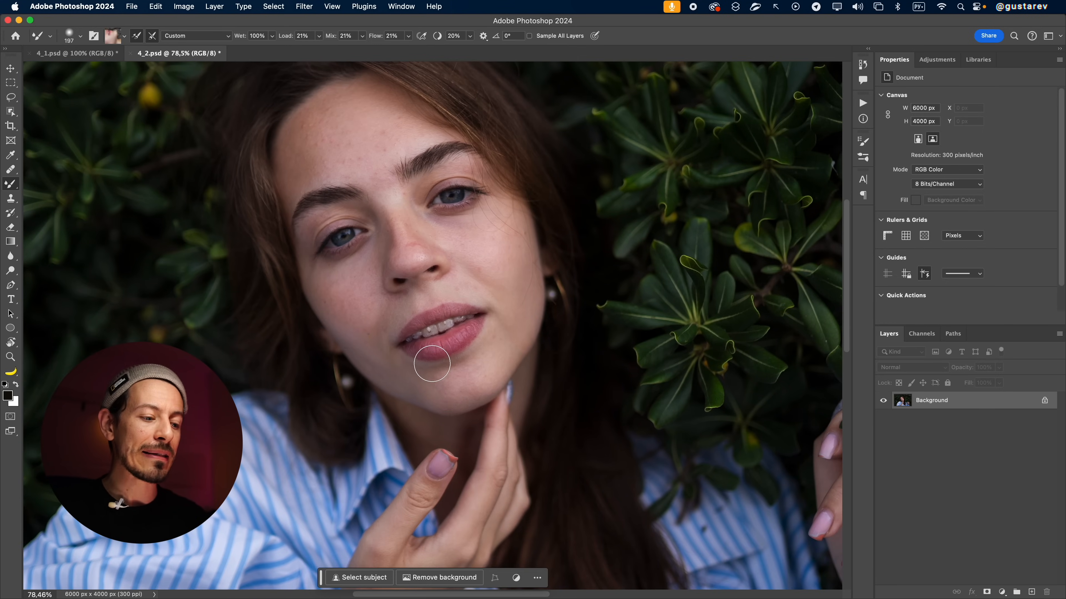
mouse_move(450, 340)
mouse_down()
mouse_move(441, 382)
mouse_move(455, 340)
mouse_up()
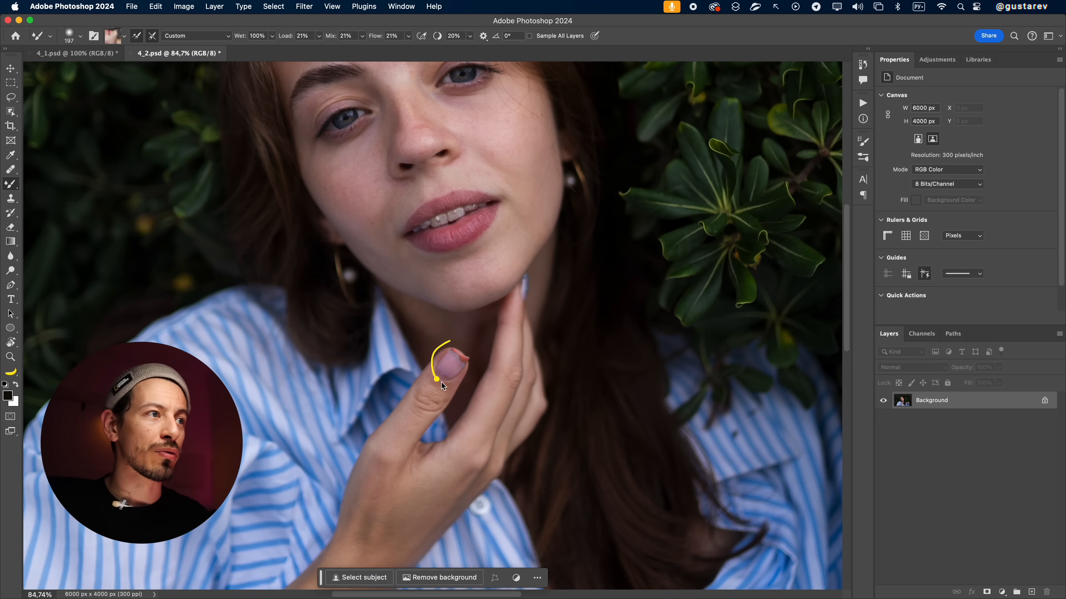
key(Escape)
drag(691, 373, 272, 321)
drag(508, 406, 481, 430)
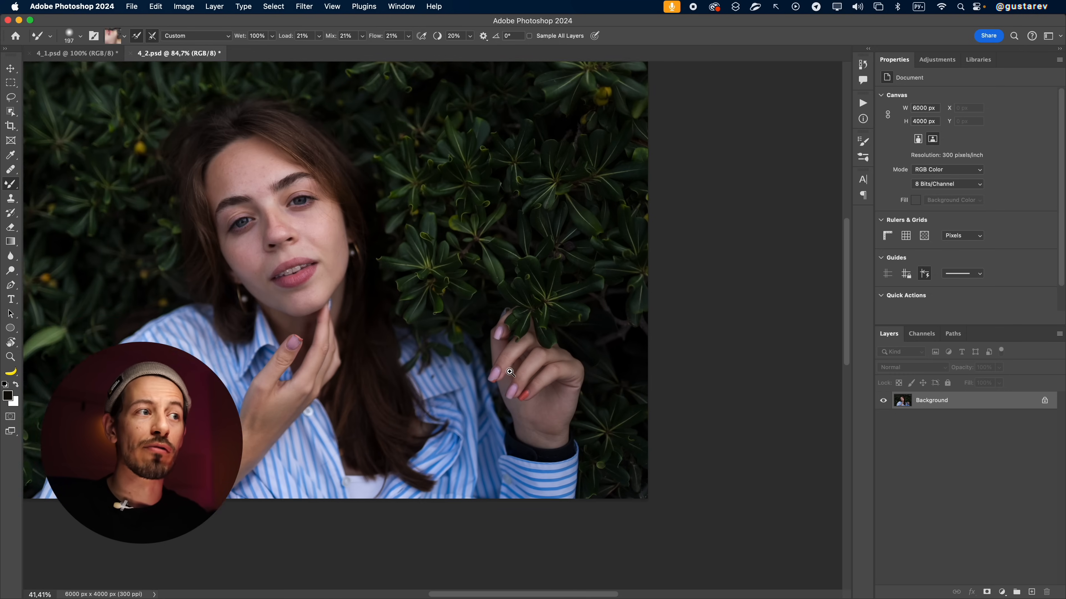
scroll(537, 437, down, 3)
drag(513, 382, 586, 395)
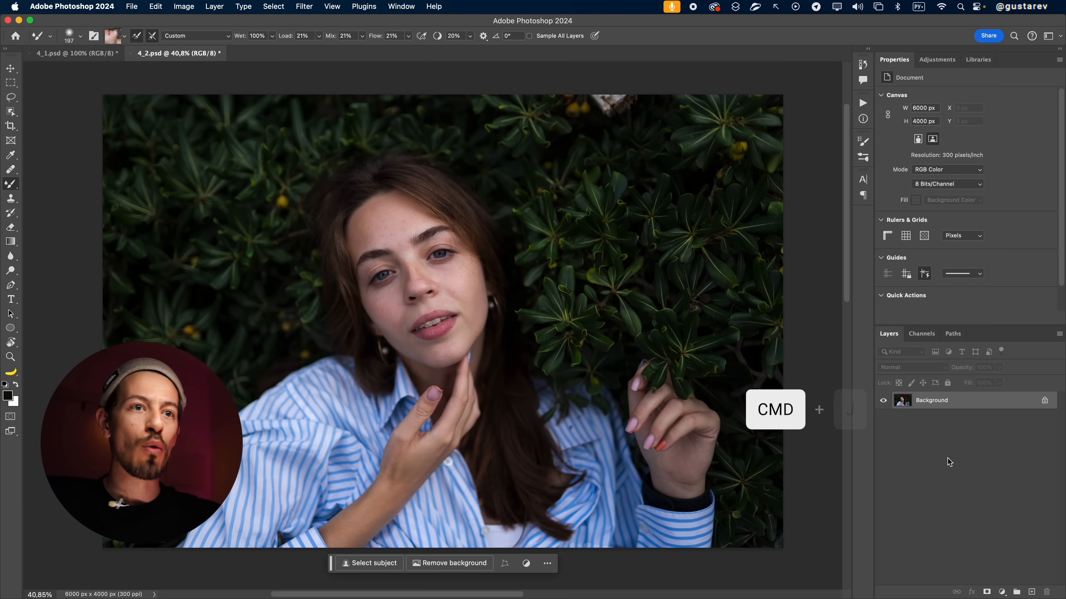
Step: Duplicate the Background layer and desaturate the copy
key(super+j)
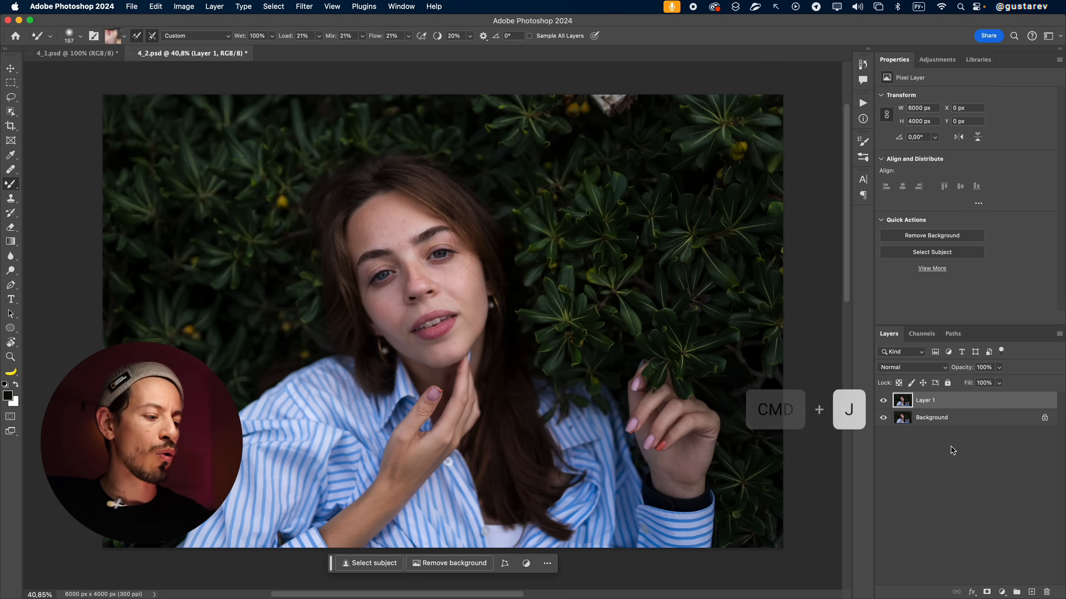
key(shift+super+u)
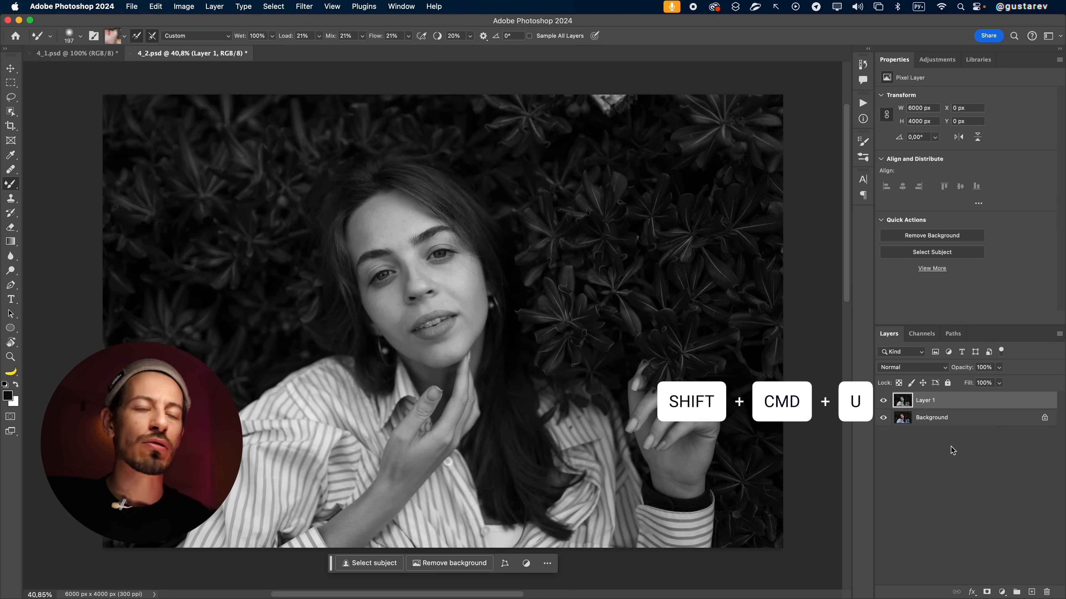
Step: Apply the Colorize neural filter to the desaturated copy with auto color image, profile None and output to the current layer
click(318, 7)
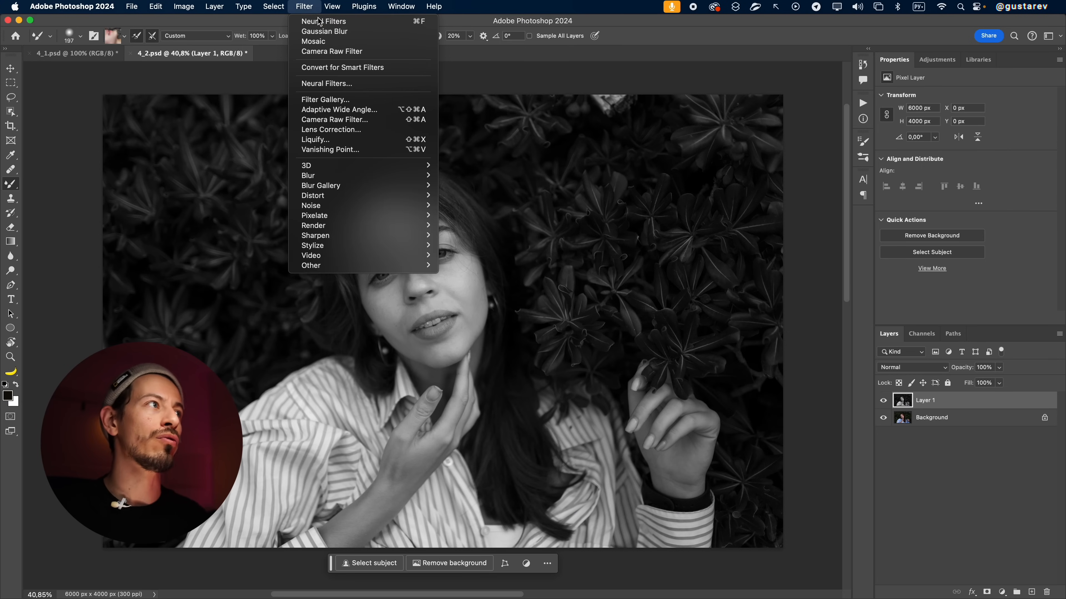
click(327, 83)
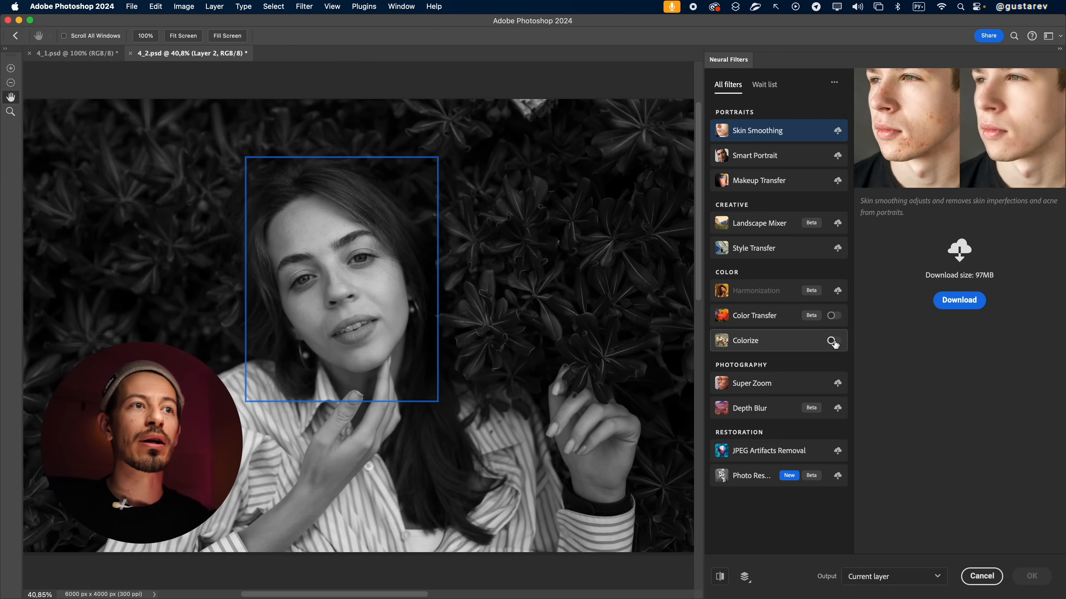
click(833, 341)
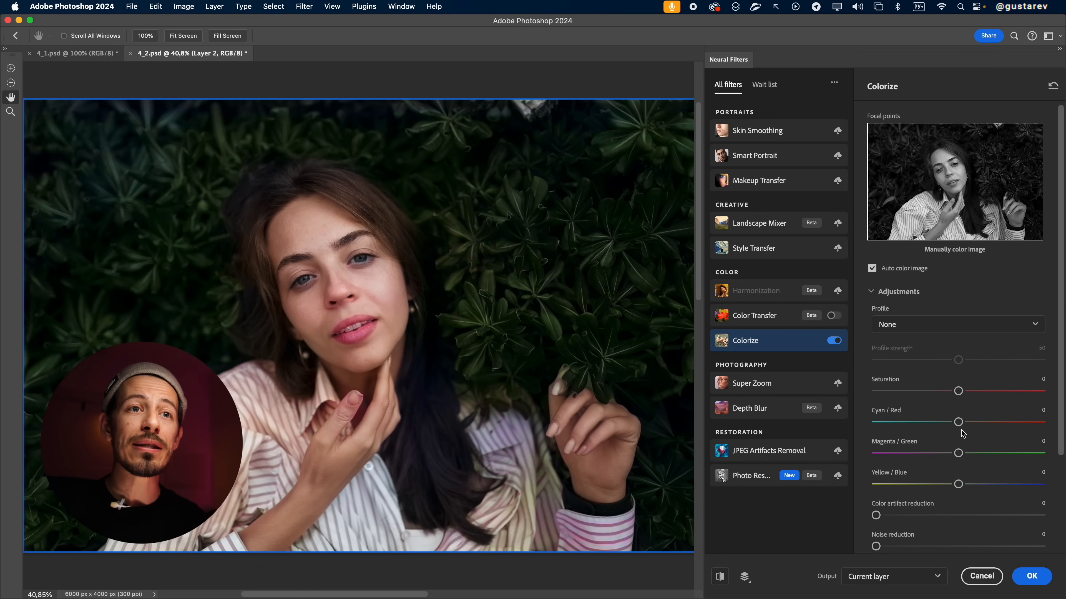
drag(957, 422, 960, 422)
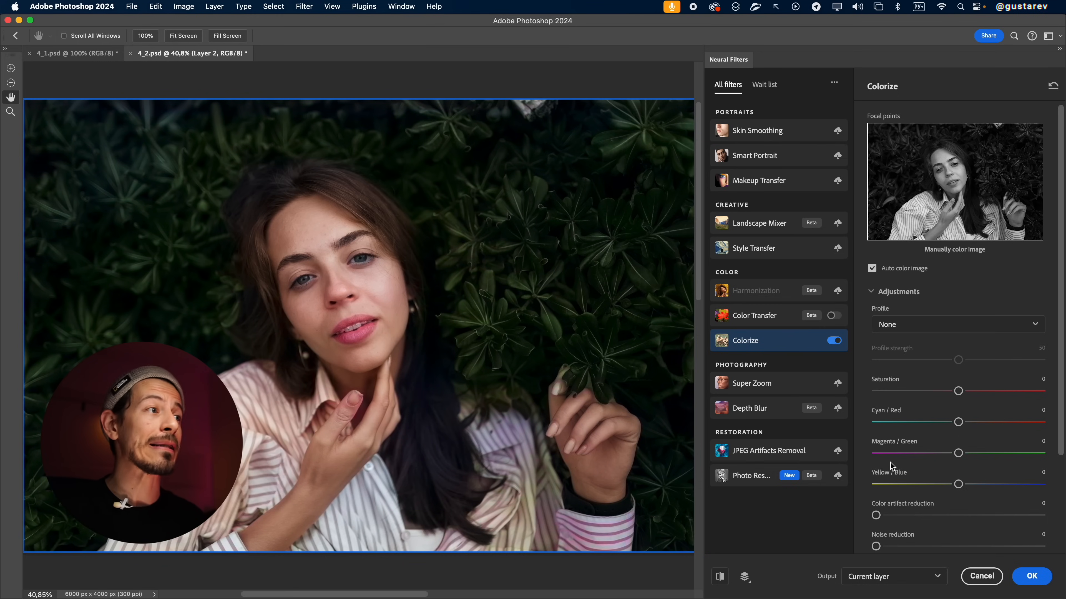
click(1032, 576)
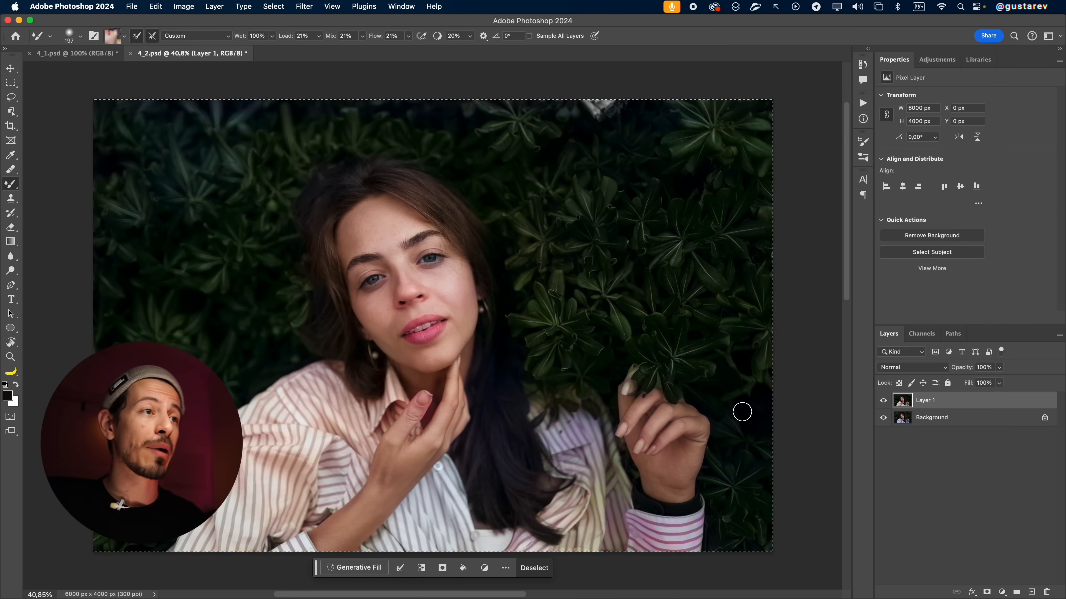
Step: Compare the portrait with and without the colorized Layer 1
click(883, 401)
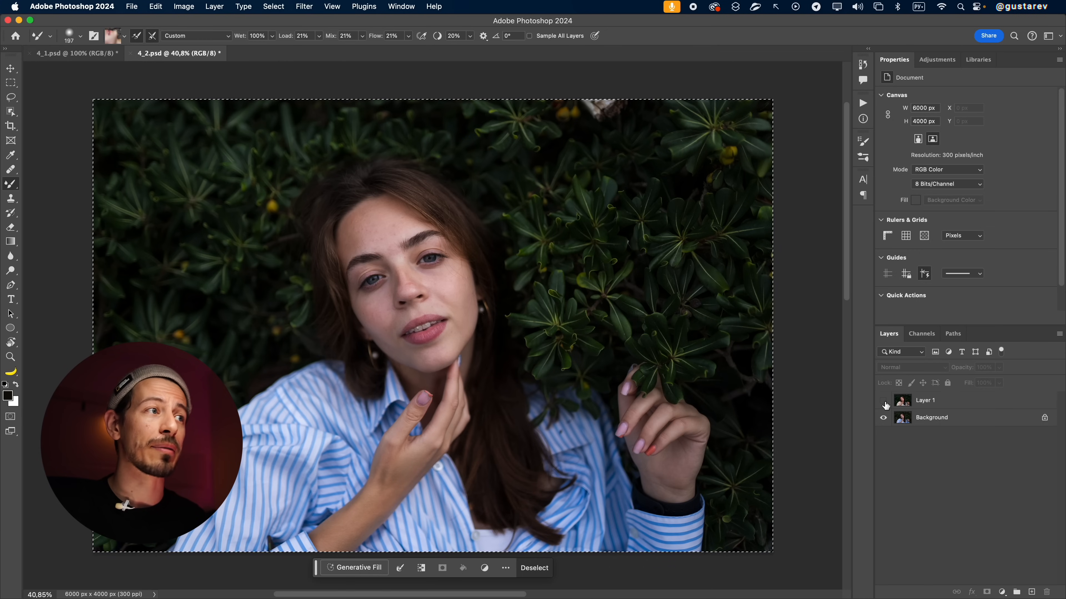
click(883, 402)
click(883, 401)
click(883, 401)
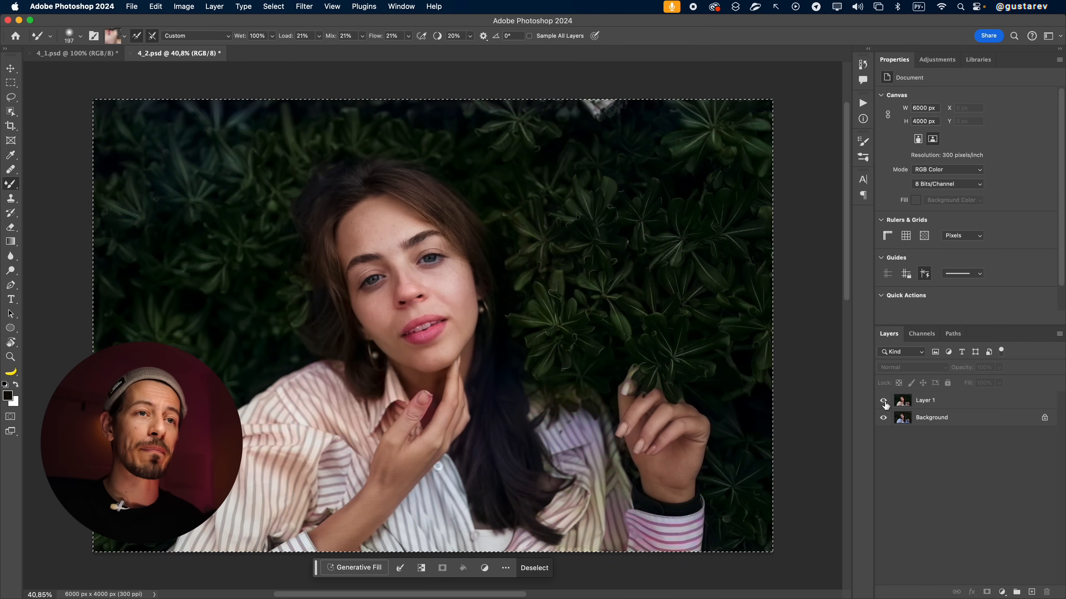
Step: Set the blend mode of Layer 1 to Color and compare the result with the original
click(906, 403)
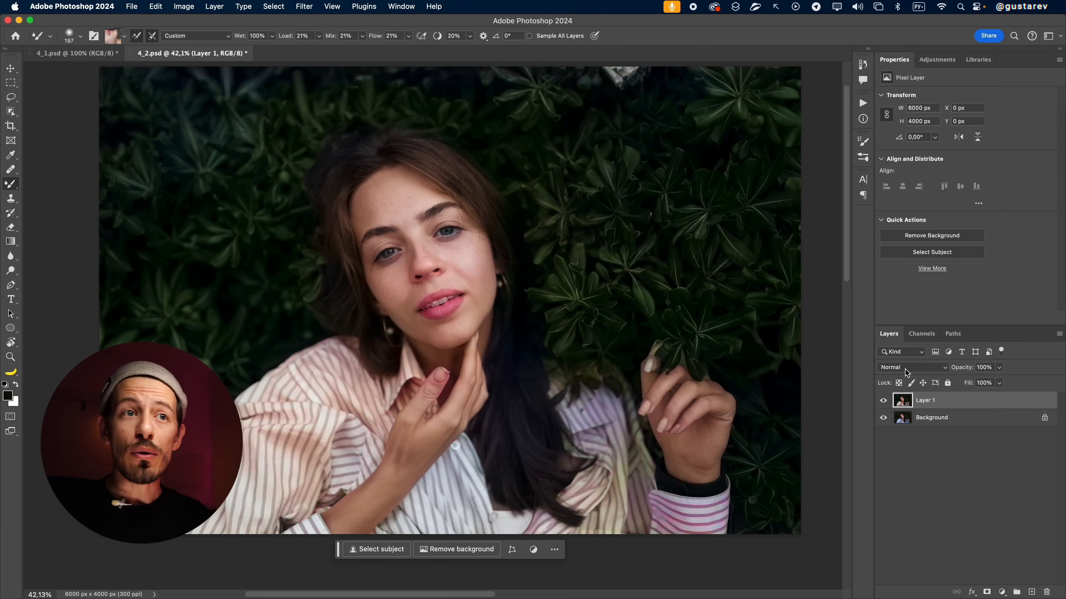
click(907, 372)
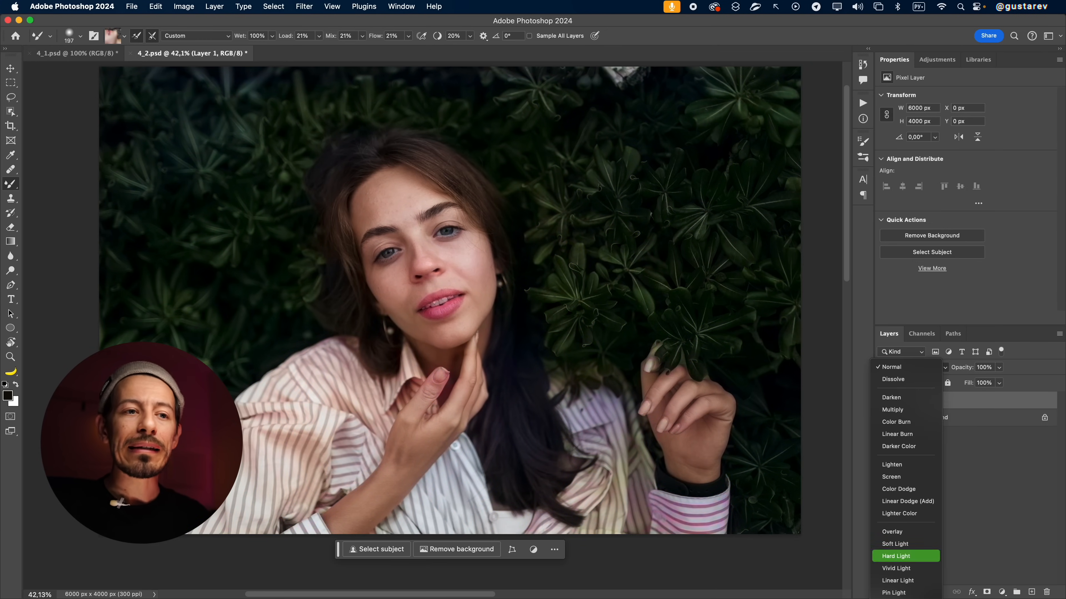
click(902, 545)
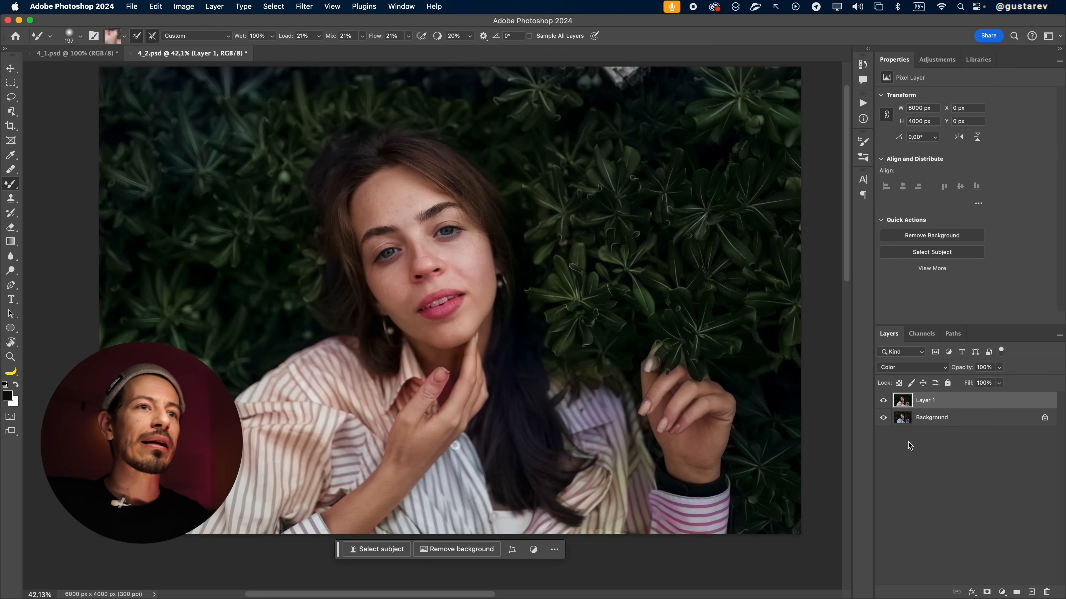
click(883, 401)
click(883, 401)
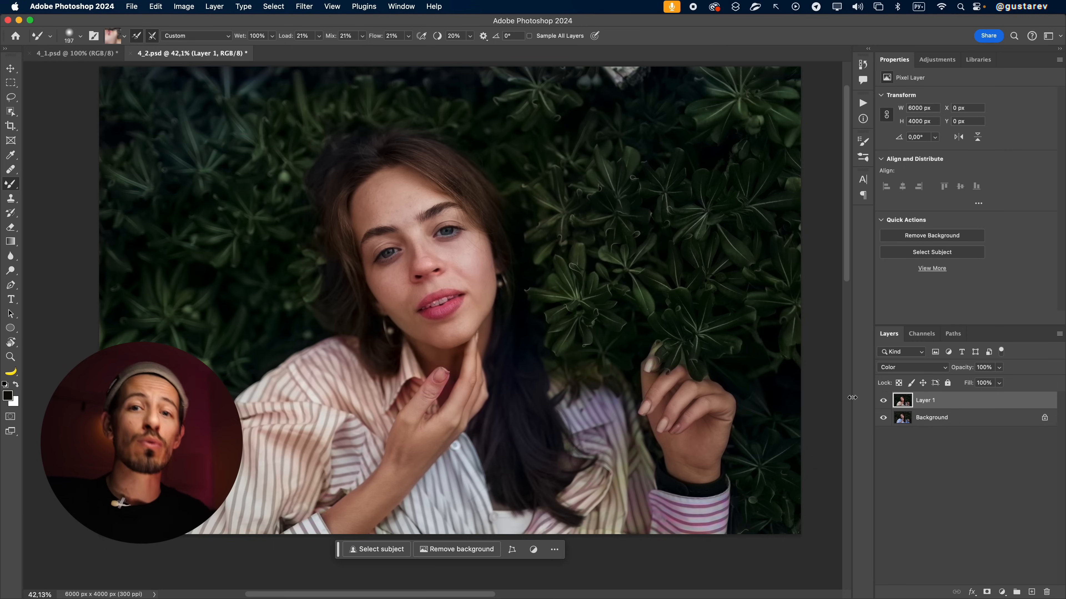
Step: Add a white layer mask to Layer 1 and switch to the Brush tool
key(b)
click(987, 592)
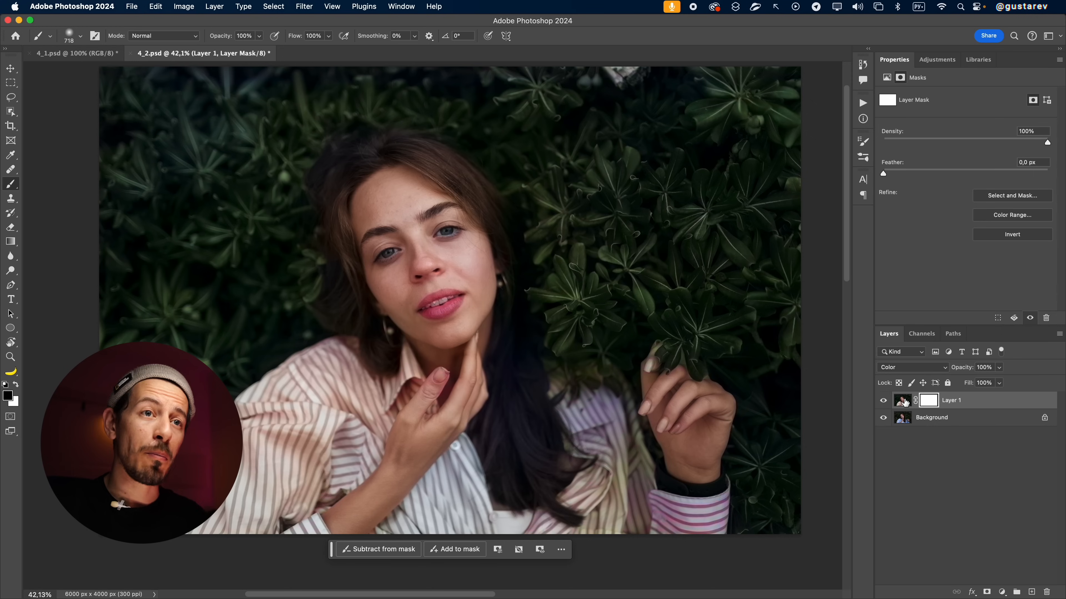
Step: Invert the Layer 1 mask to black and swap the foreground color to white for painting
key(super+i)
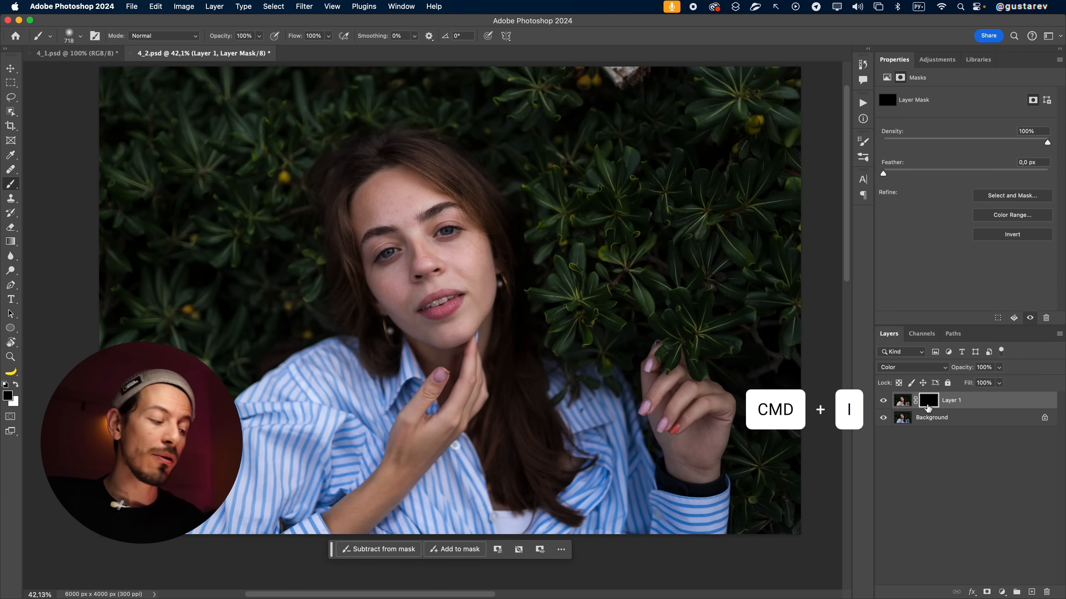
key(x)
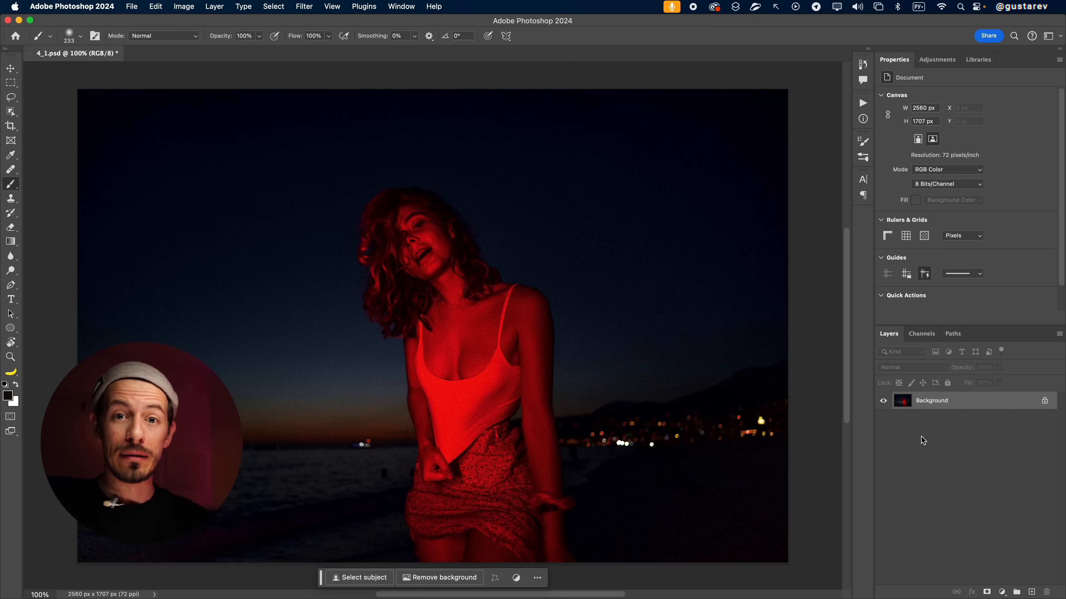
Step: Duplicate the Background of 4_1.psd, desaturate the copy and recolor it with the Colorize neural filter
key(super+j)
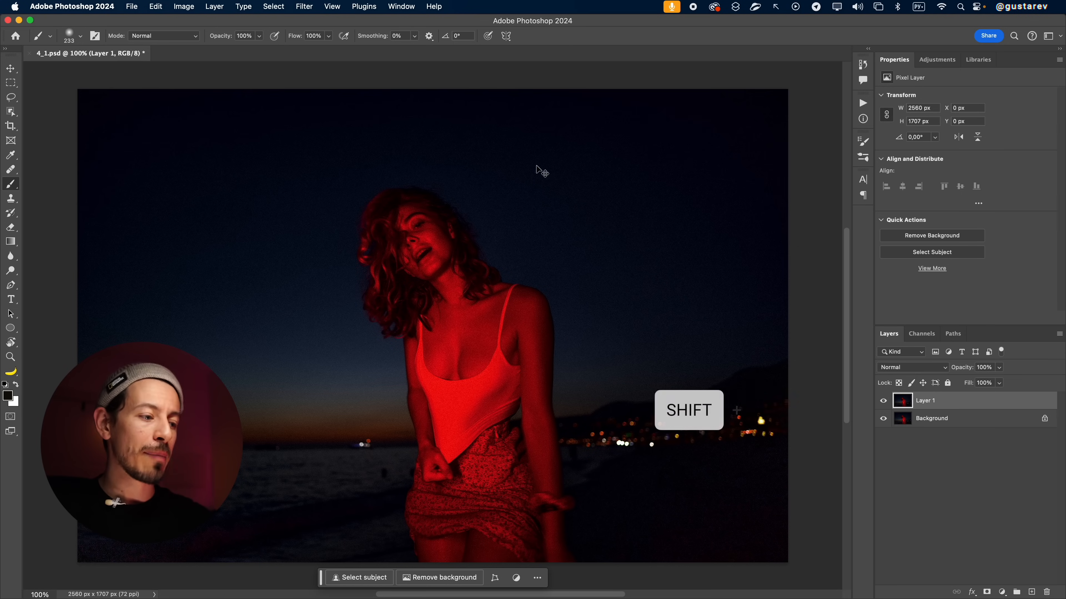
key(shift+super+u)
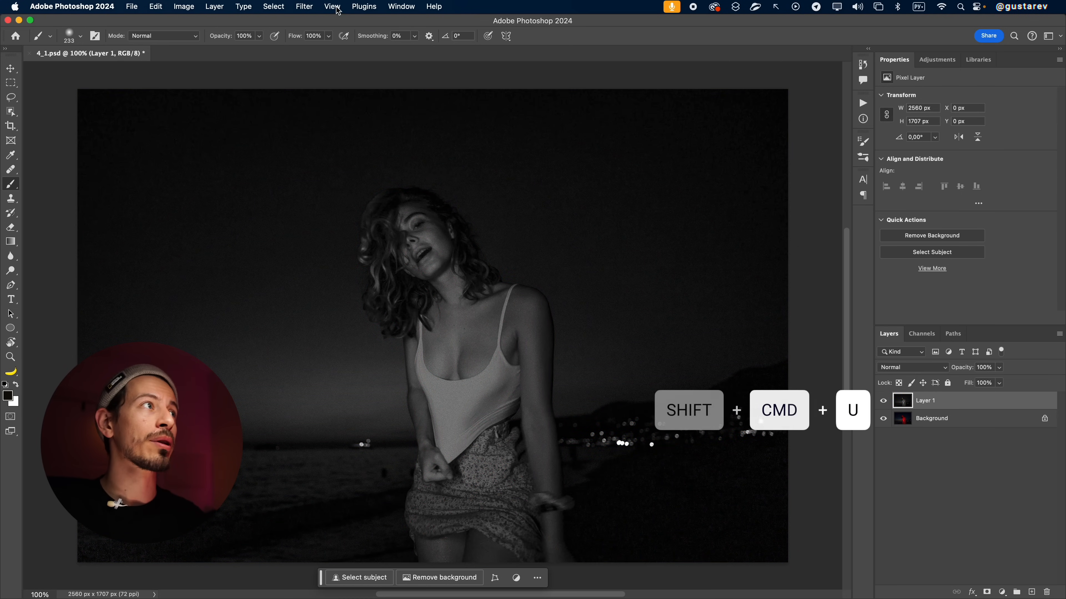
click(304, 6)
click(338, 83)
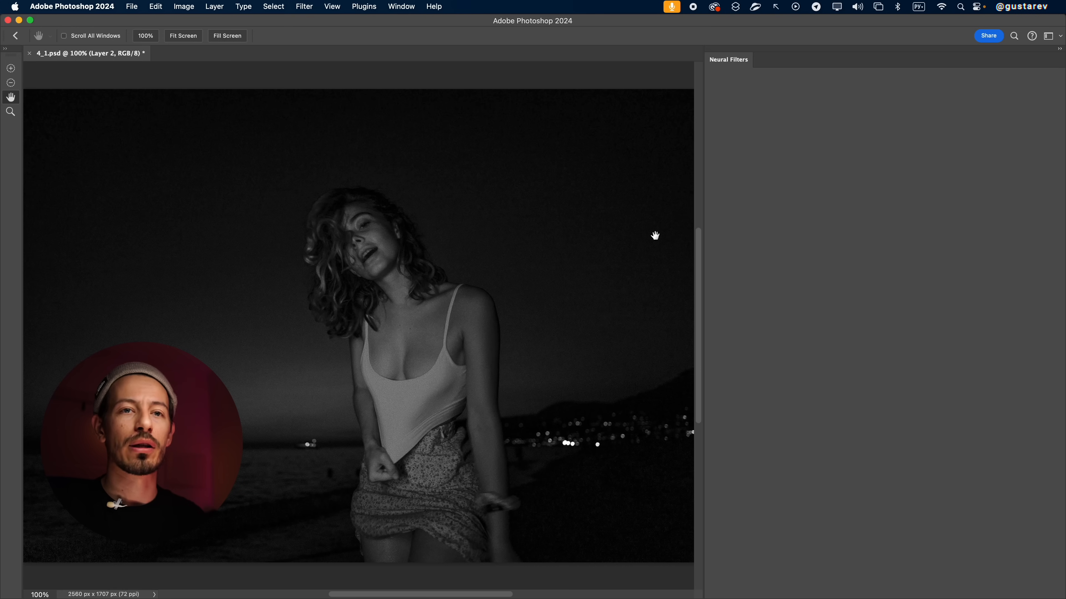
click(833, 341)
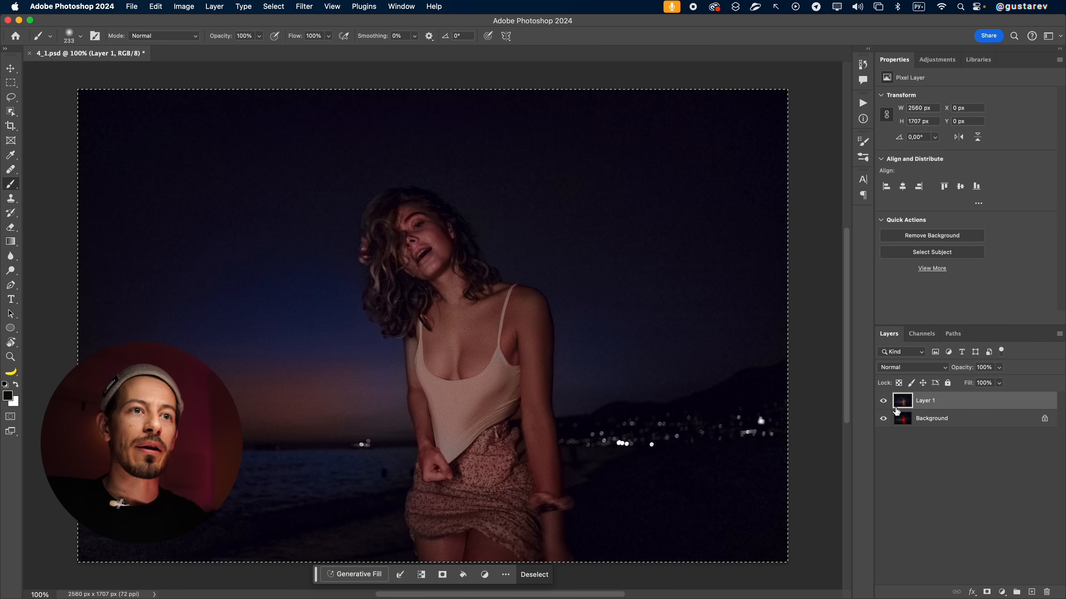
Step: Add a Color Balance adjustment, correct the Shadows tones and merge it with Layer 1
click(1003, 592)
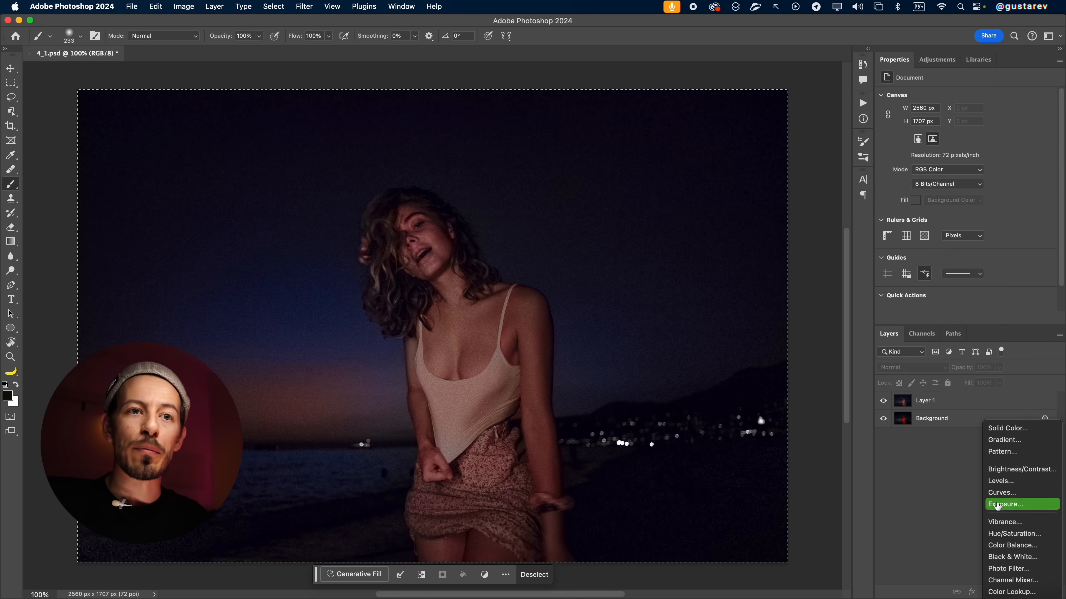
click(1004, 545)
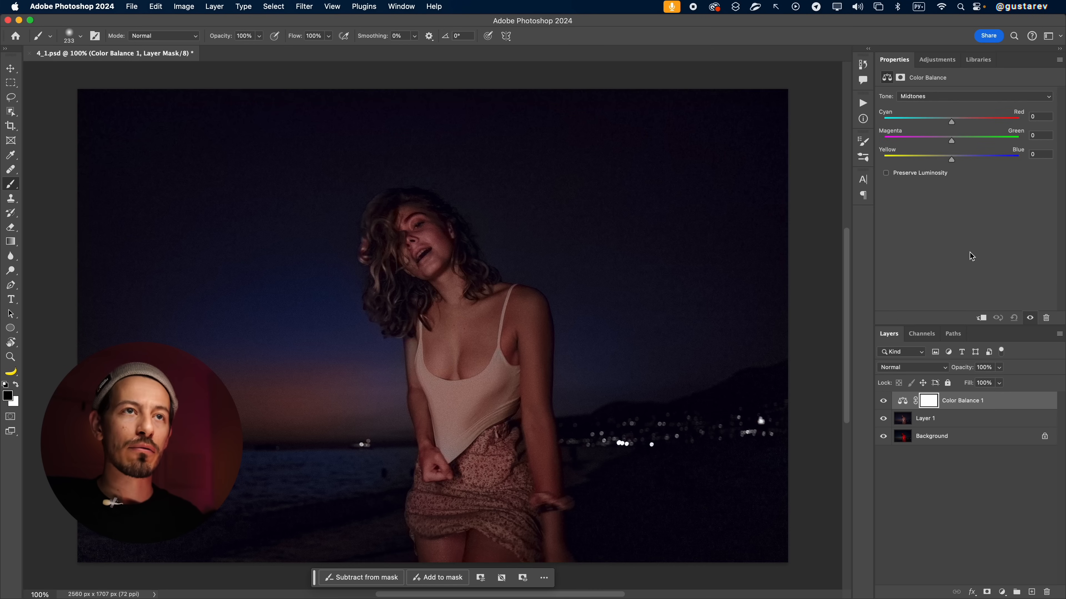
click(924, 96)
click(926, 86)
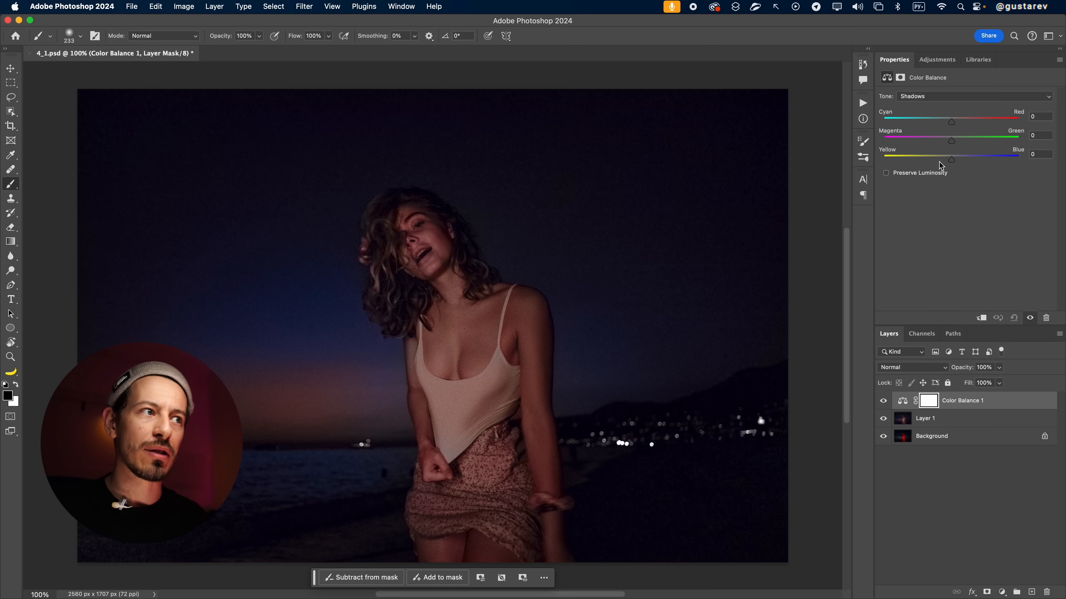
key(super+e)
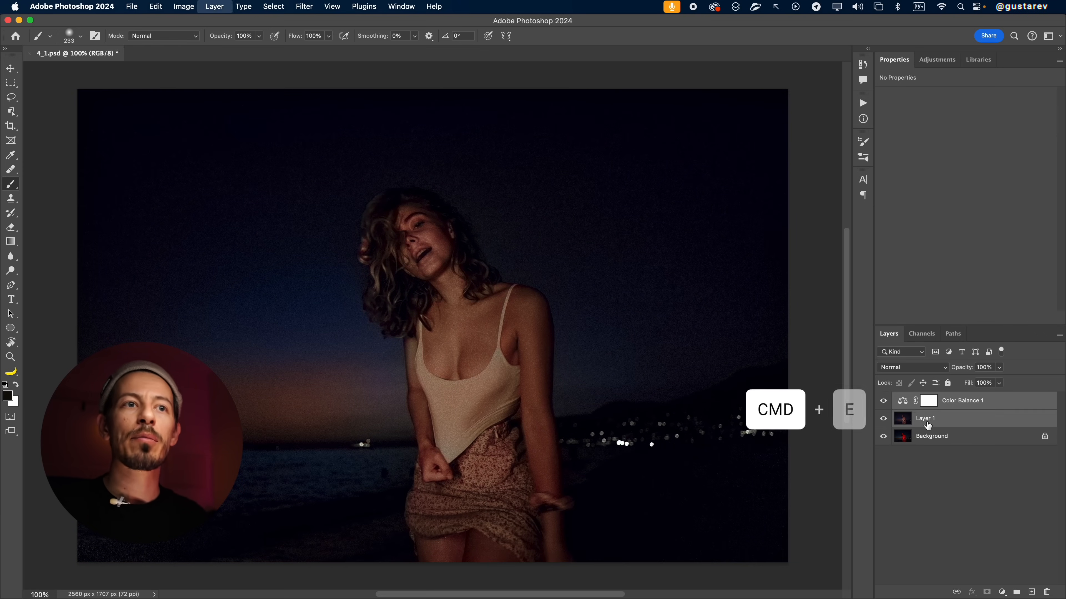
Step: Compare the recolored night portrait with the original red-lit photo
click(883, 401)
click(883, 402)
click(883, 401)
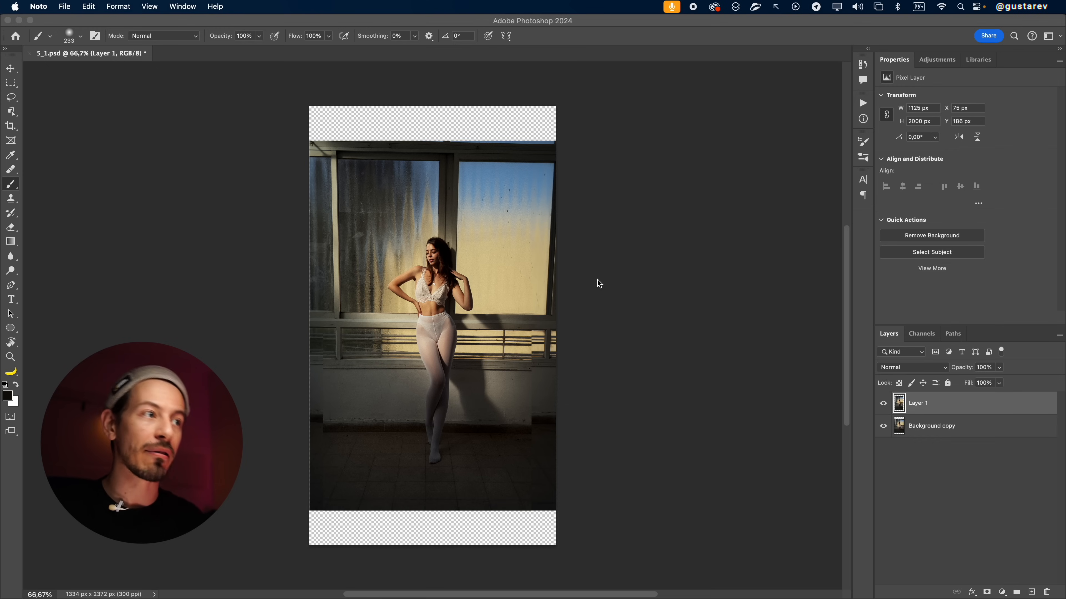
Step: Compare the lengthened-leg version on Layer 1 of 5_1.psd with the Background copy beneath it
click(882, 403)
click(883, 403)
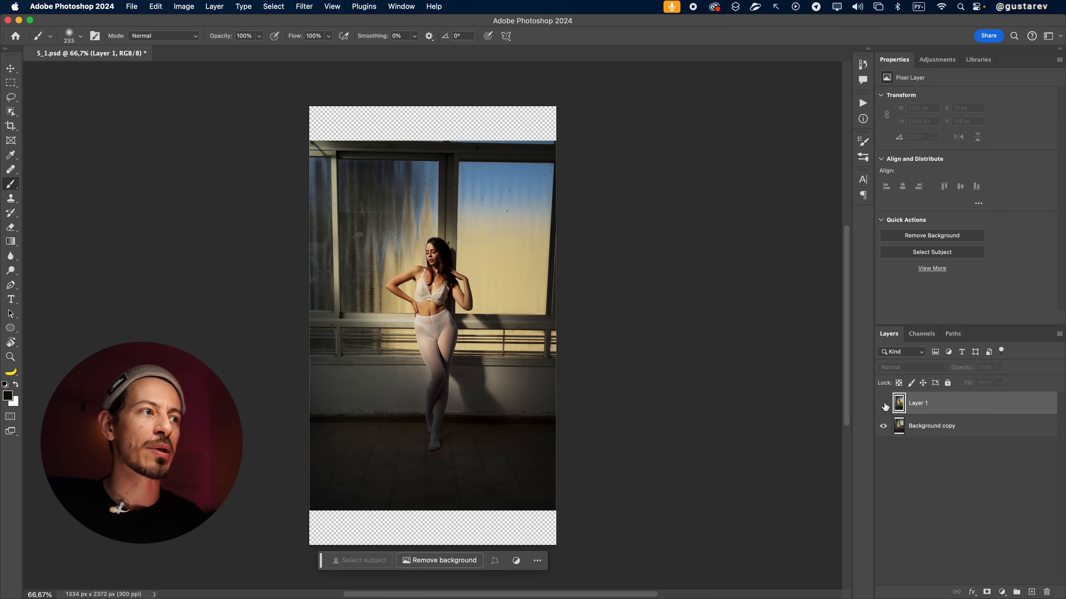
click(884, 403)
click(884, 403)
click(884, 404)
click(884, 404)
click(884, 404)
click(884, 404)
click(883, 403)
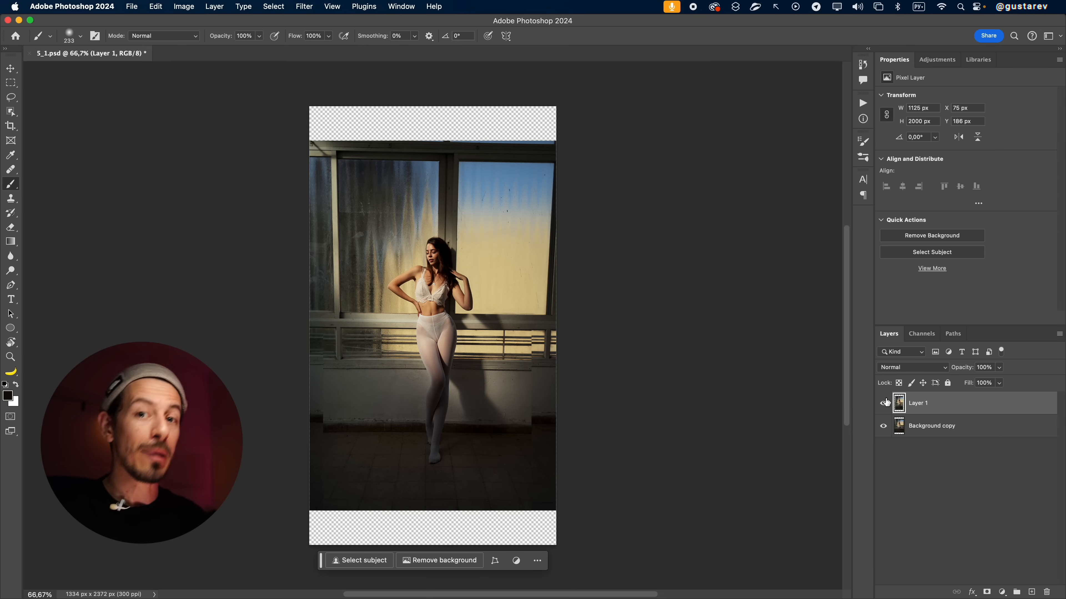
click(884, 404)
click(884, 404)
click(883, 404)
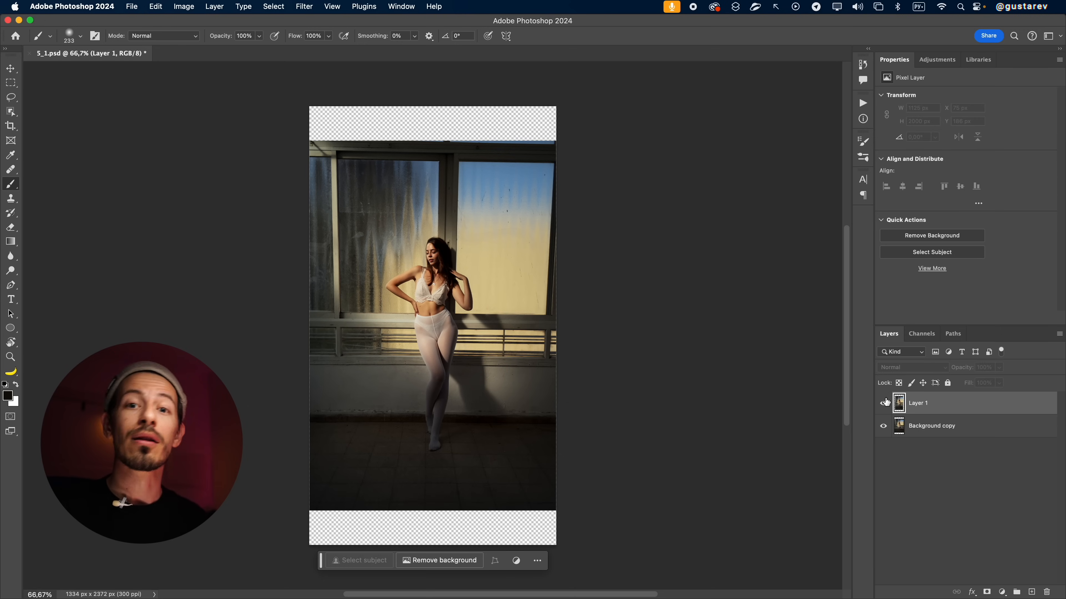
click(884, 404)
click(885, 403)
Step: Delete Layer 1 from 5_1.psd
drag(938, 412, 1044, 581)
drag(1043, 581, 1046, 592)
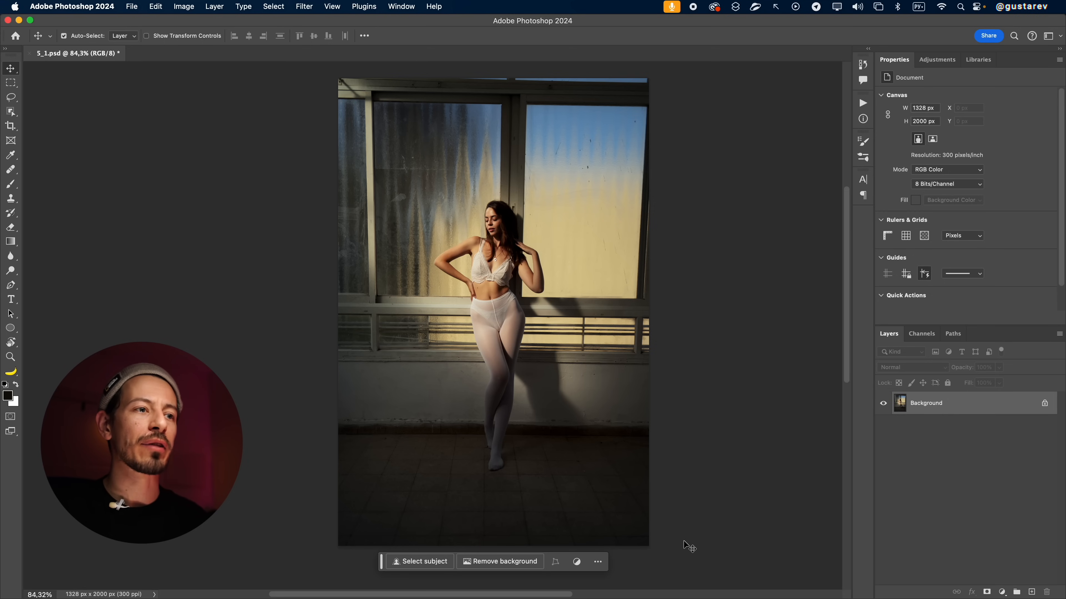
Step: Try lengthening the legs by copying the photo's lower part to a new layer and stretching it down to 986 px high, and discard that layer
key(m)
drag(689, 562, 305, 332)
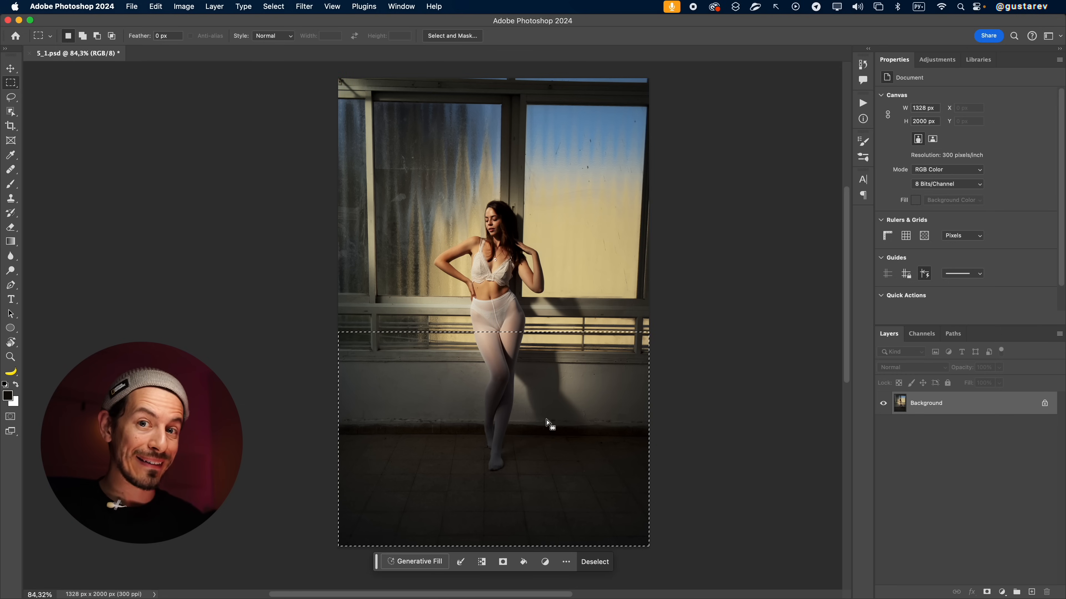
key(super+j)
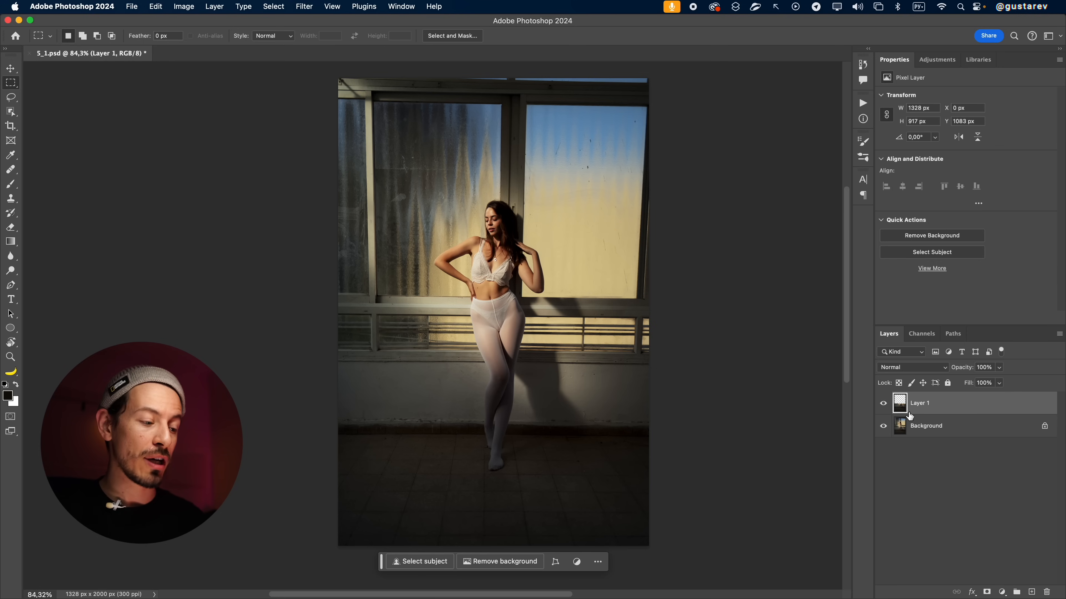
key(super+t)
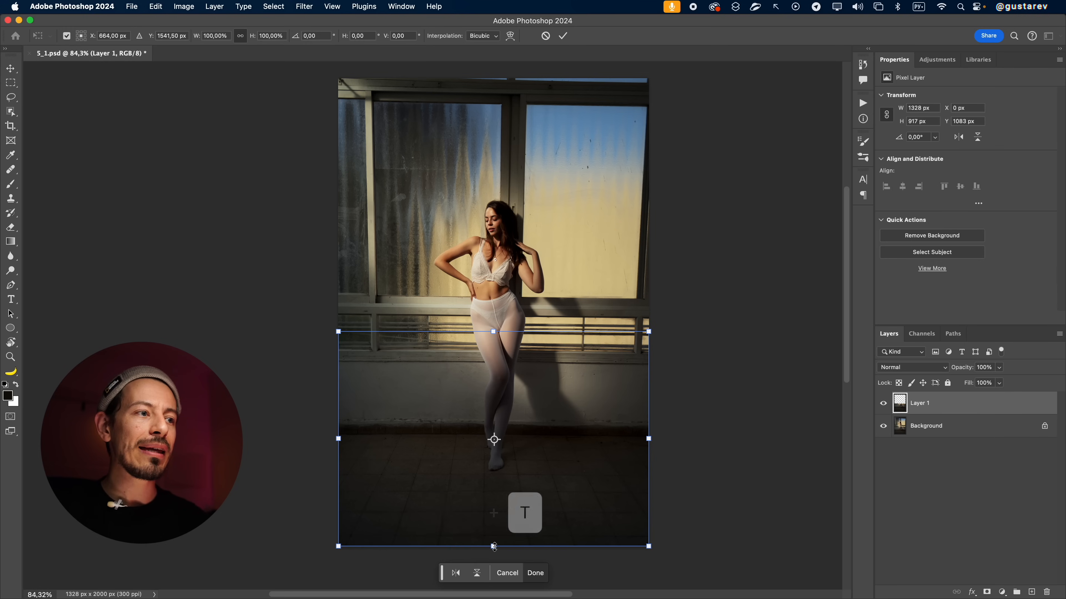
drag(493, 546, 493, 562)
key(Return)
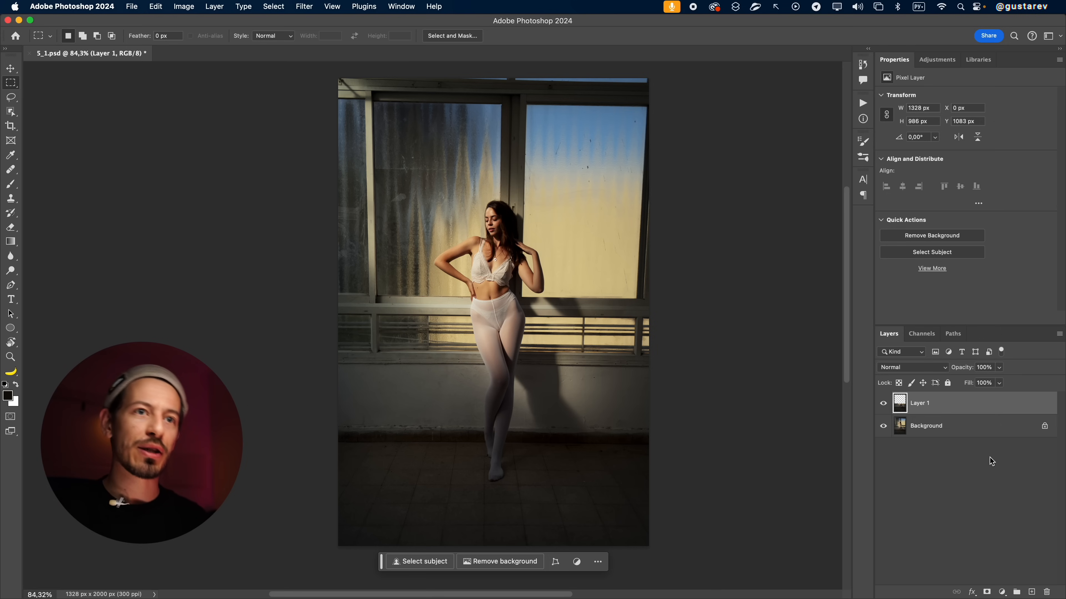
drag(945, 410, 1046, 592)
Step: Copy the photo's lower part, from the upper thighs down, to a new layer and move it down 20 px
drag(640, 571, 293, 340)
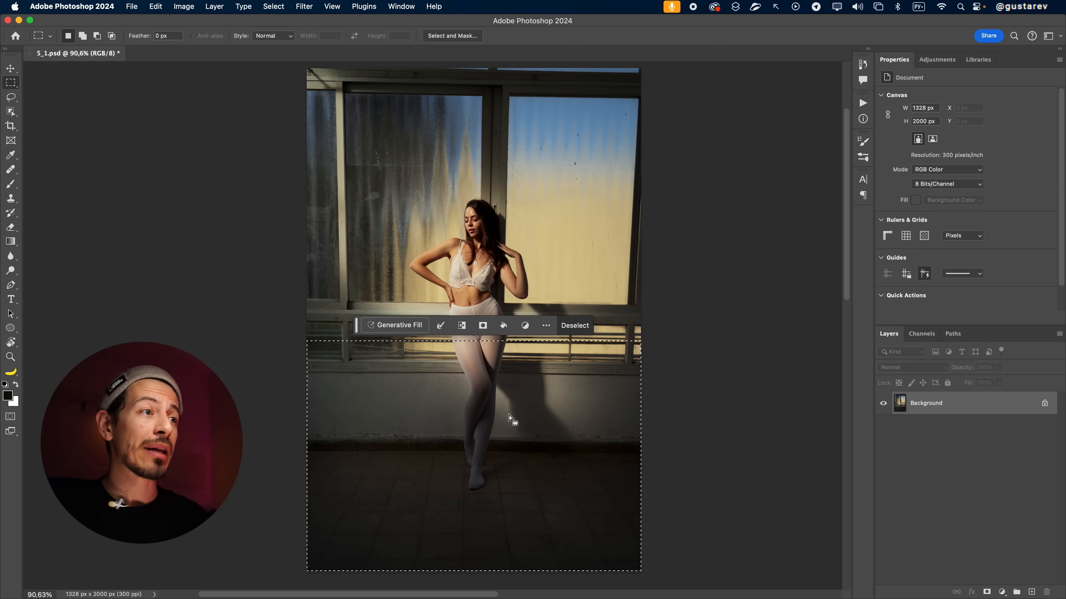
key(super+j)
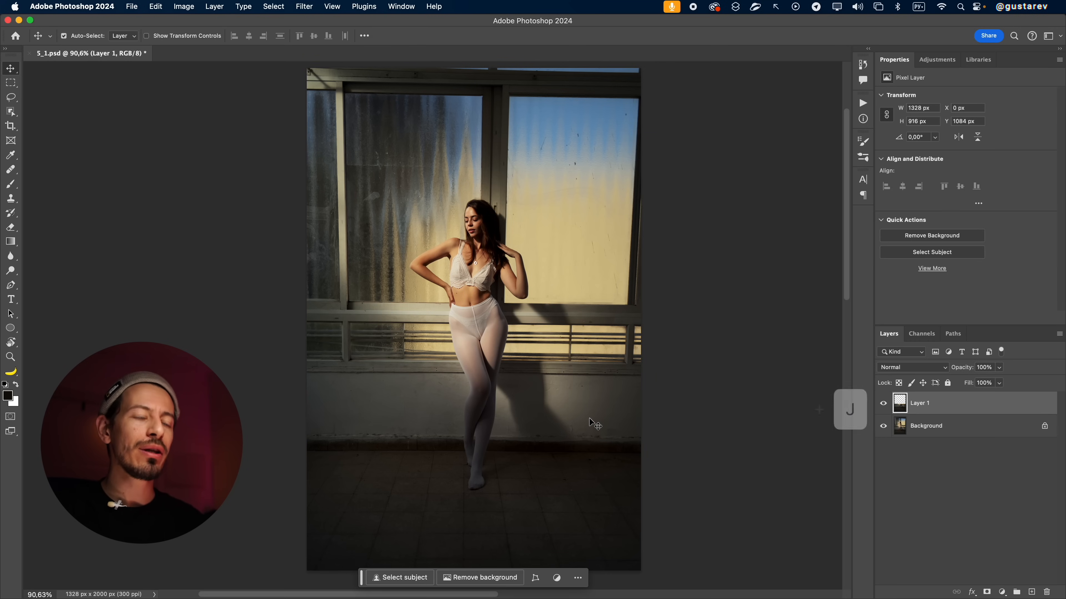
key(shift+Down)
key(shift+Down)
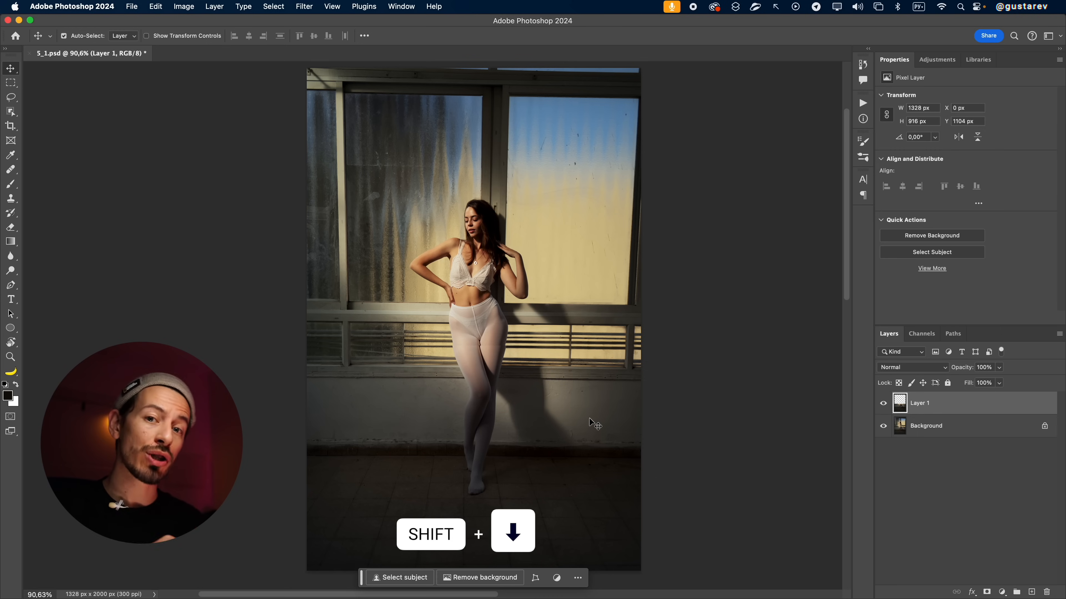
Step: Compare the photo with and without the shifted Layer 1
click(883, 403)
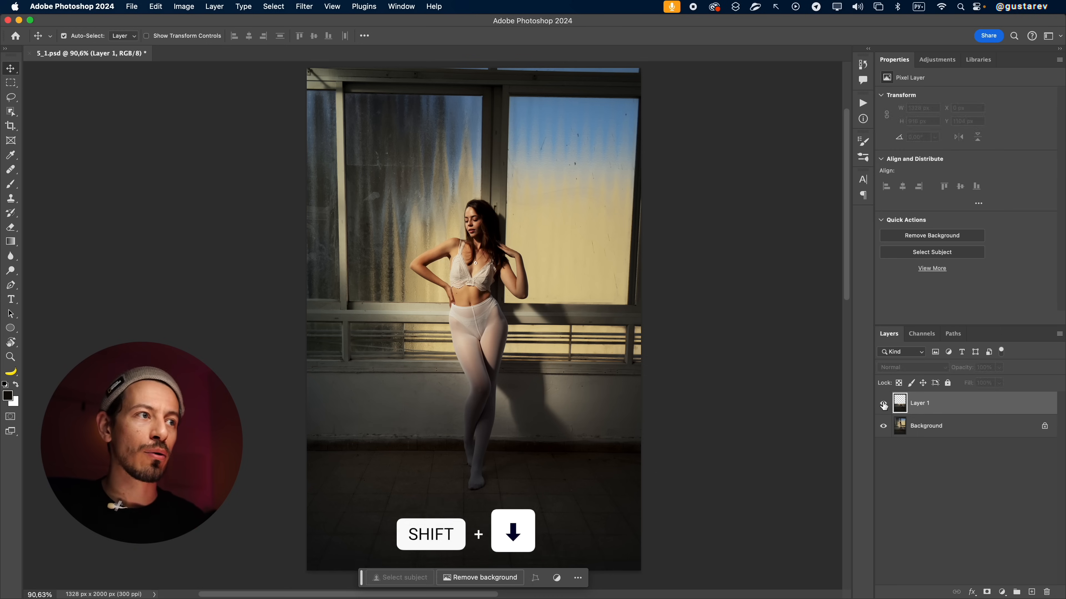
click(883, 404)
click(883, 404)
click(883, 403)
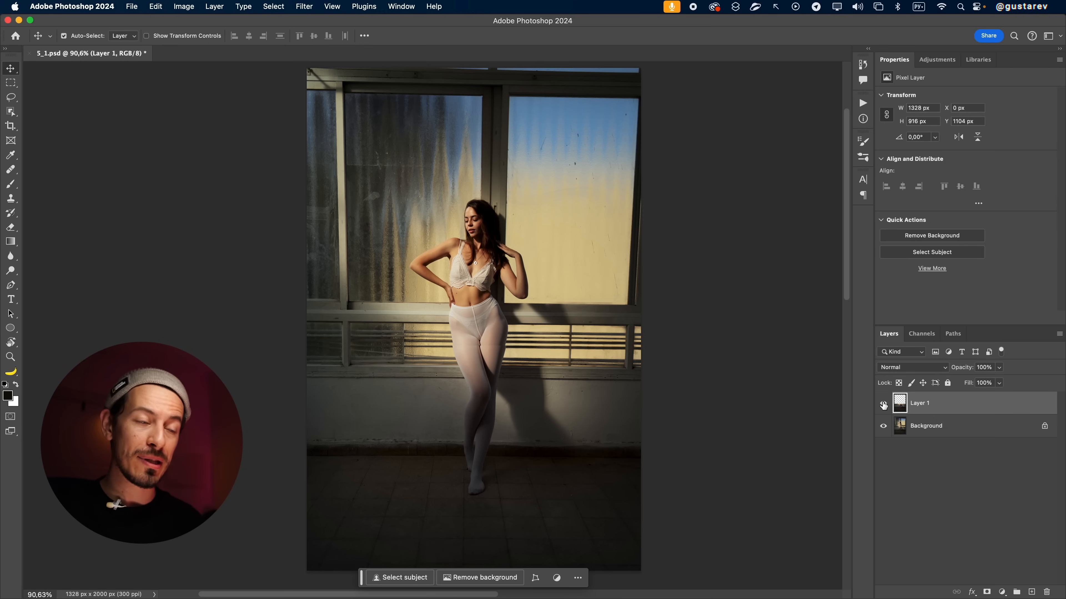
Step: Copy the wall and leg strip of Layer 1 above the floor to a new layer and check it in isolation
key(m)
drag(215, 262, 743, 452)
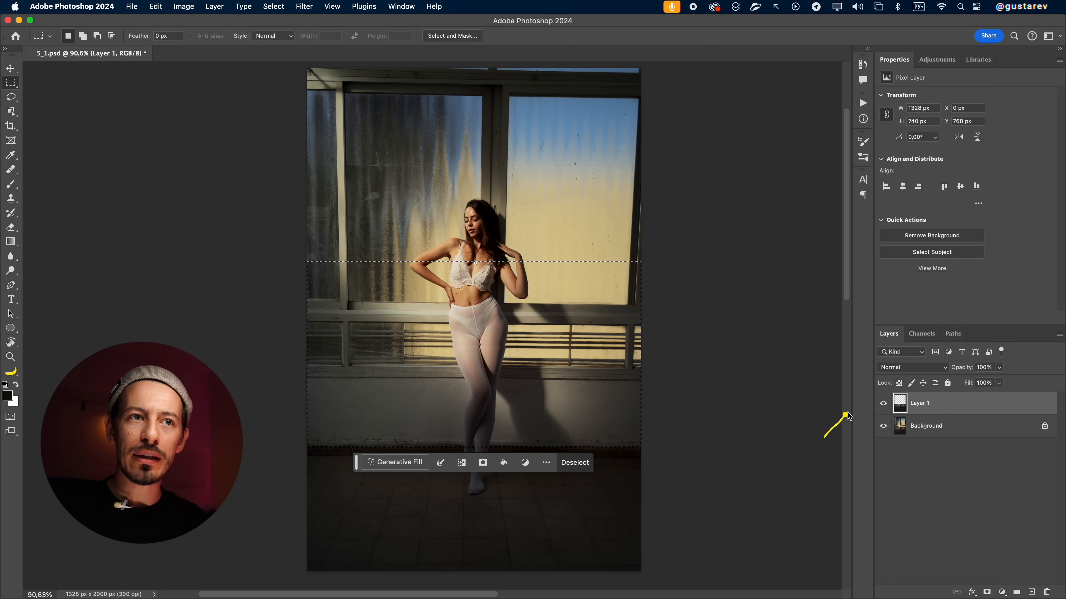
key(super+j)
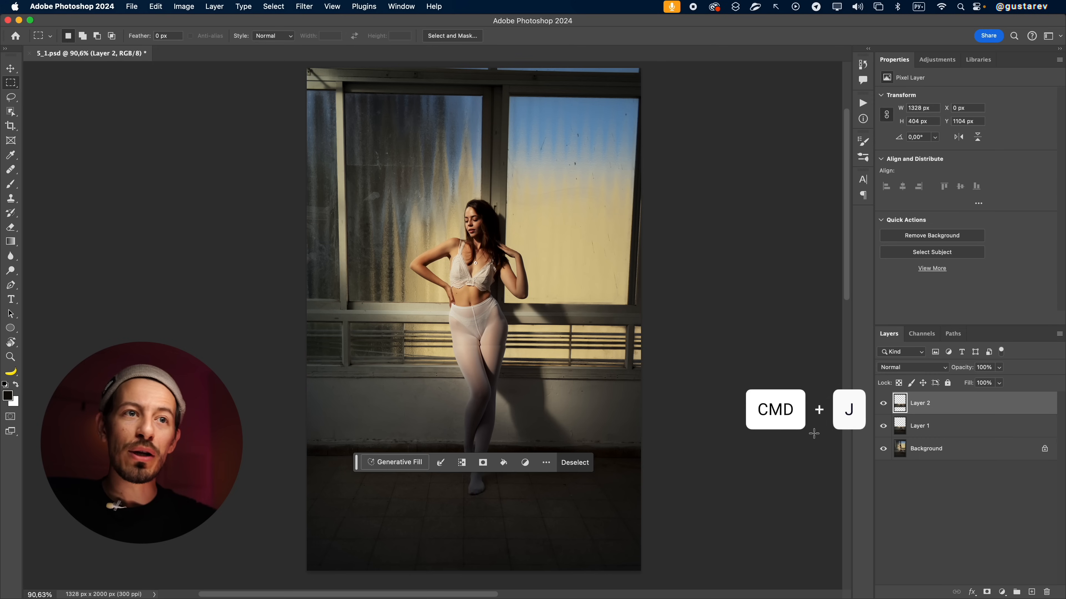
alt+click(884, 405)
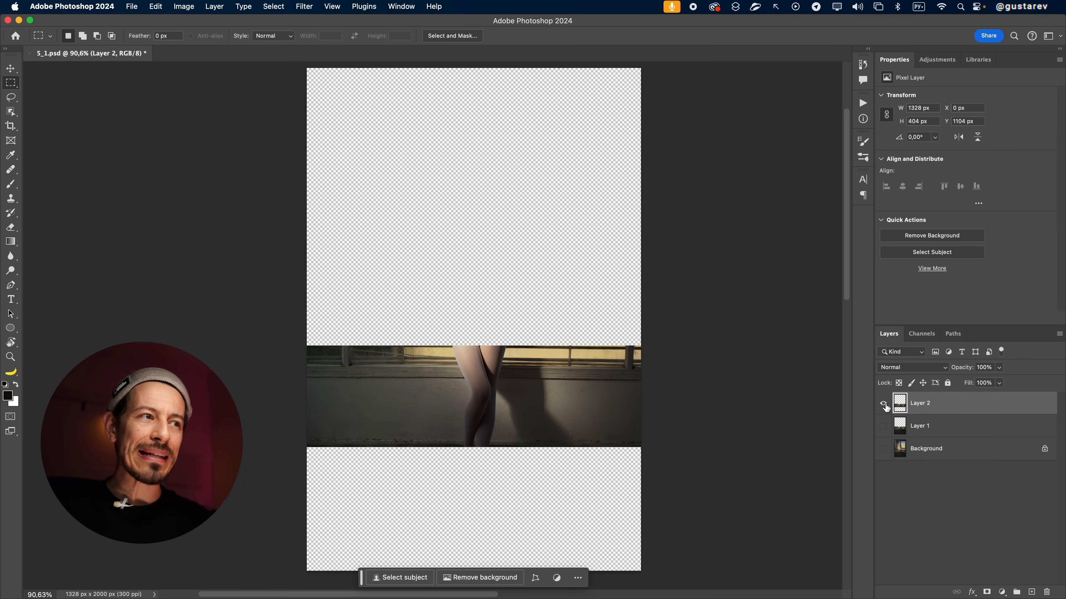
alt+click(884, 405)
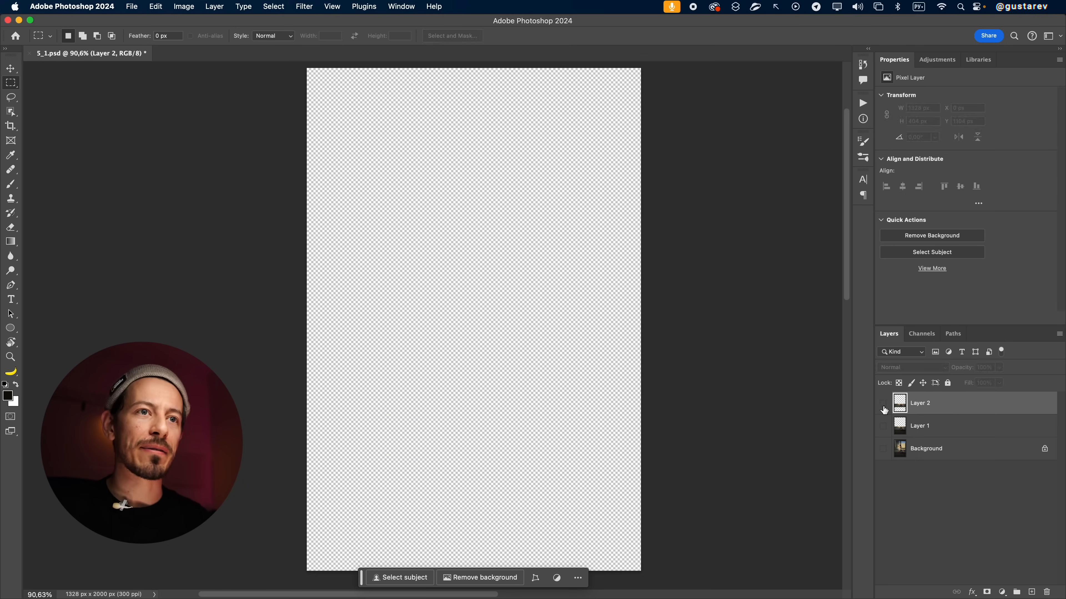
Step: Stretch the strip's upper edge upward to 425 px high so it meets the thighs, and merge it with Layer 1
key(super+t)
scroll(479, 349, up, 5)
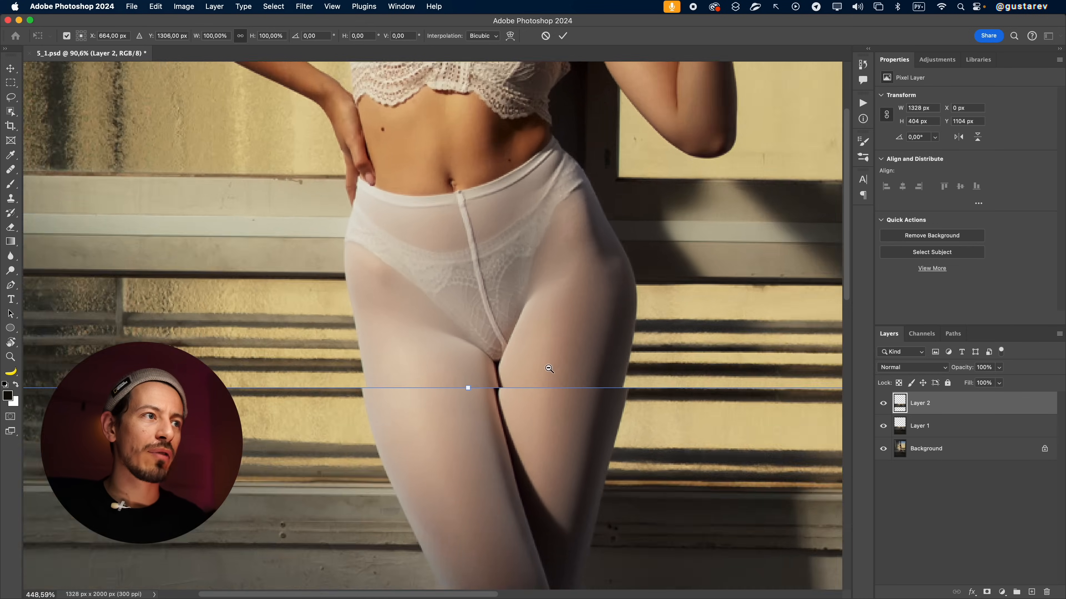
drag(466, 405, 469, 369)
scroll(470, 368, down, 1)
key(Return)
key(super+e)
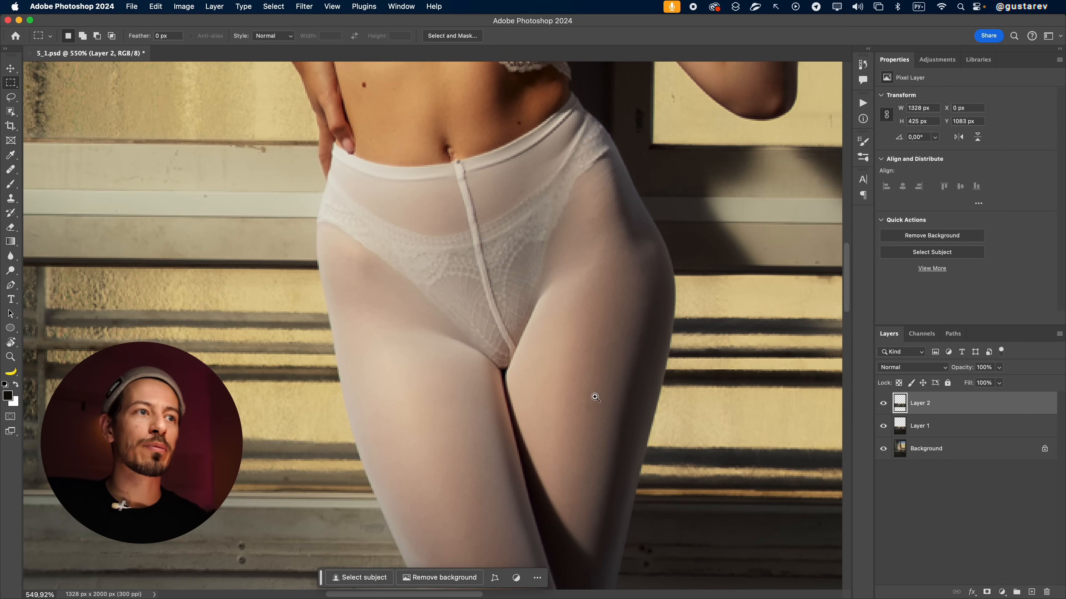
Step: Review the untouched upper and floor areas and the stretched middle, comparing the merged layer with the original photo
scroll(587, 394, down, 10)
mouse_move(277, 441)
mouse_down()
mouse_move(683, 452)
mouse_move(666, 571)
mouse_move(273, 517)
mouse_move(278, 442)
mouse_up()
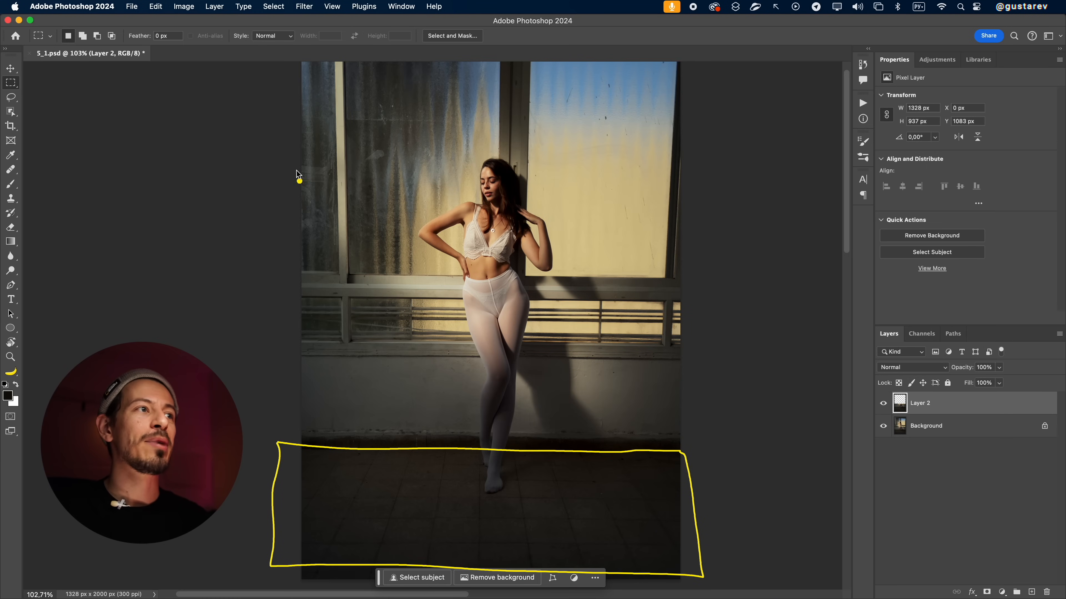
mouse_move(280, 67)
mouse_down()
mouse_move(264, 292)
mouse_move(280, 307)
mouse_move(527, 321)
mouse_move(743, 304)
mouse_move(728, 122)
mouse_move(469, 91)
mouse_move(269, 84)
mouse_up()
mouse_move(245, 427)
mouse_down()
mouse_move(319, 351)
mouse_move(425, 390)
mouse_move(502, 388)
mouse_move(575, 353)
mouse_move(645, 366)
mouse_move(704, 399)
mouse_move(745, 359)
mouse_up()
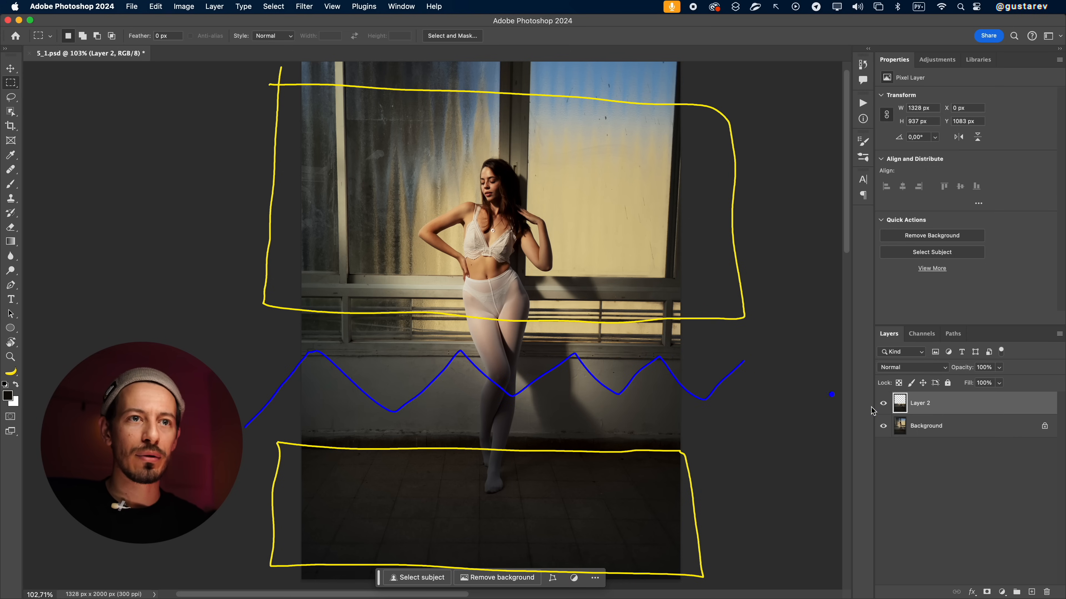
click(883, 404)
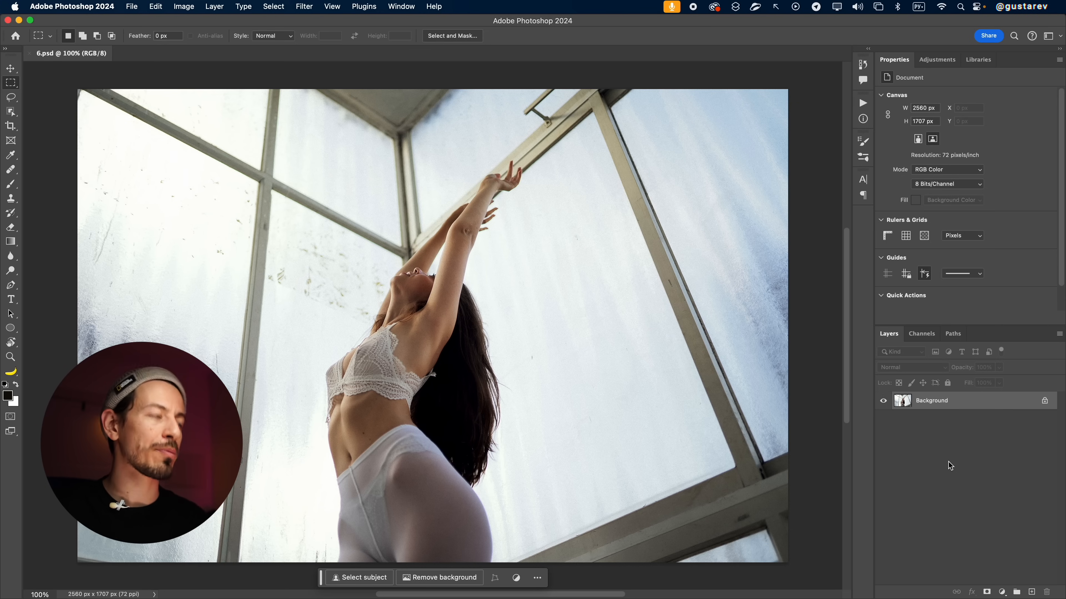
Step: Switch to the Object Selection tool in 6.psd and choose Cloud (Detailed results) for Select Subject
key(w)
click(519, 38)
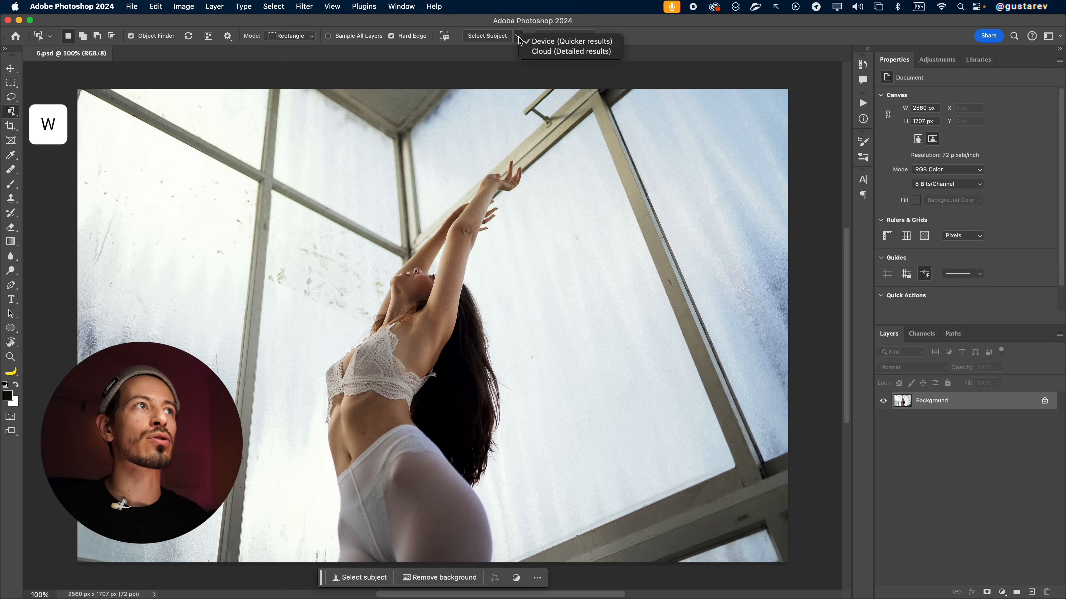
click(536, 52)
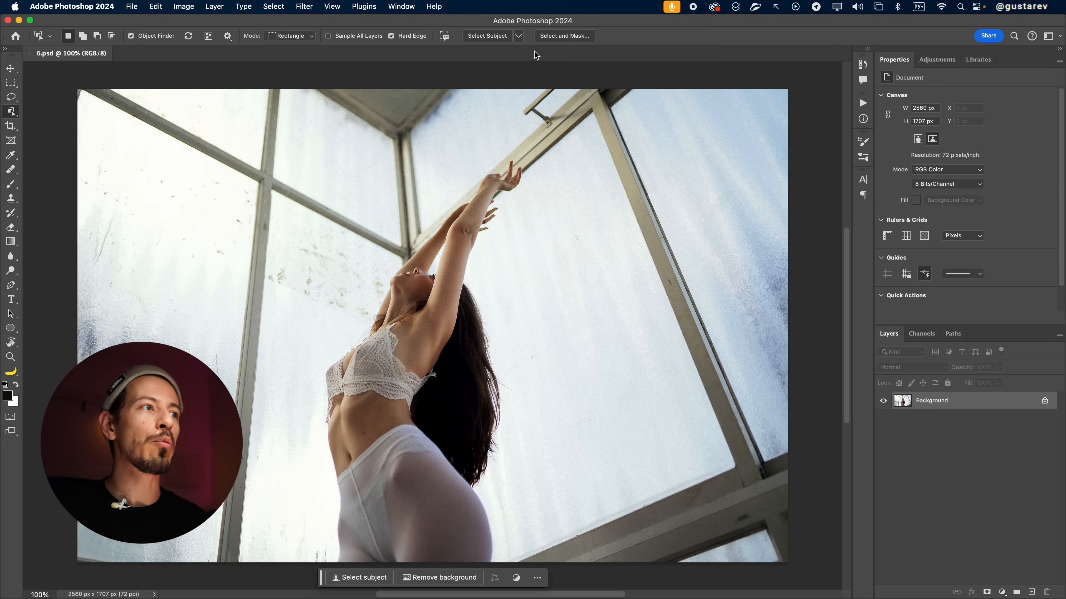
Step: Select the woman with Select Subject and add her missing rear arm to the selection
click(496, 38)
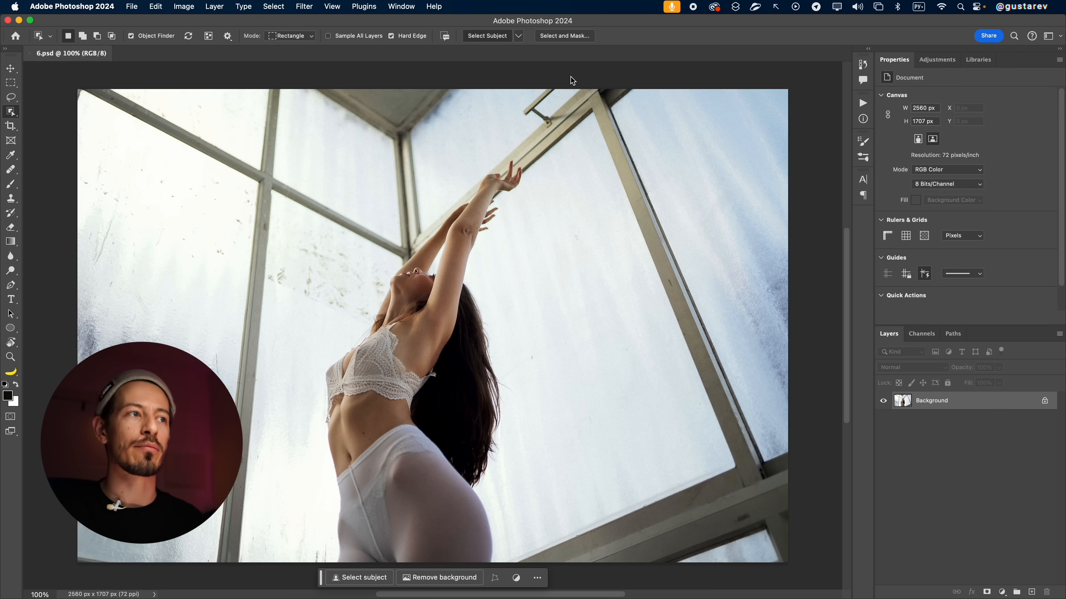
drag(425, 244, 473, 267)
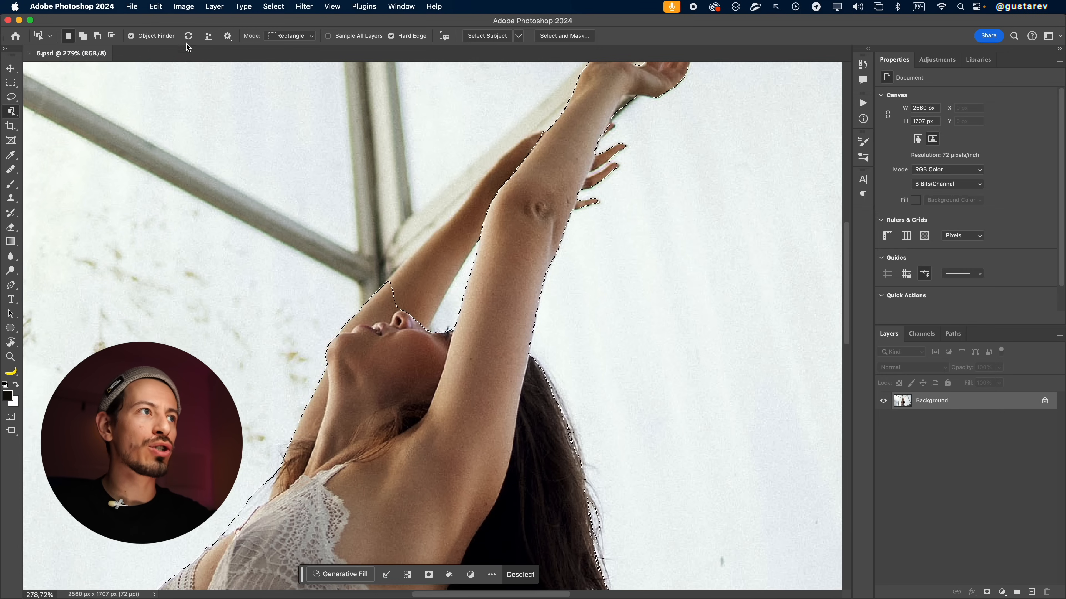
key(shift)
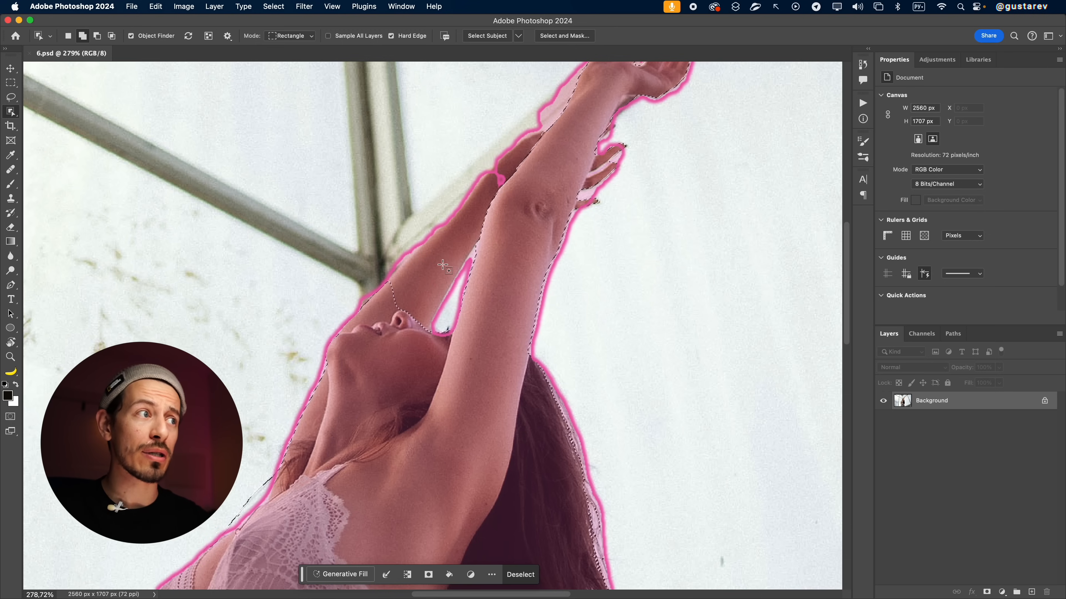
shift+click(442, 264)
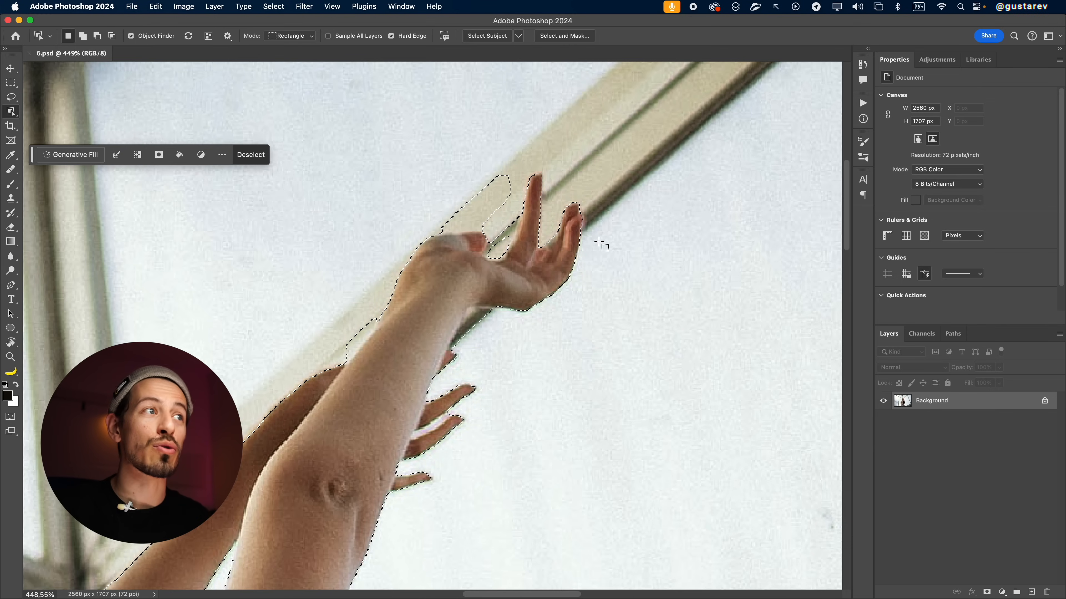
Step: Subtract the stray window-frame areas beside the raised hand and forearm from the selection
drag(422, 142, 520, 238)
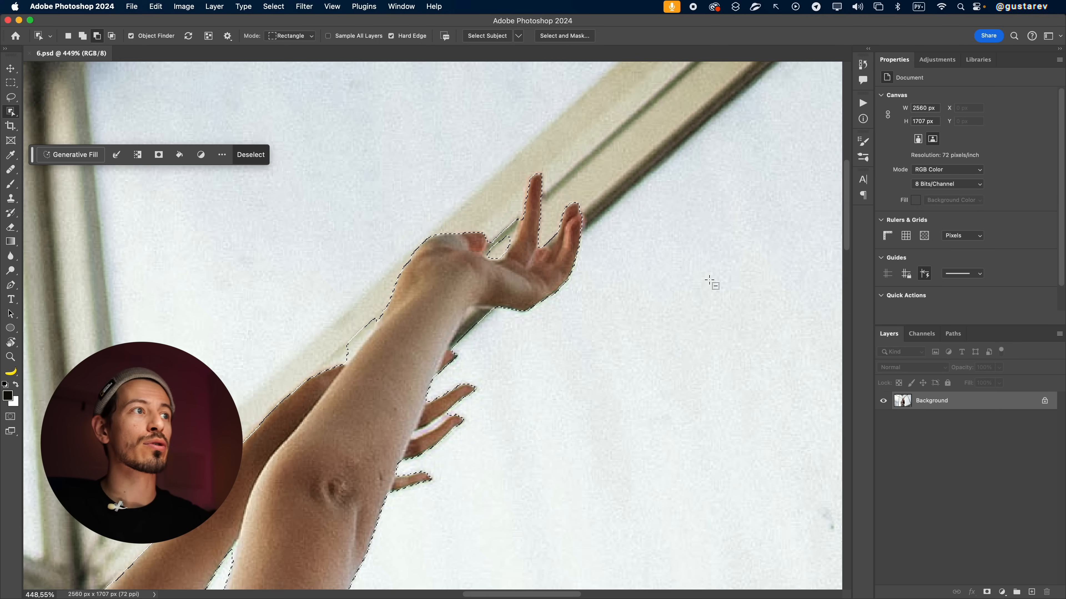
drag(337, 313, 389, 365)
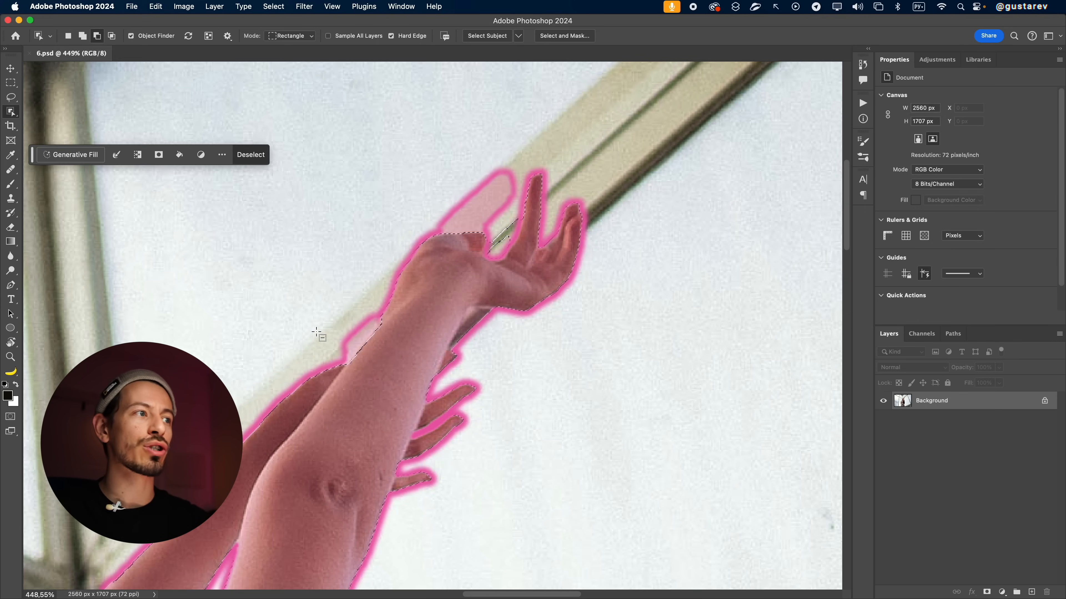
drag(610, 379, 554, 383)
drag(600, 434, 585, 314)
drag(635, 398, 587, 330)
key(super+0)
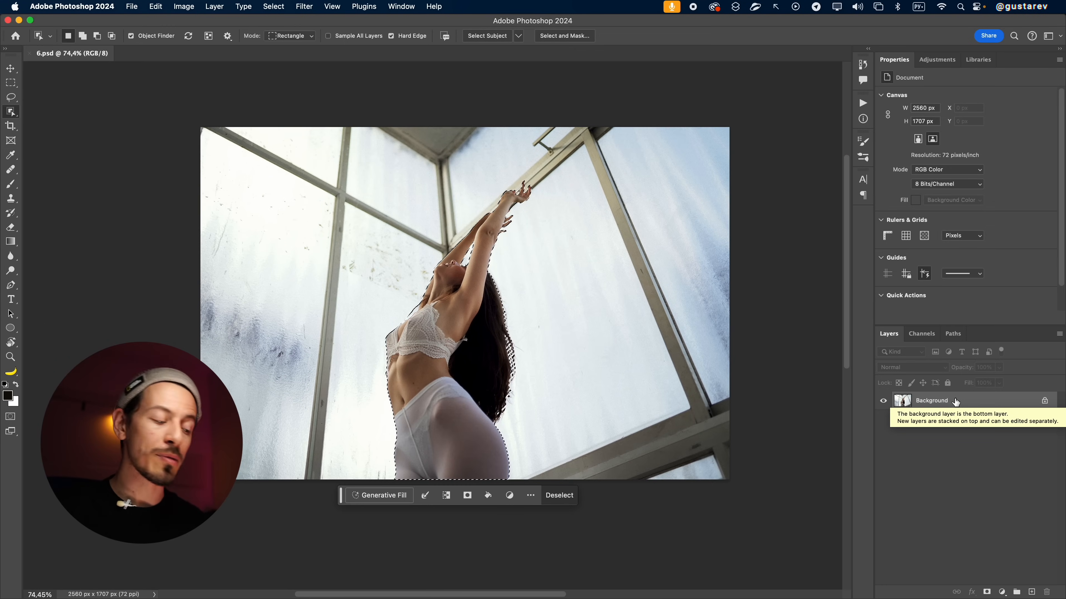
Step: Copy the selected woman to a new layer, and reload its outline as a selection on Background with the copy hidden
key(super+j)
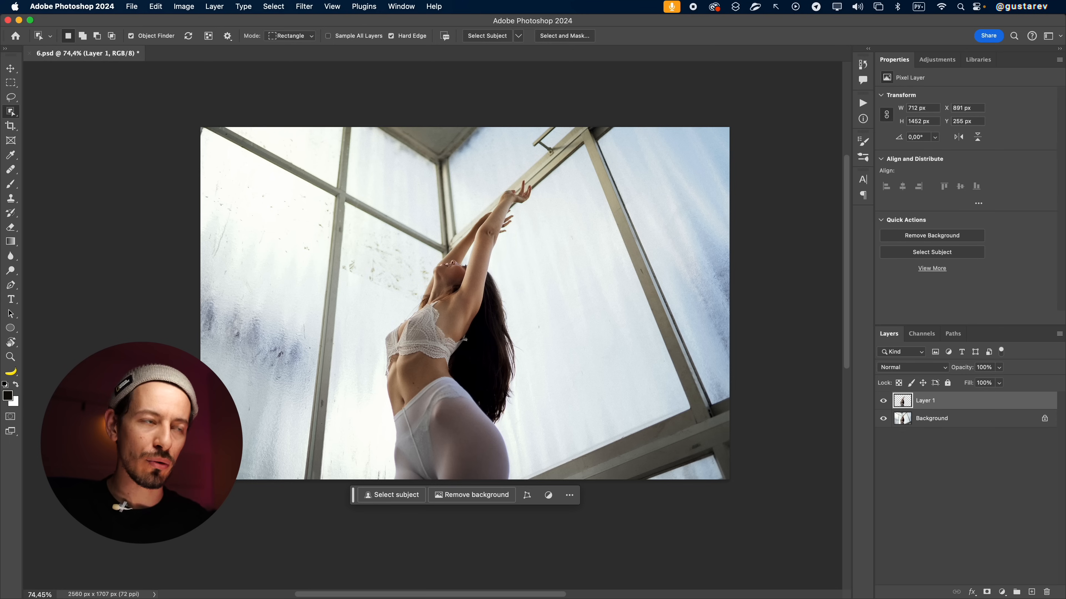
super+click(905, 403)
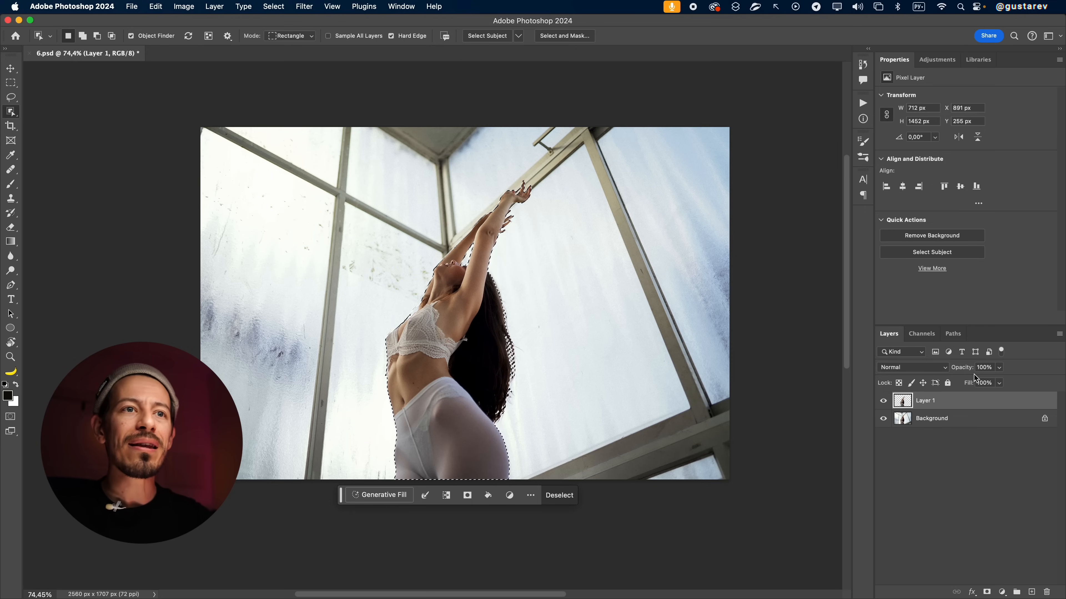
click(883, 403)
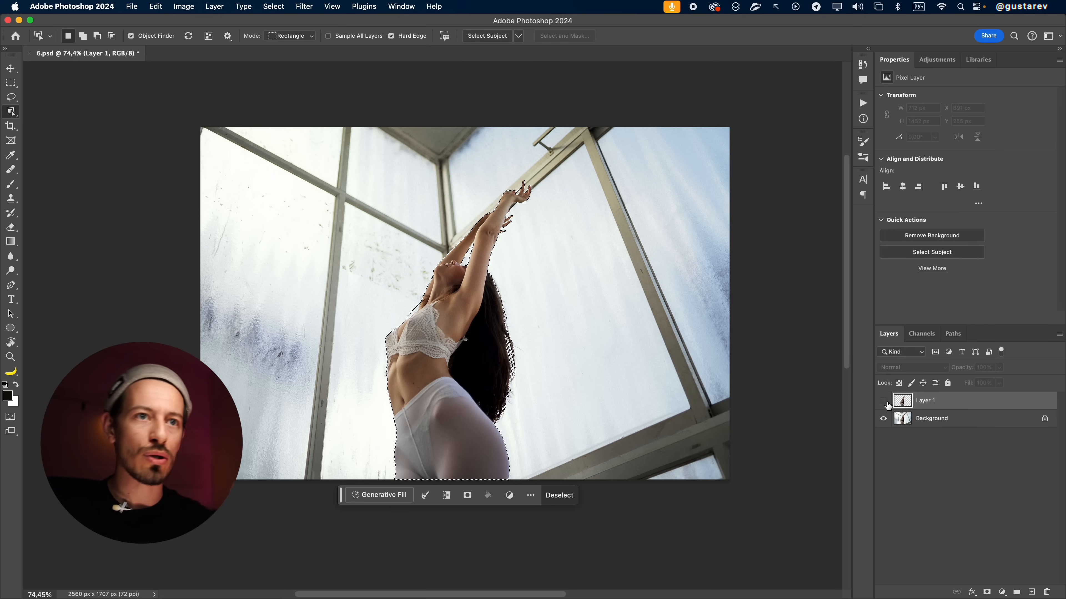
click(907, 419)
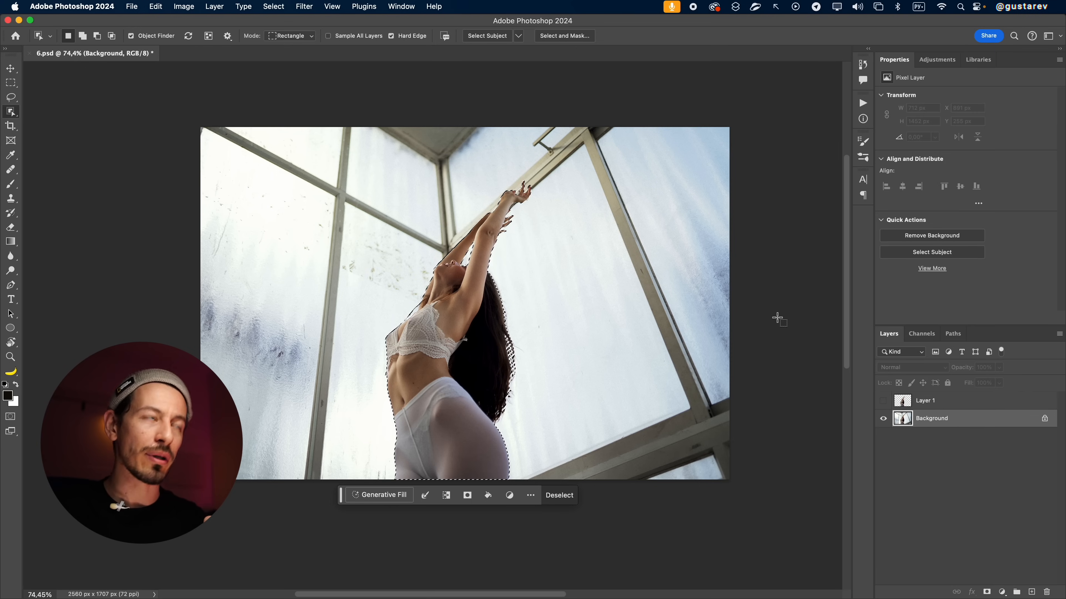
Step: Try to remove the woman from Background by filling the unexpanded selection with Content-Aware contents at 100% opacity
right_click(470, 343)
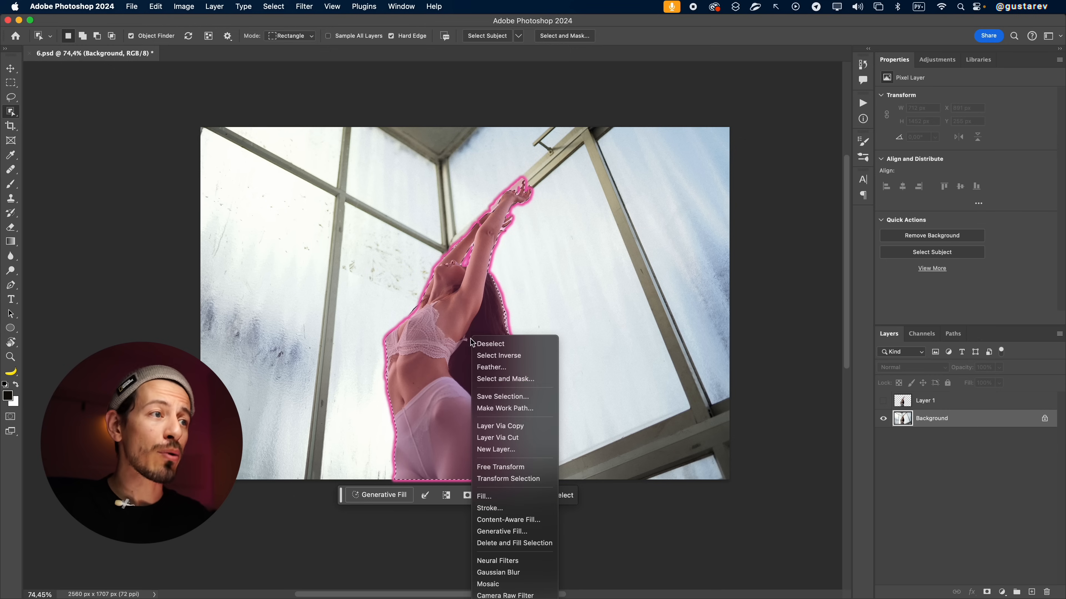
click(507, 499)
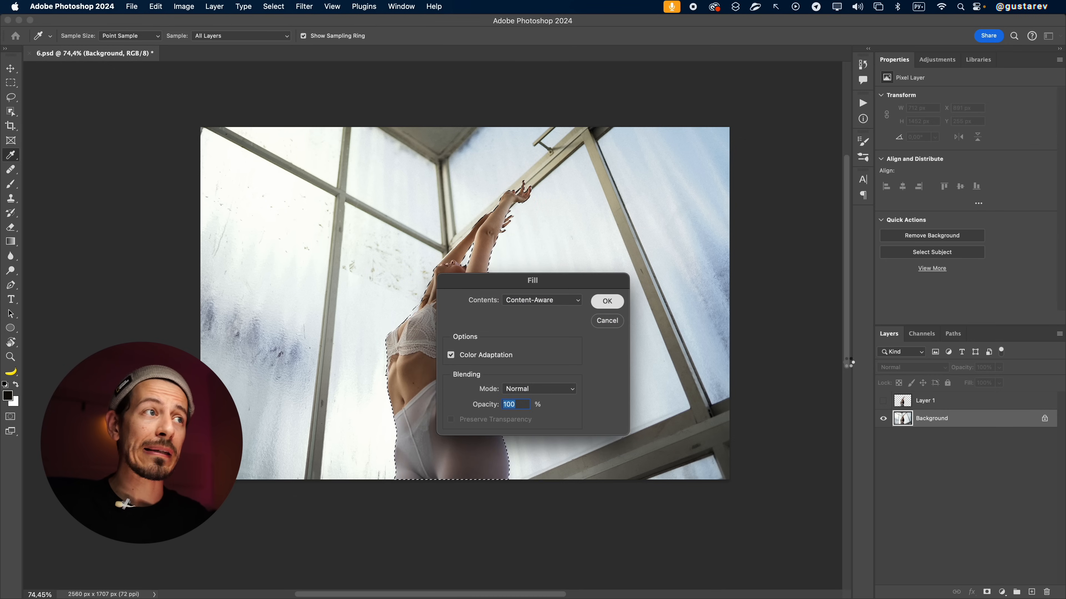
click(607, 303)
key(super+d)
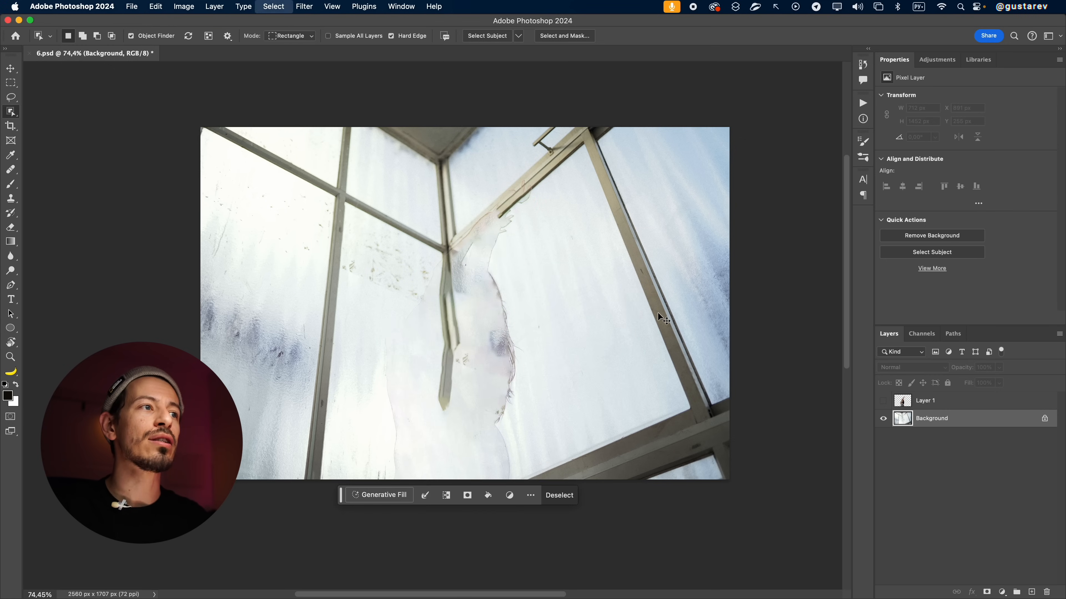
Step: Inspect the edges of the filled area up close, and undo the deselection and the fill
mouse_move(393, 350)
mouse_down()
mouse_move(441, 397)
mouse_move(400, 332)
mouse_up()
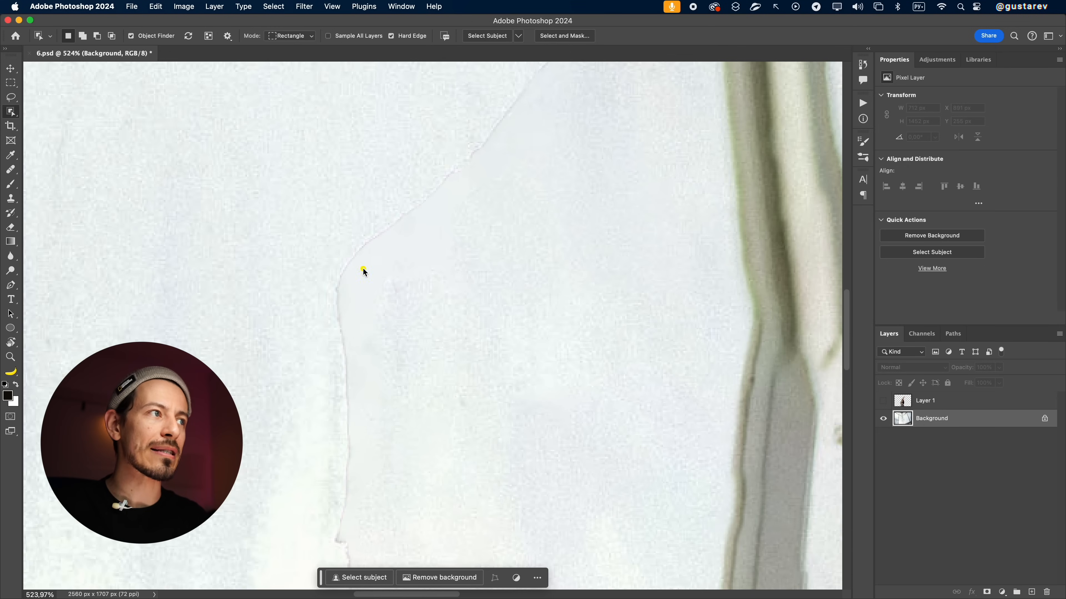
drag(356, 301, 362, 263)
drag(483, 311, 431, 309)
key(super+z)
key(super+z)
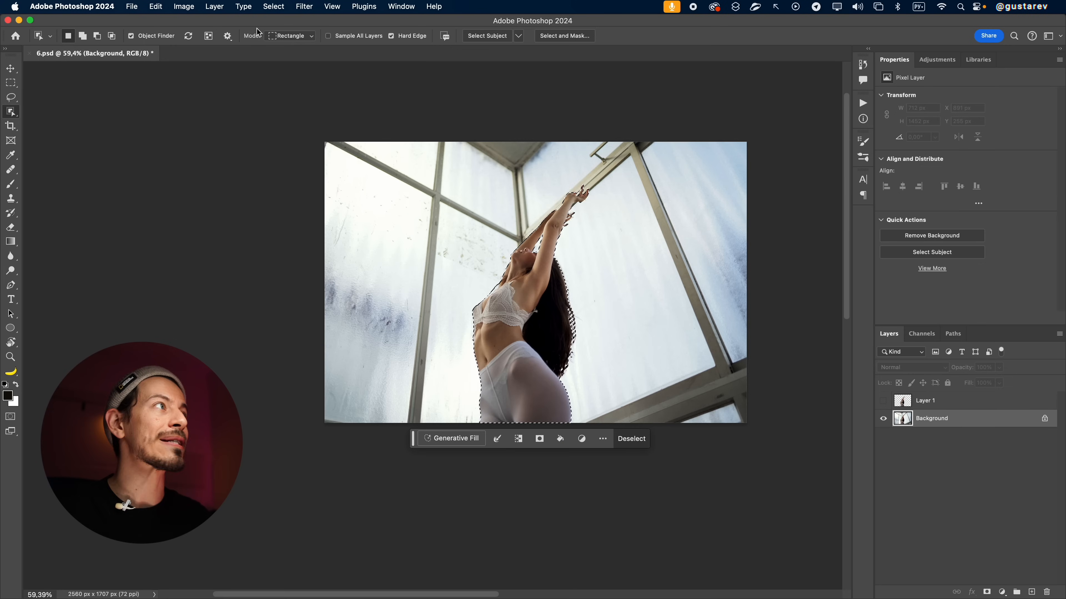
Step: Expand the selection around the woman by 5 pixels
click(273, 6)
mouse_move(311, 170)
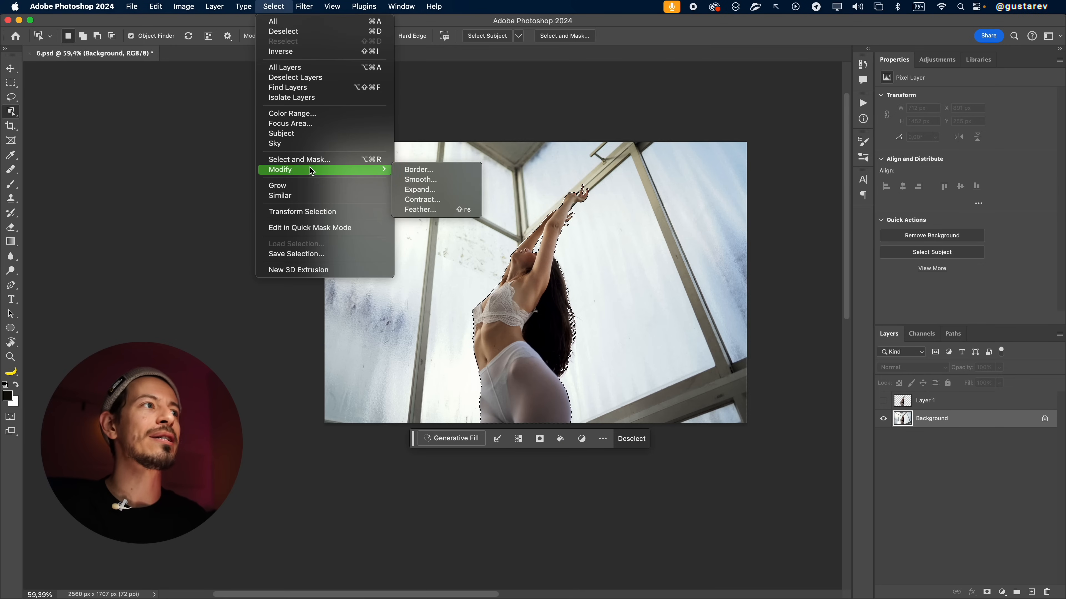
click(432, 187)
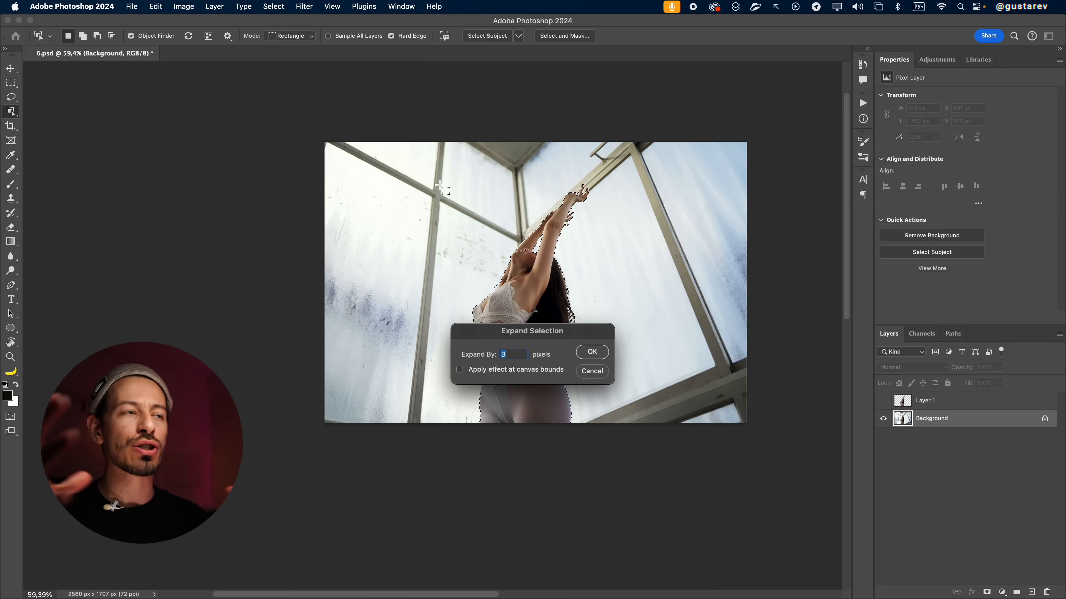
text(5)
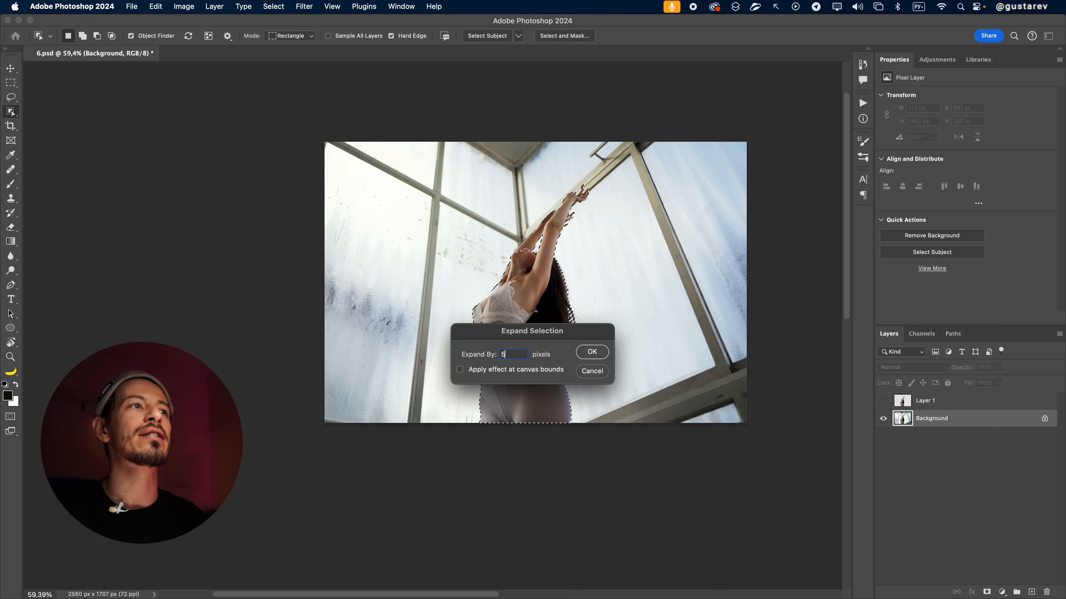
key(Return)
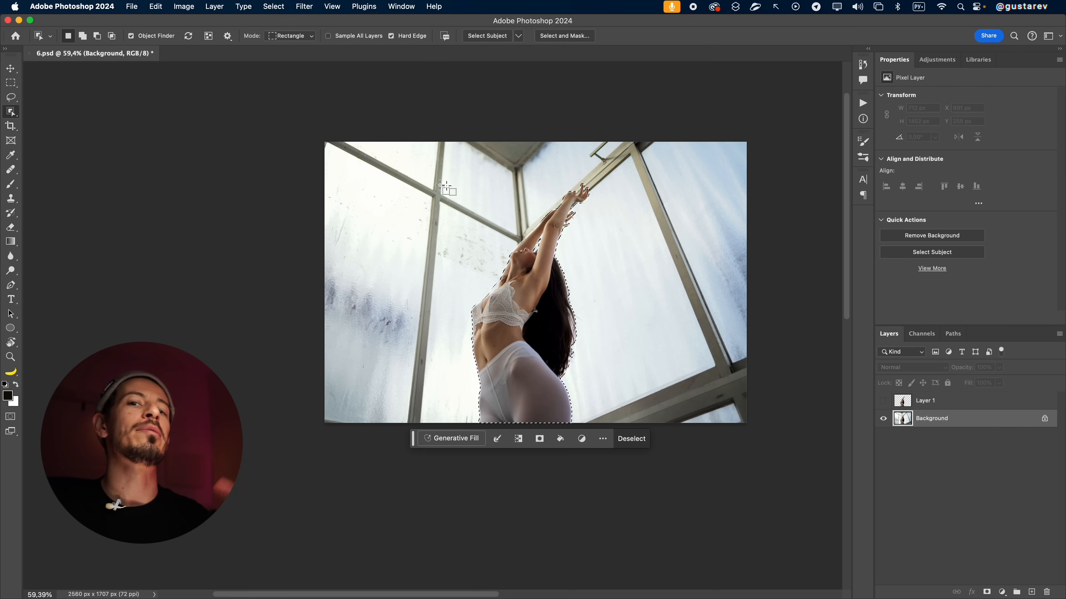
Step: Remove the woman using Content-Aware Fill with Auto sampling, output to a new layer, and clear the selection
right_click(529, 324)
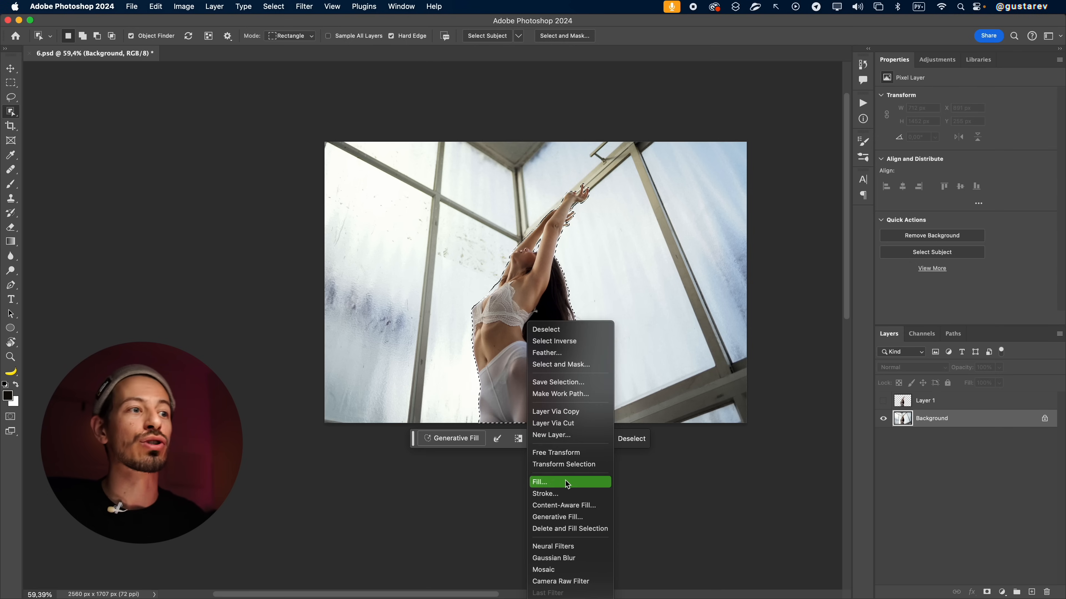
click(571, 506)
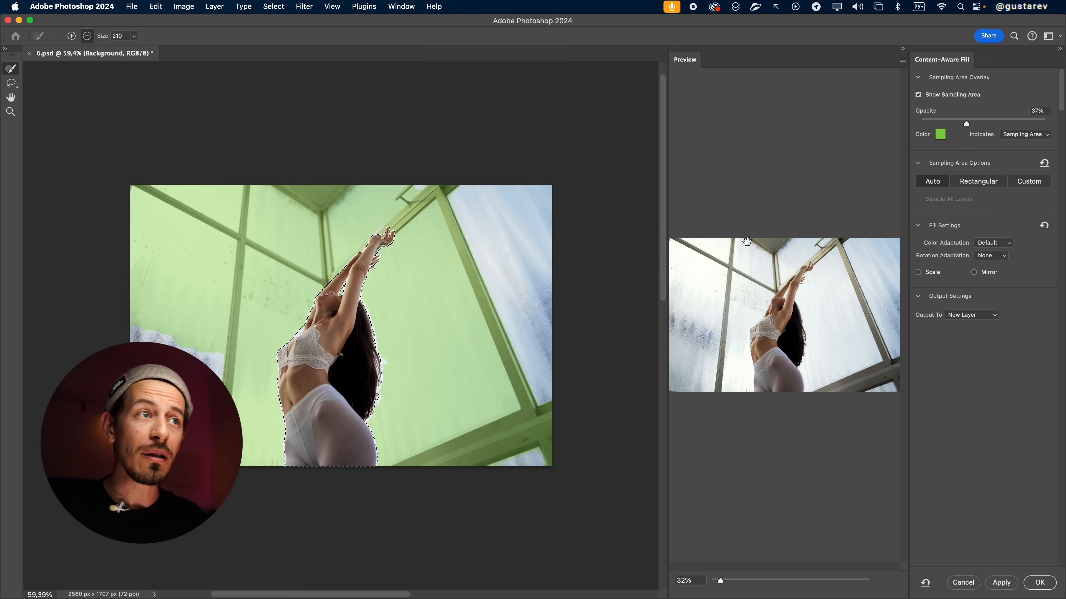
click(1037, 582)
key(super+d)
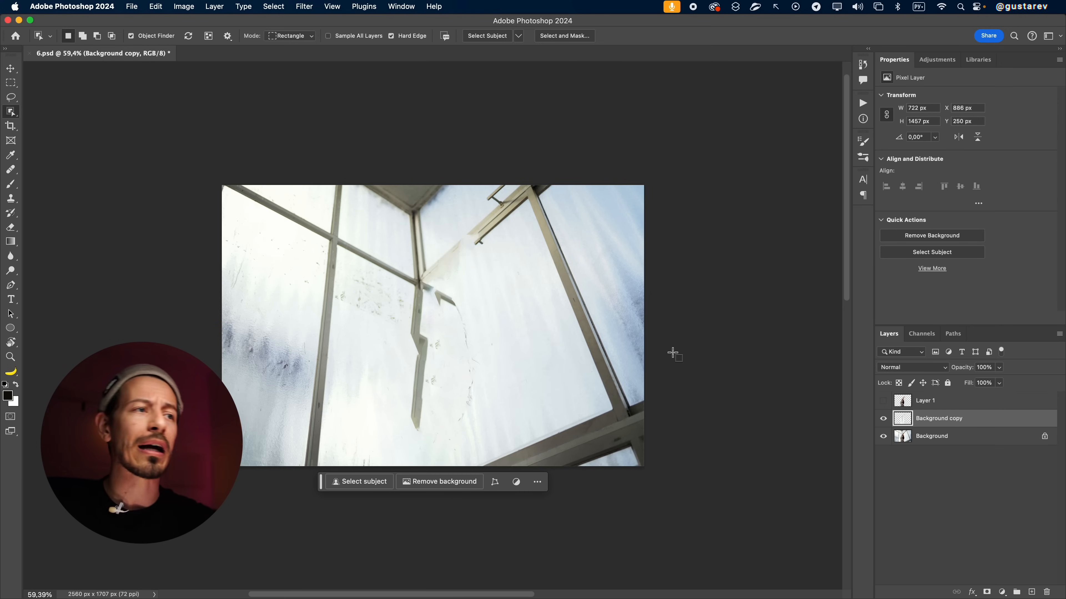
scroll(478, 360, up, 4)
click(935, 482)
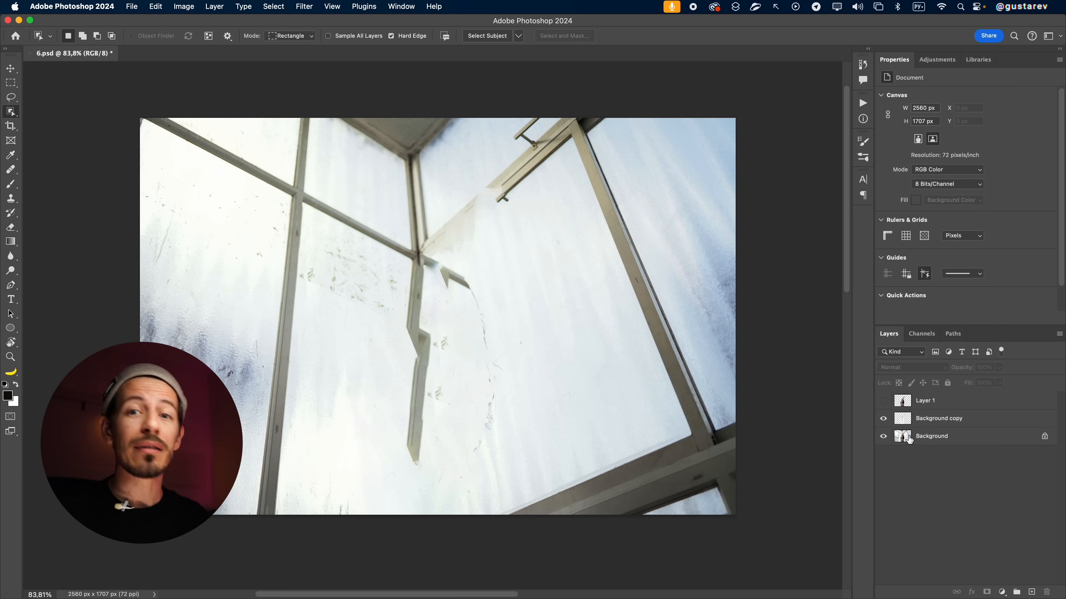
Step: Show Layer 1 again and start Puppet Warp on it with the mesh displayed
click(883, 401)
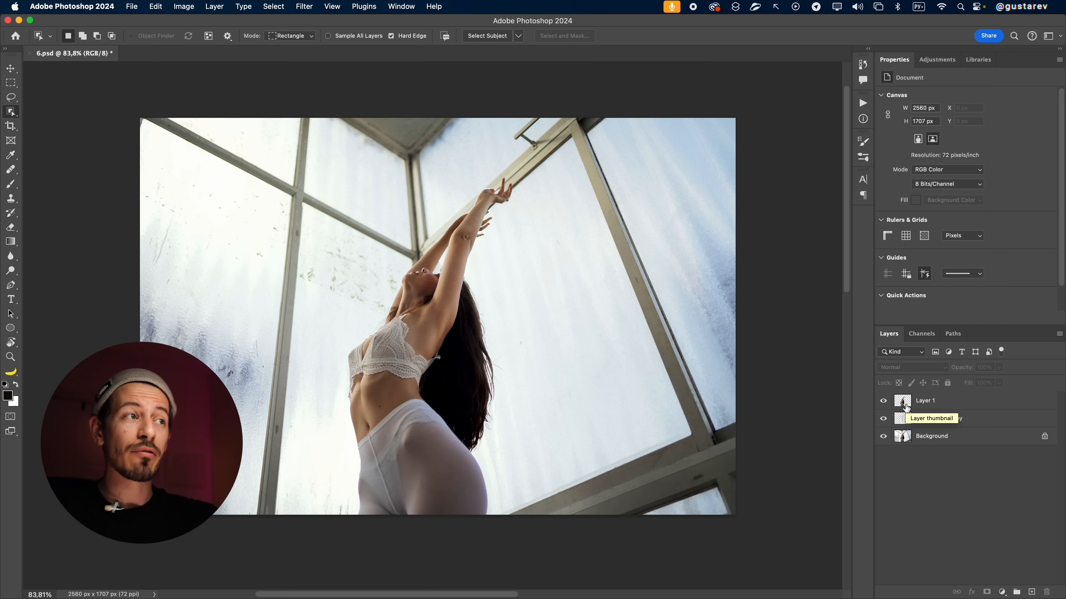
click(944, 405)
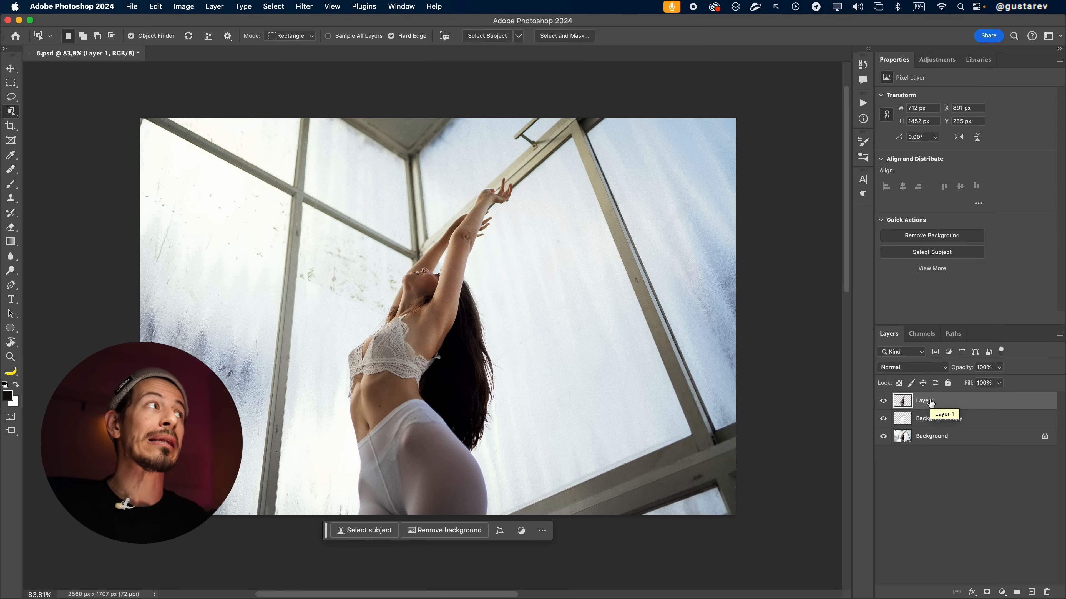
click(185, 5)
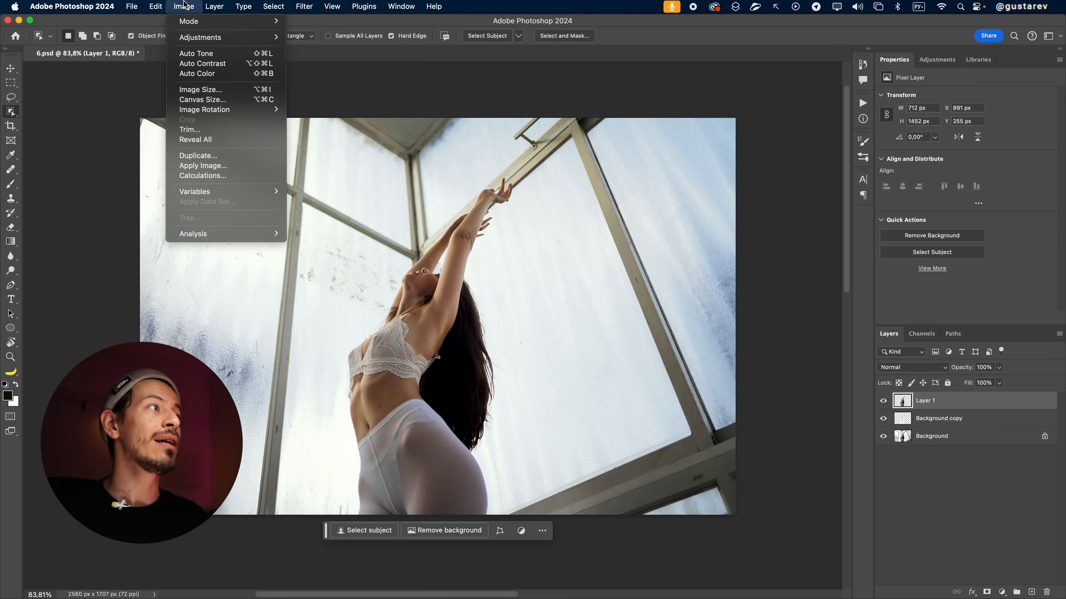
mouse_move(154, 11)
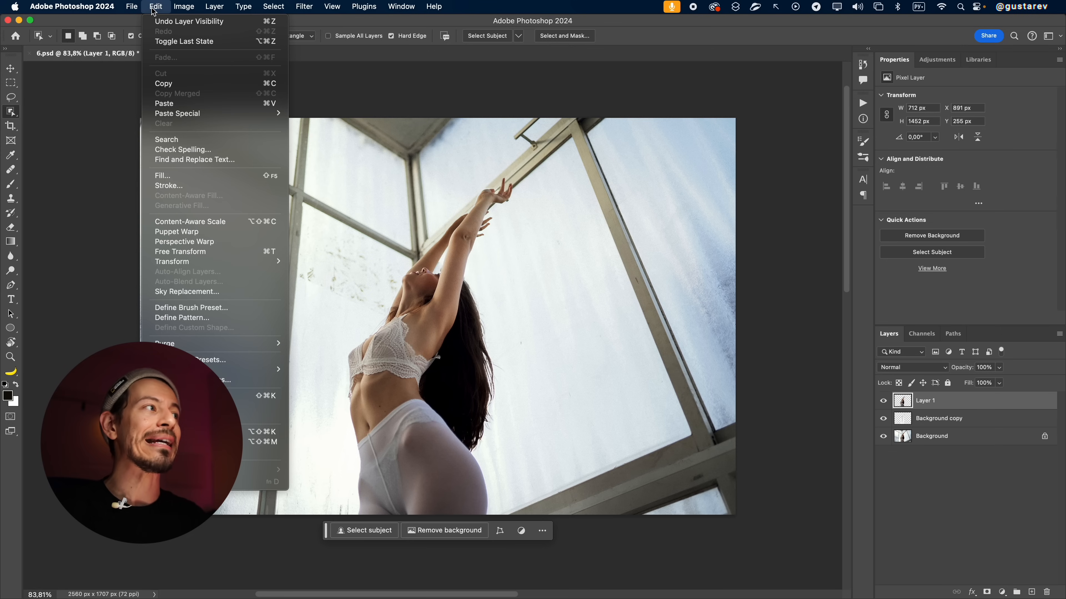
click(192, 231)
mouse_move(260, 45)
mouse_down()
mouse_move(303, 27)
mouse_move(256, 47)
mouse_up()
click(262, 36)
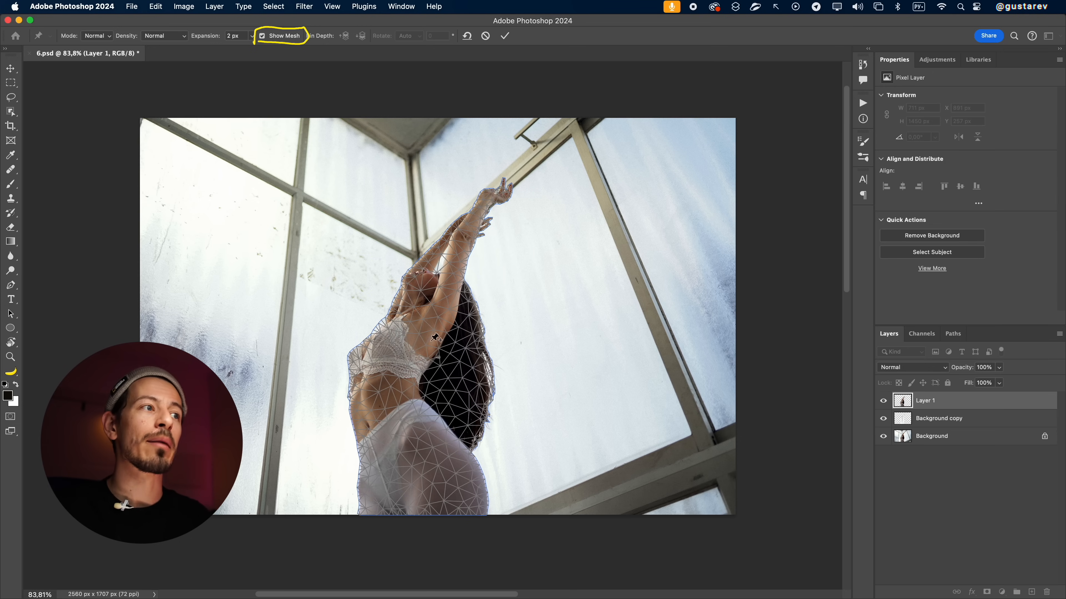
Step: Pin the hips and the raised hand, and slim the waist with pins on the back and belly
click(448, 495)
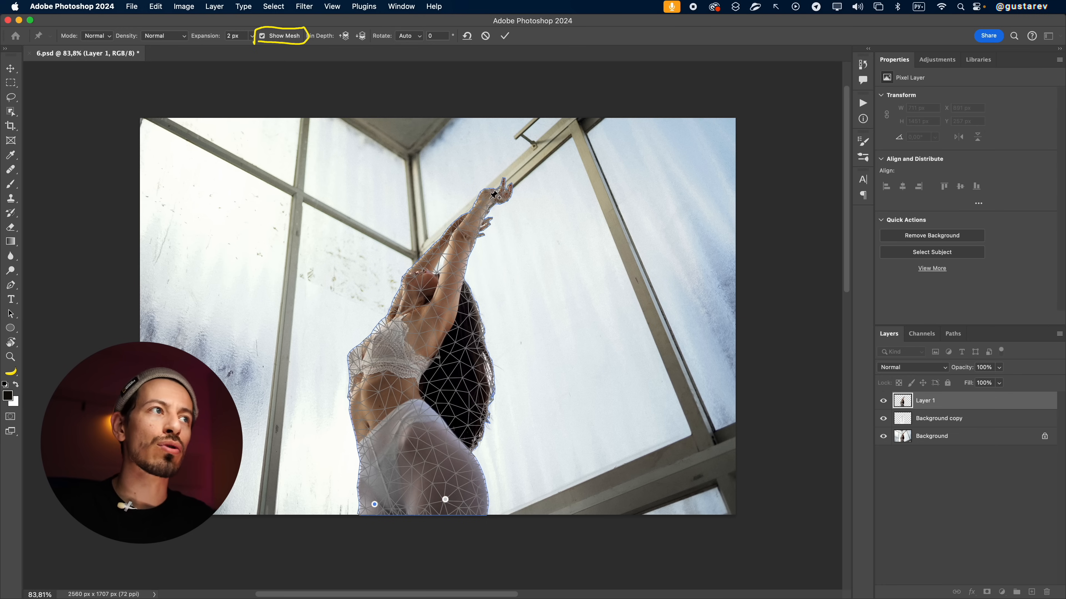
drag(492, 201, 508, 222)
drag(441, 386, 416, 384)
mouse_move(352, 391)
mouse_down()
mouse_move(356, 406)
mouse_move(355, 390)
mouse_up()
key(super+z)
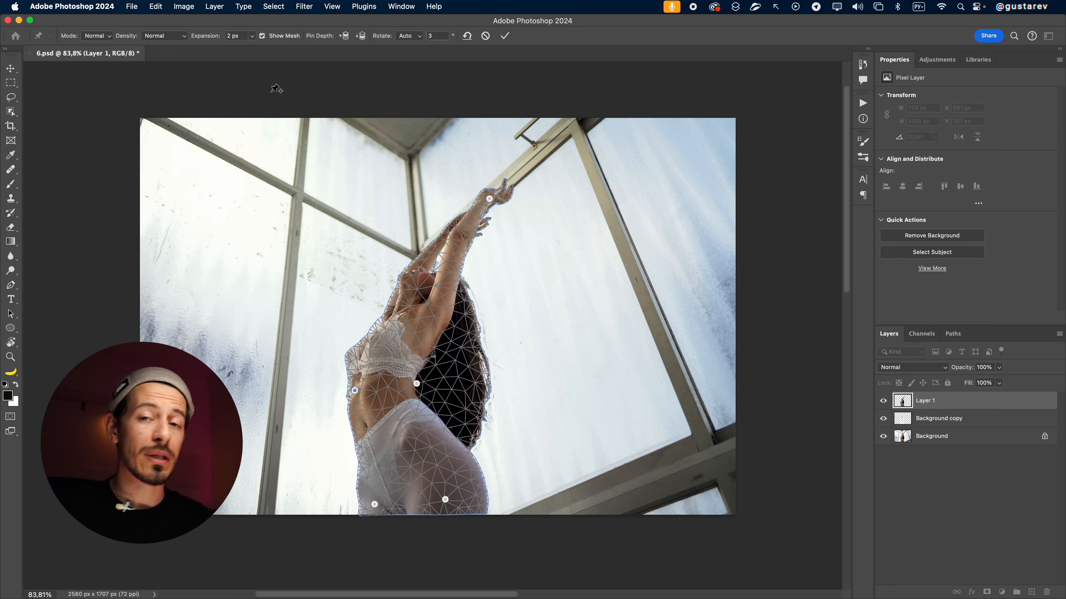
Step: Hide the mesh, refine the waist and stretch the raised arms slightly up and outward, and apply the warp
click(262, 36)
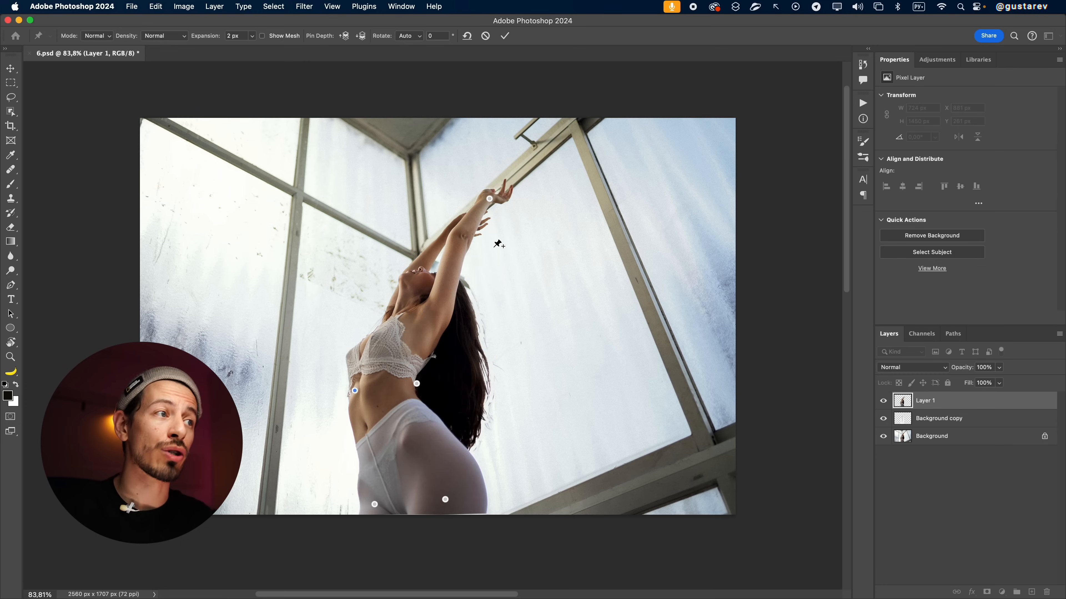
drag(490, 200, 500, 198)
drag(416, 384, 414, 384)
drag(356, 439, 358, 439)
drag(500, 198, 504, 194)
click(506, 40)
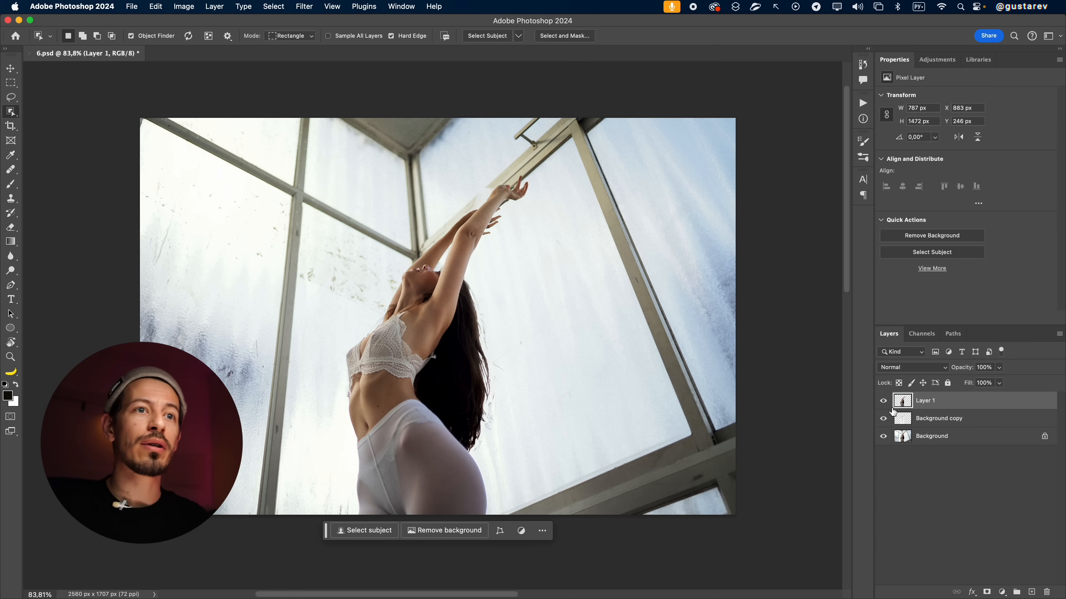
Step: Toggle the visibility of Layer 1 to review the reshaped figure over the background
click(884, 401)
click(884, 402)
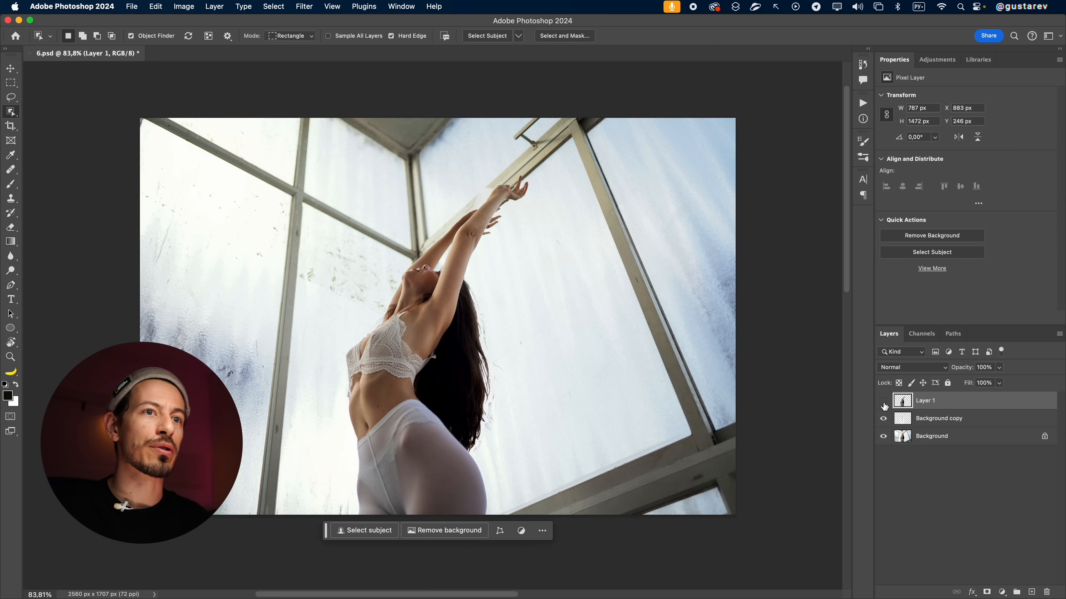
click(884, 403)
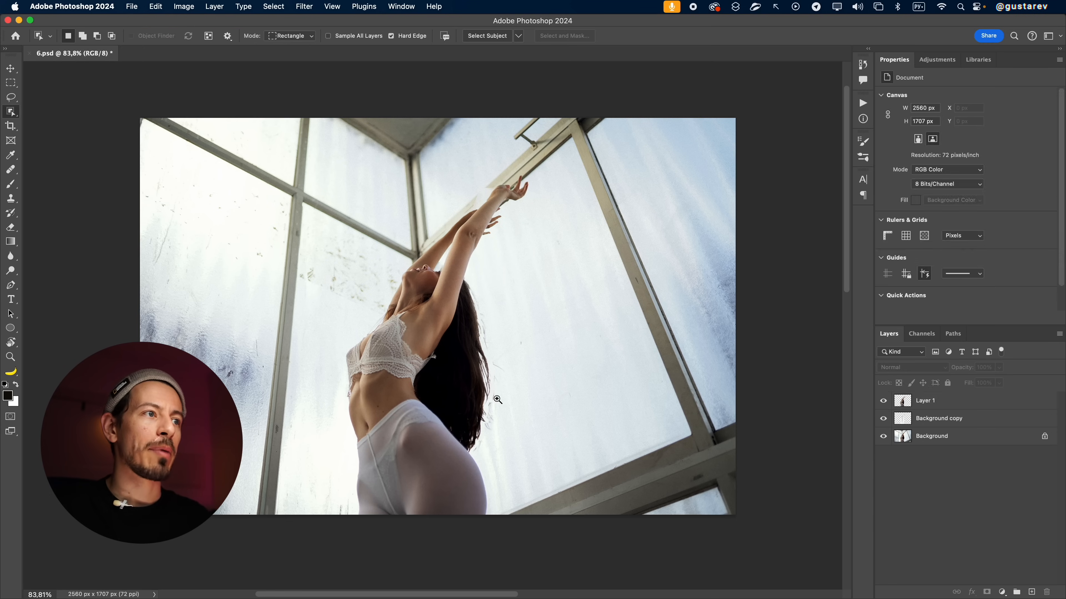
Step: Create a new empty layer above Layer 1 for cleaning up the cut-out's edges
mouse_move(497, 399)
mouse_down()
mouse_move(554, 424)
mouse_move(571, 352)
mouse_up()
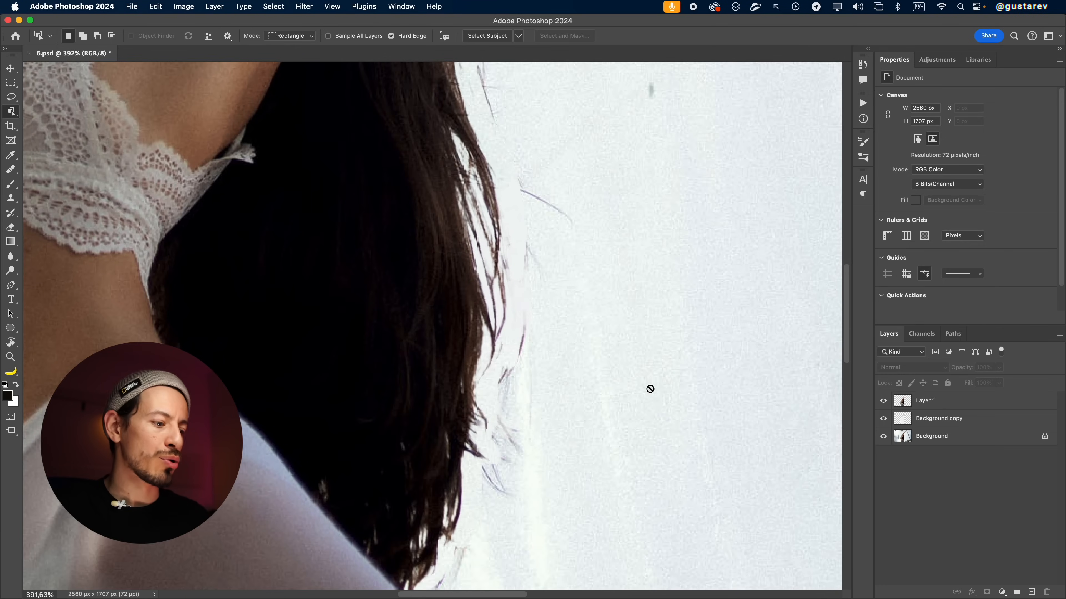
key(j)
click(918, 420)
click(918, 402)
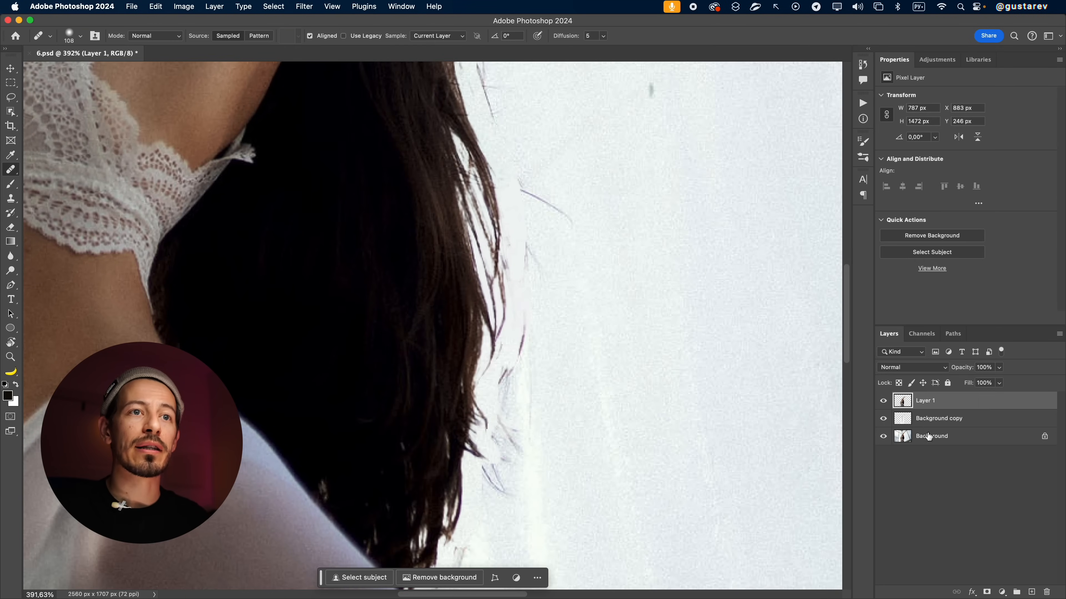
key(e)
key(shift+super+n)
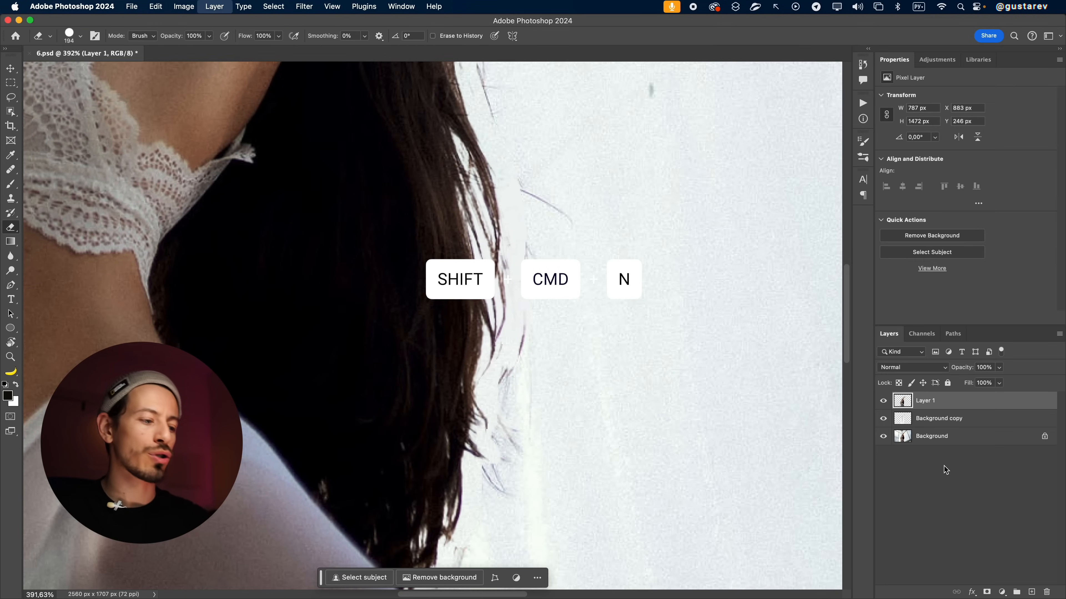
click(632, 339)
Step: Clean up the edges beside the hair and the window frame around the raised arms with the Remove tool, sampling all layers
click(11, 169)
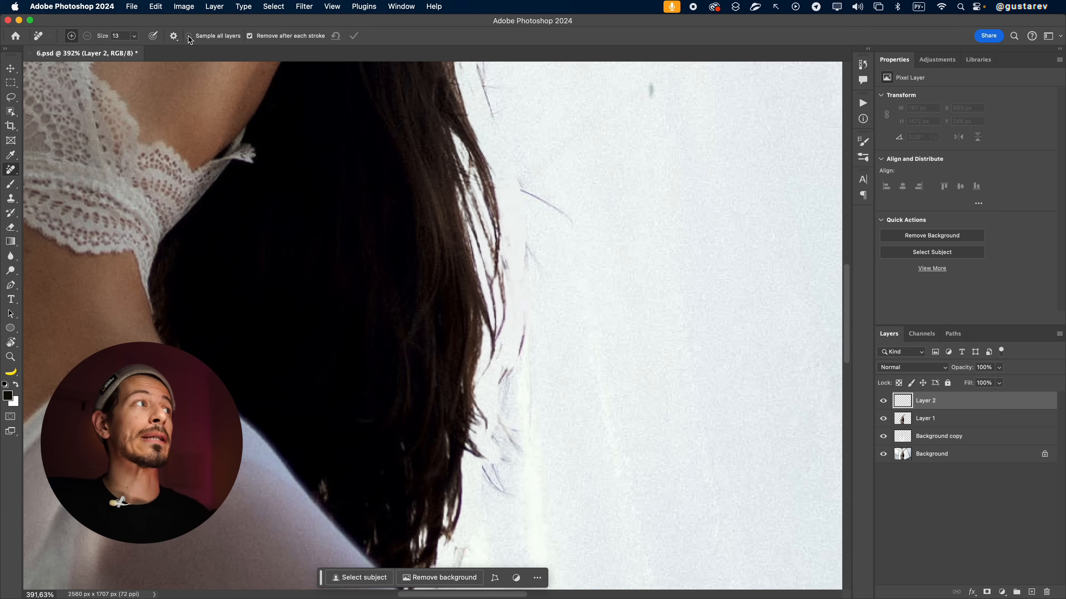
mouse_move(517, 179)
mouse_down()
mouse_move(574, 223)
mouse_move(526, 259)
mouse_move(501, 380)
mouse_up()
drag(516, 333, 546, 352)
drag(402, 353, 489, 277)
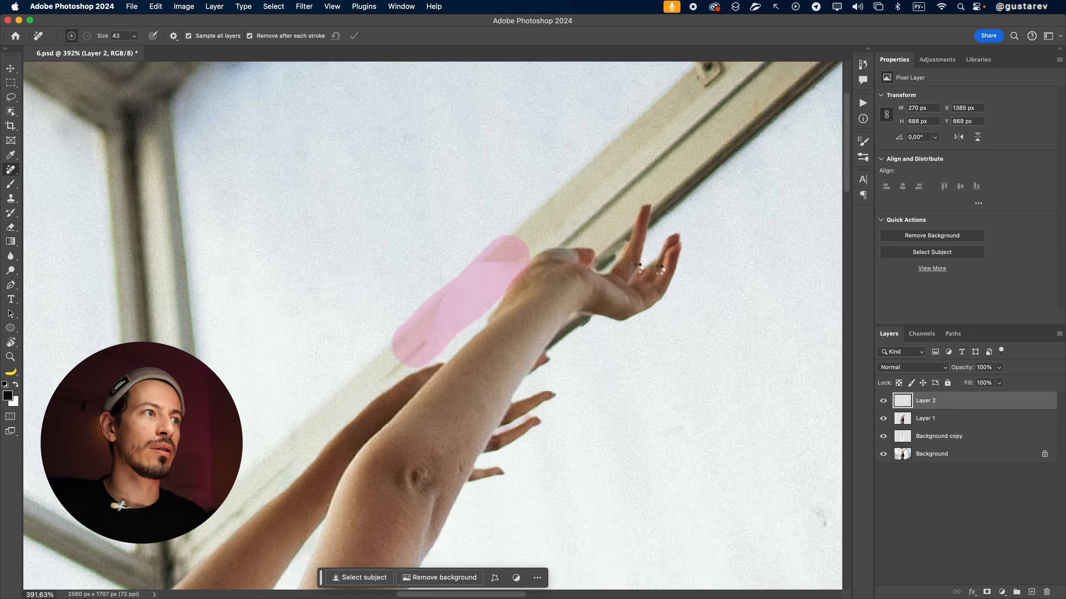
click(486, 280)
drag(619, 268, 614, 243)
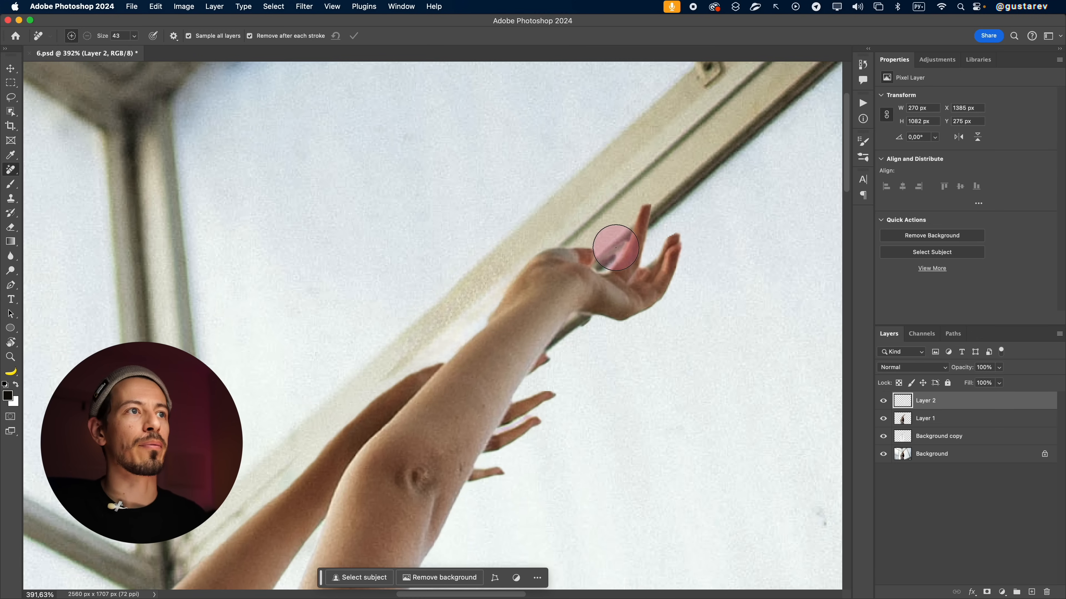
Step: Merge Layer 2, Layer 1 and Background copy into a single layer above the Background
click(927, 419)
shift+click(934, 406)
key(e)
key(super+e)
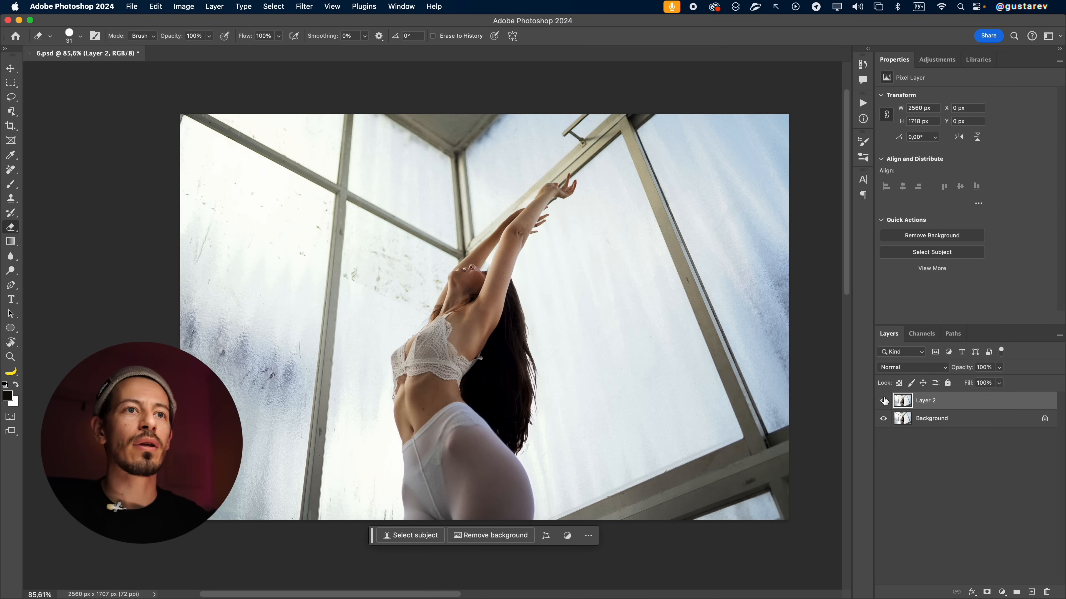
Step: Toggle the visibility of the merged Layer 2 to compare the reshaped figure with the original photo
click(883, 401)
click(883, 401)
click(883, 401)
click(883, 401)
click(883, 401)
click(883, 402)
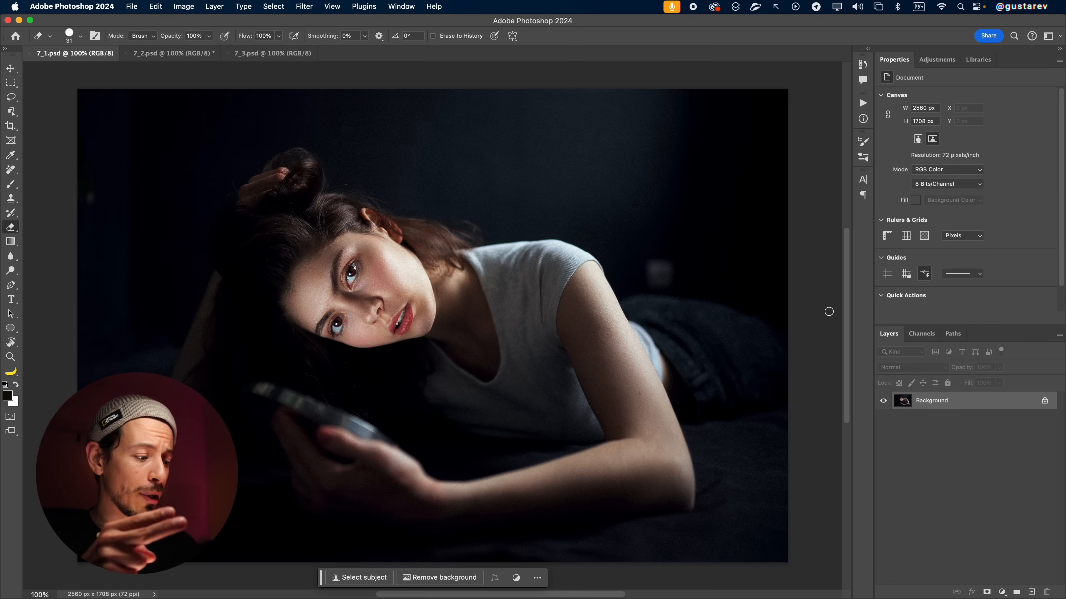
Step: Switch repeatedly between 7_1.psd, 7_2.psd and 7_3.psd to compare the color tones of the series
click(158, 55)
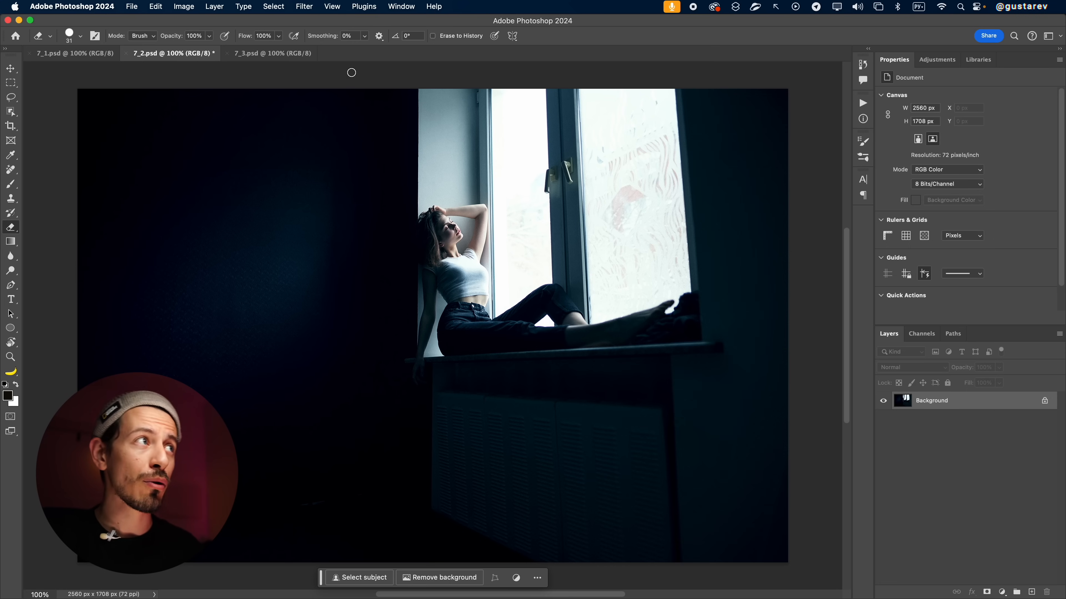
click(295, 58)
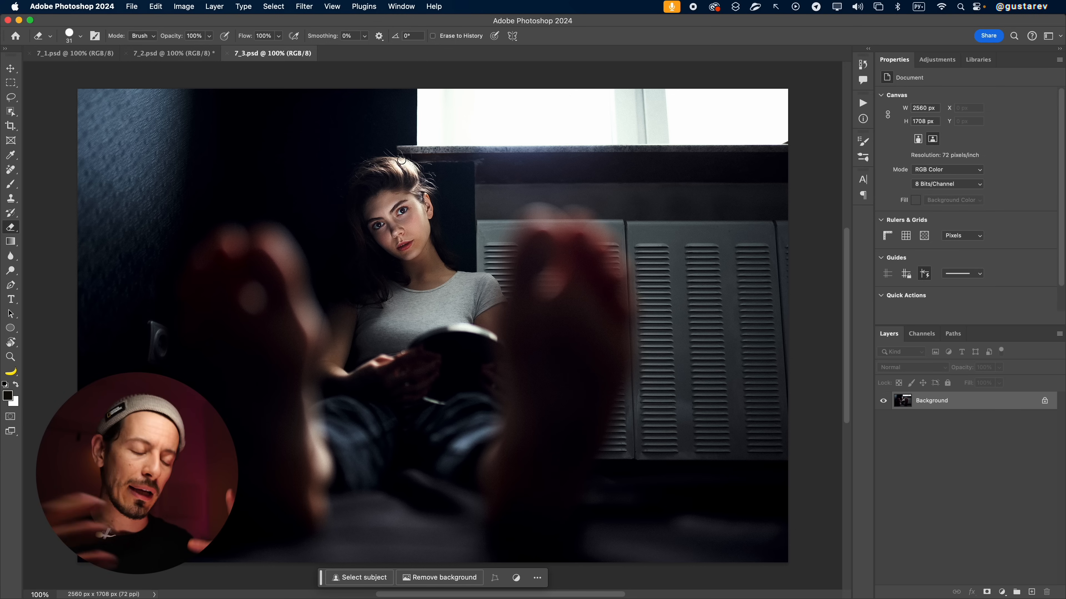
key(ctrl+Tab)
key(ctrl+Tab)
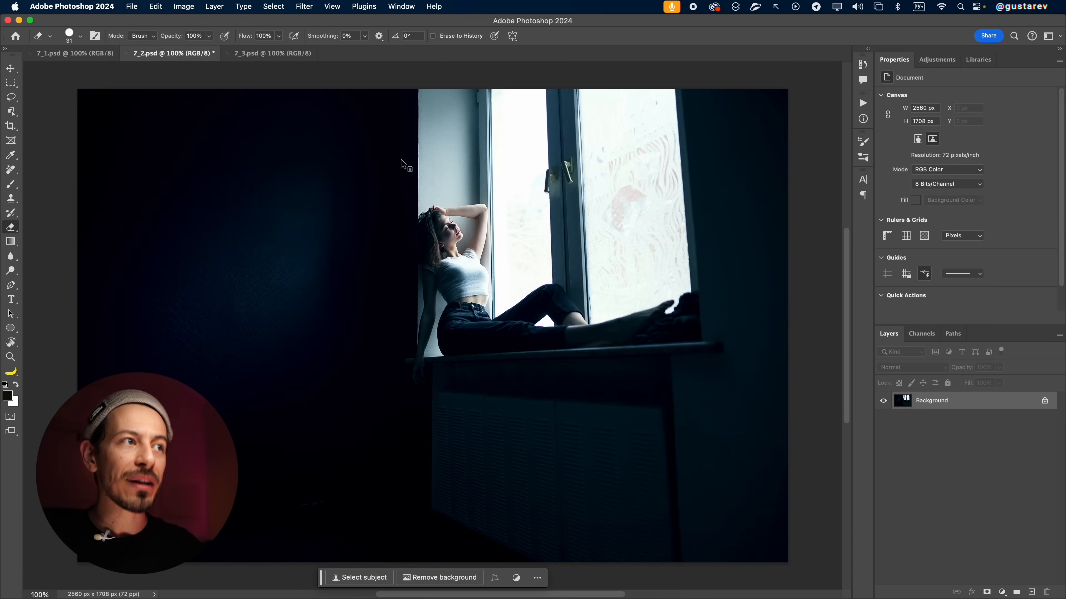
key(ctrl+shift+Tab)
key(ctrl+Tab)
key(ctrl+Tab)
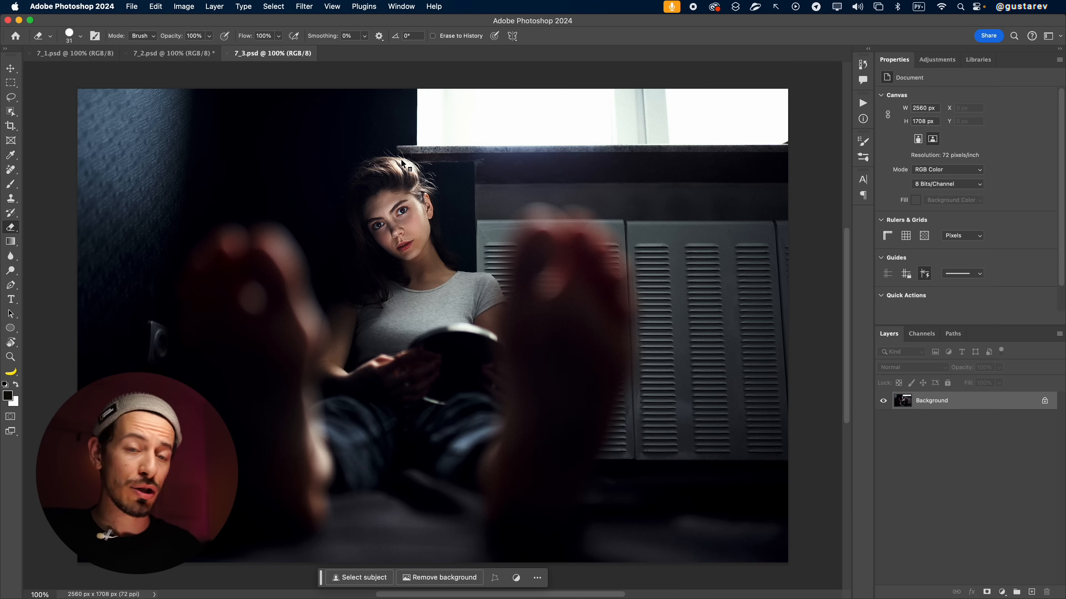
key(ctrl+Tab)
key(ctrl+Tab)
key(ctrl+Tab)
key(ctrl+Tab)
key(ctrl+Tab)
key(ctrl+Tab)
key(ctrl+Tab)
key(ctrl+Tab)
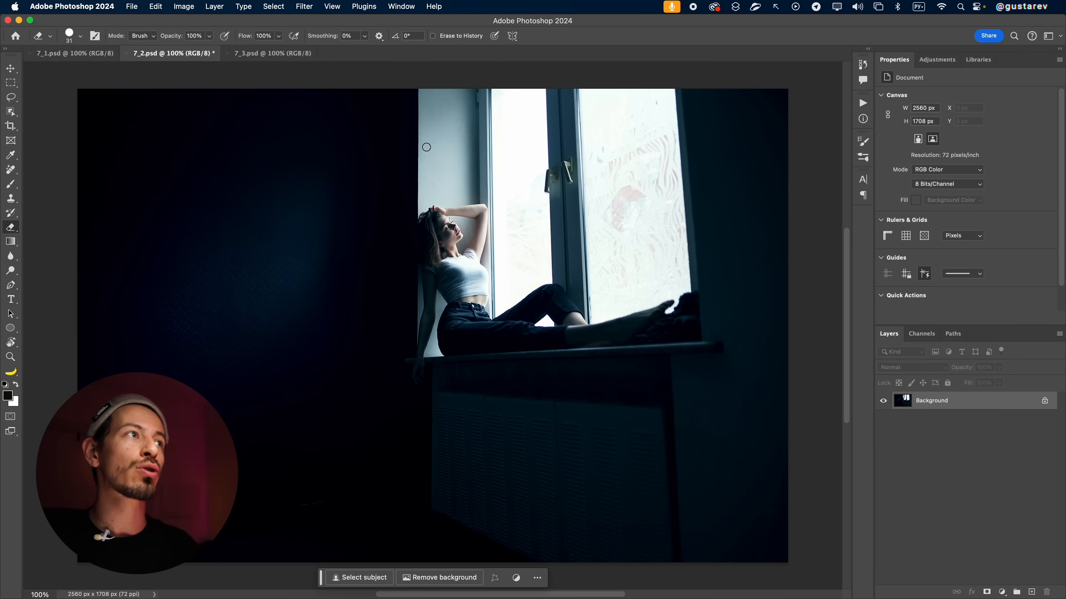
Step: Tile 7_2.psd and 7_3.psd side by side and bring the model into view in both images
click(402, 6)
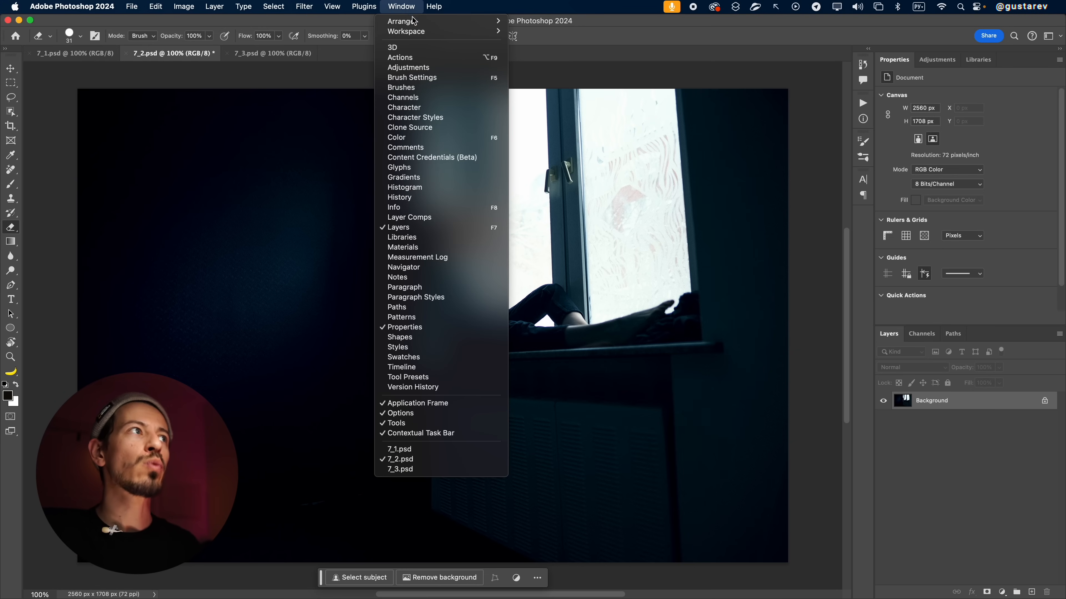
mouse_move(414, 20)
click(551, 55)
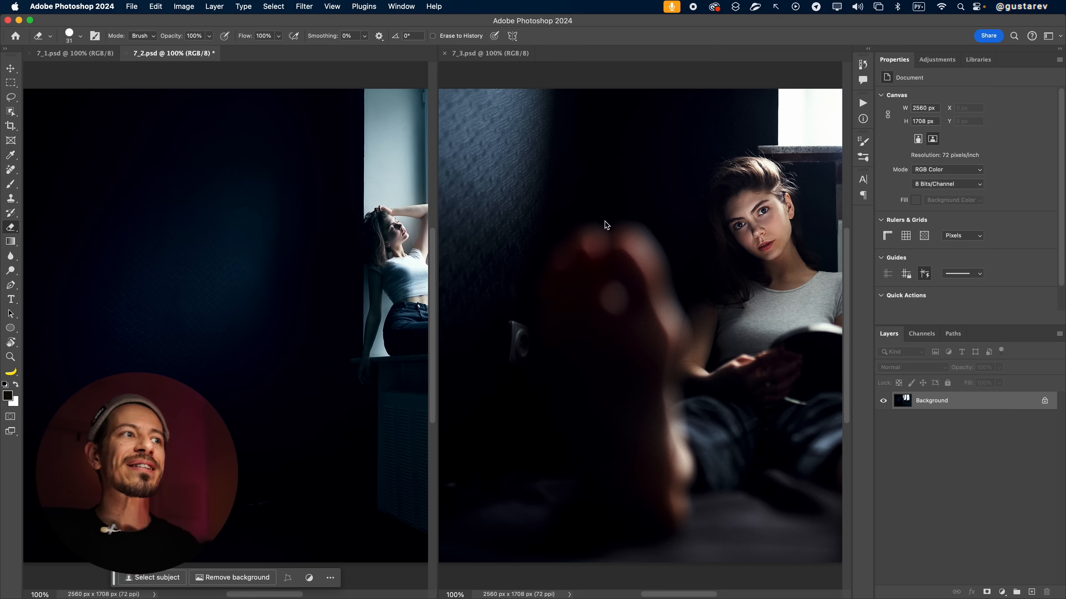
drag(333, 233, 161, 214)
click(685, 270)
drag(722, 275, 638, 263)
mouse_move(315, 212)
mouse_down()
mouse_move(311, 258)
mouse_move(301, 219)
mouse_up()
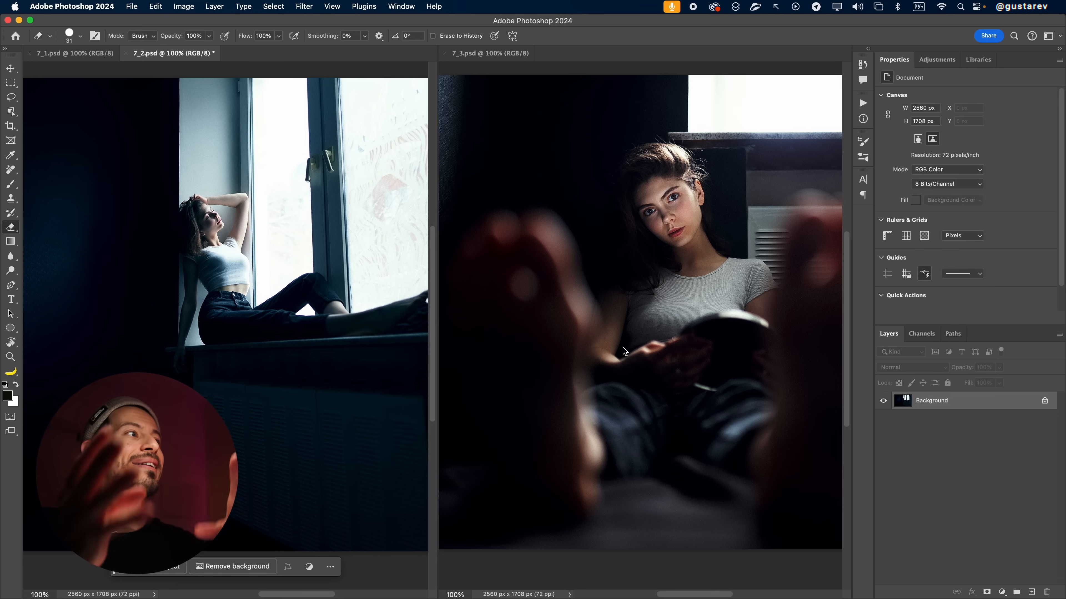
Step: Add a Color Balance layer to 7_2.psd, shift the shadows toward red, and set highlights to +6 red and -7 blue
click(1002, 592)
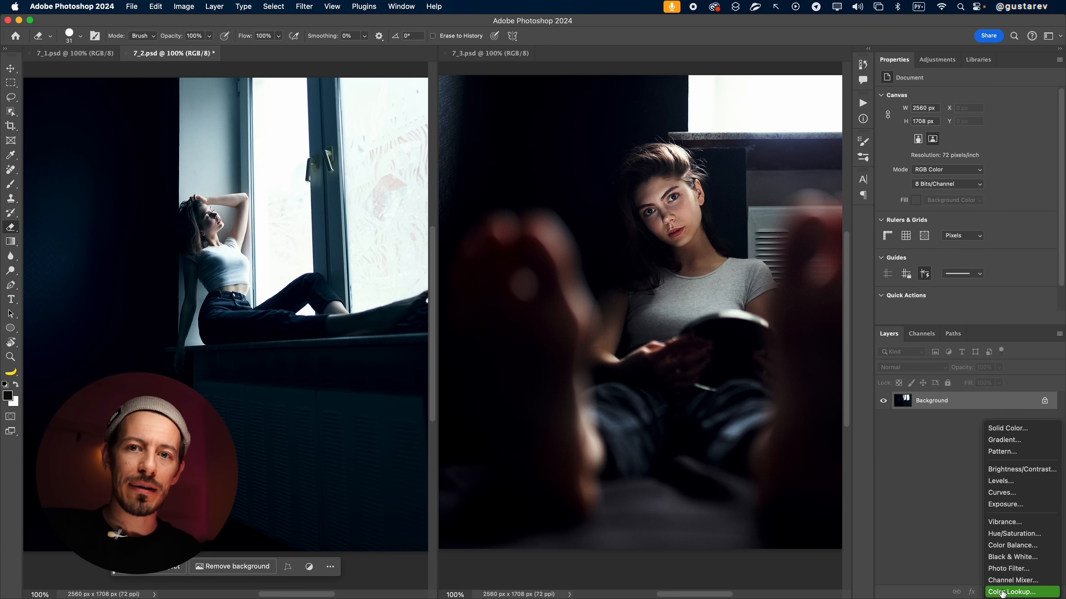
click(959, 460)
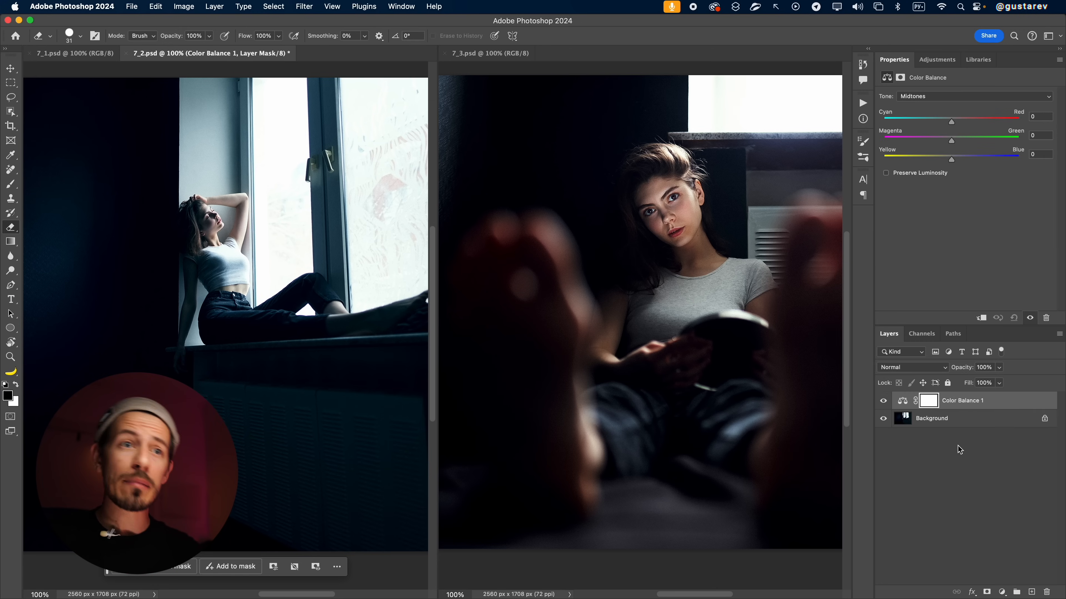
click(921, 97)
click(925, 82)
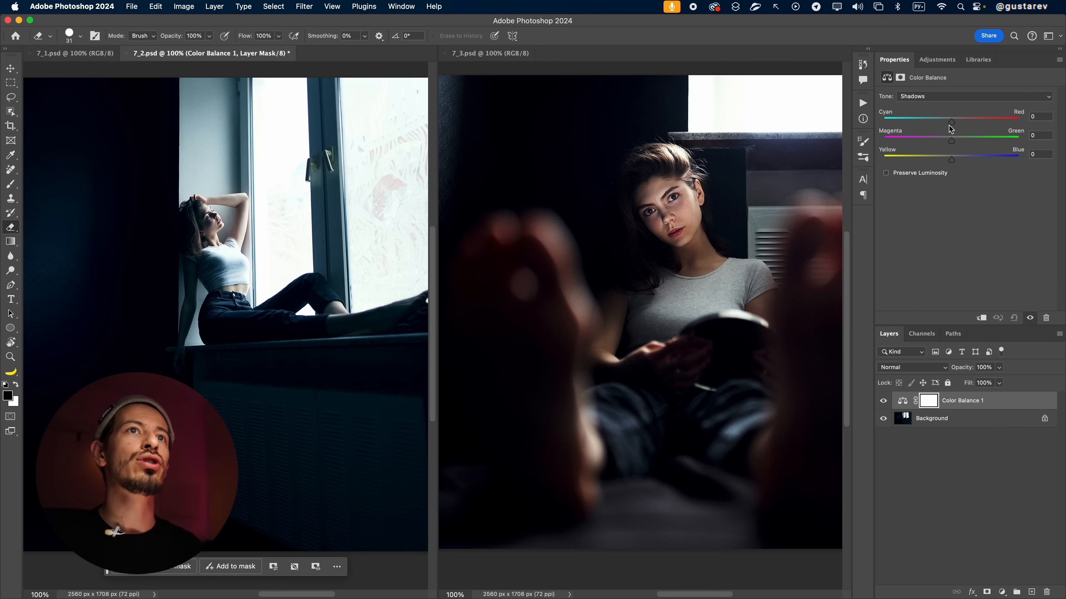
drag(952, 125, 966, 125)
mouse_move(951, 163)
mouse_down()
mouse_move(929, 162)
mouse_move(956, 162)
mouse_move(941, 162)
mouse_move(947, 143)
mouse_up()
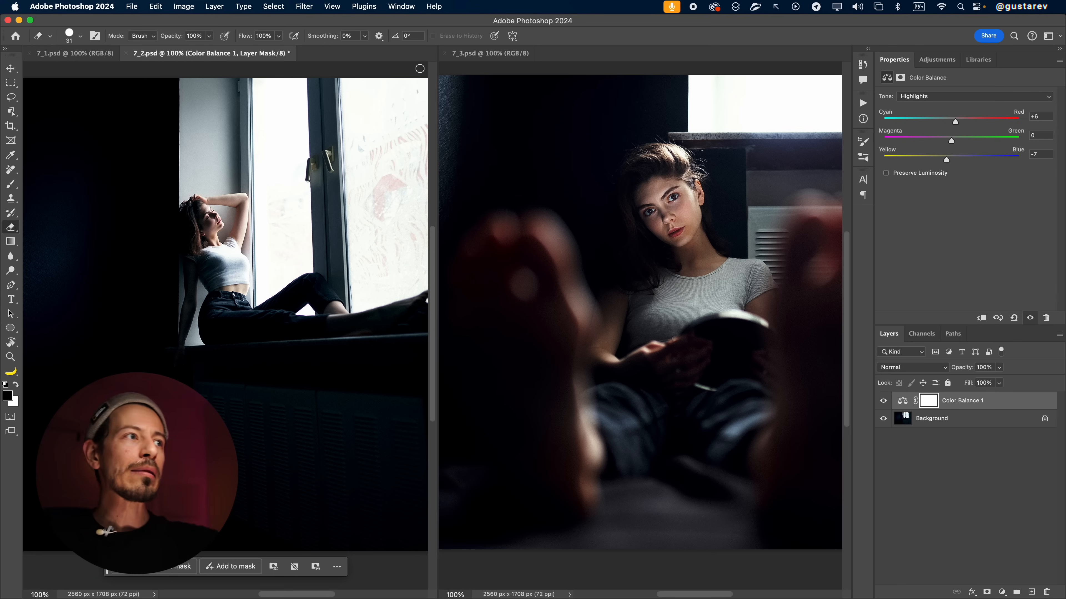
Step: Show 7_2.psd alone in full screen mode with the menu bar to view the color correction
click(398, 6)
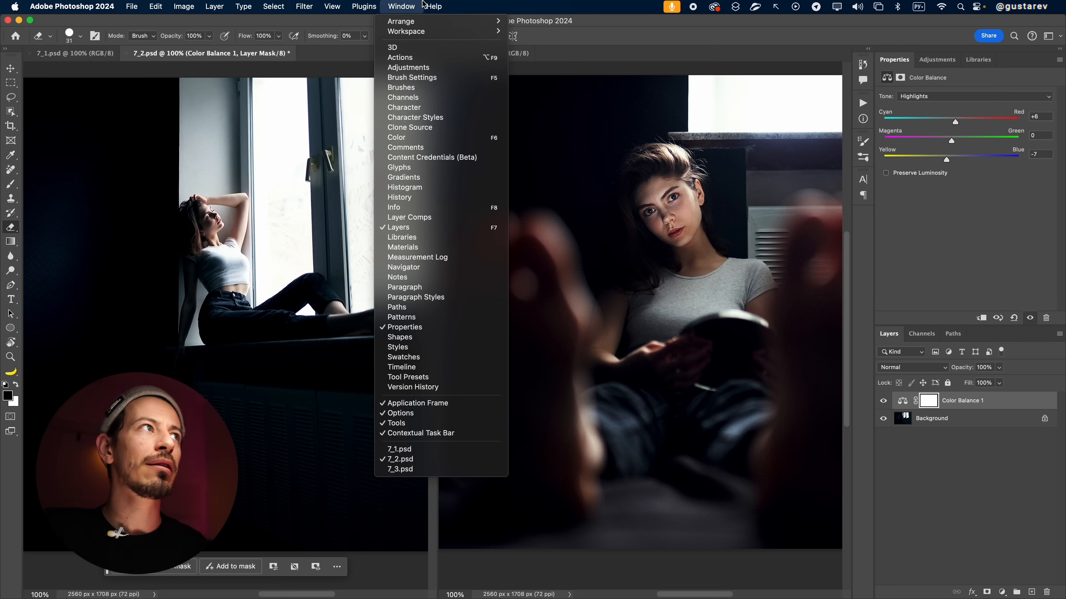
click(399, 6)
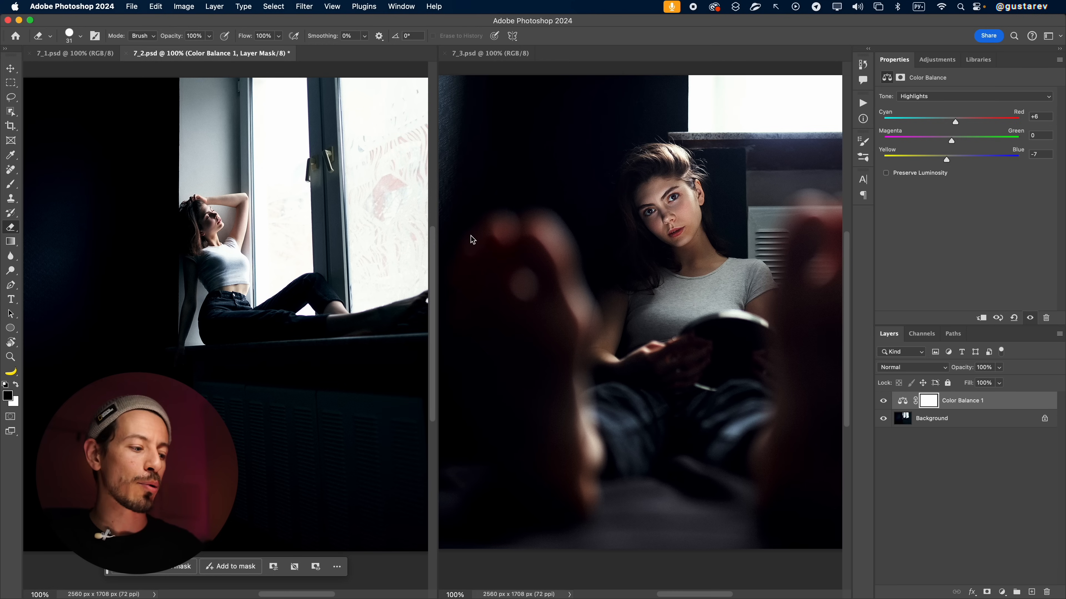
key(f)
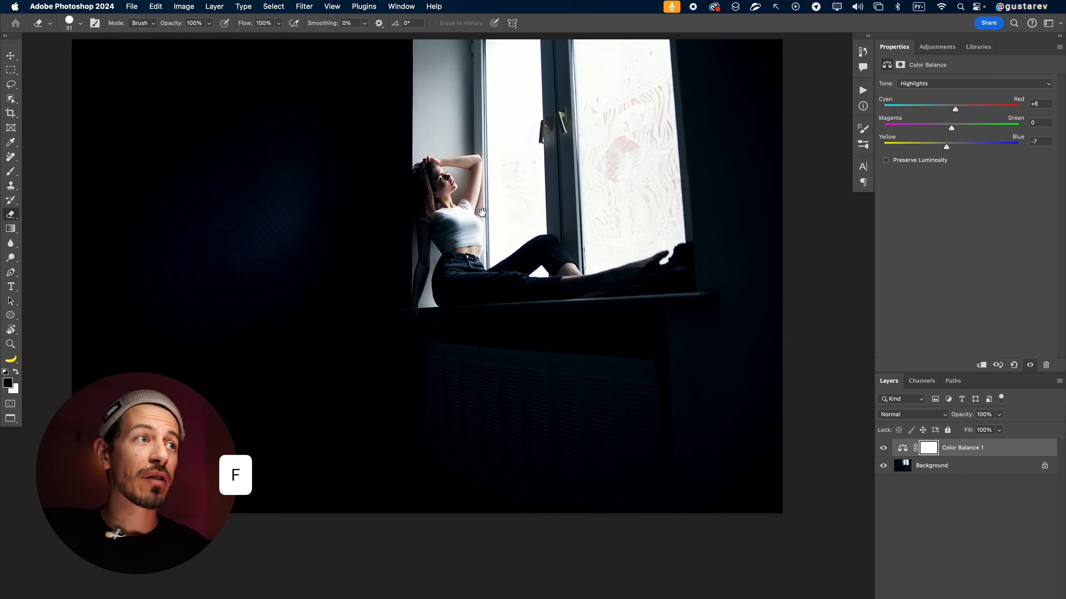
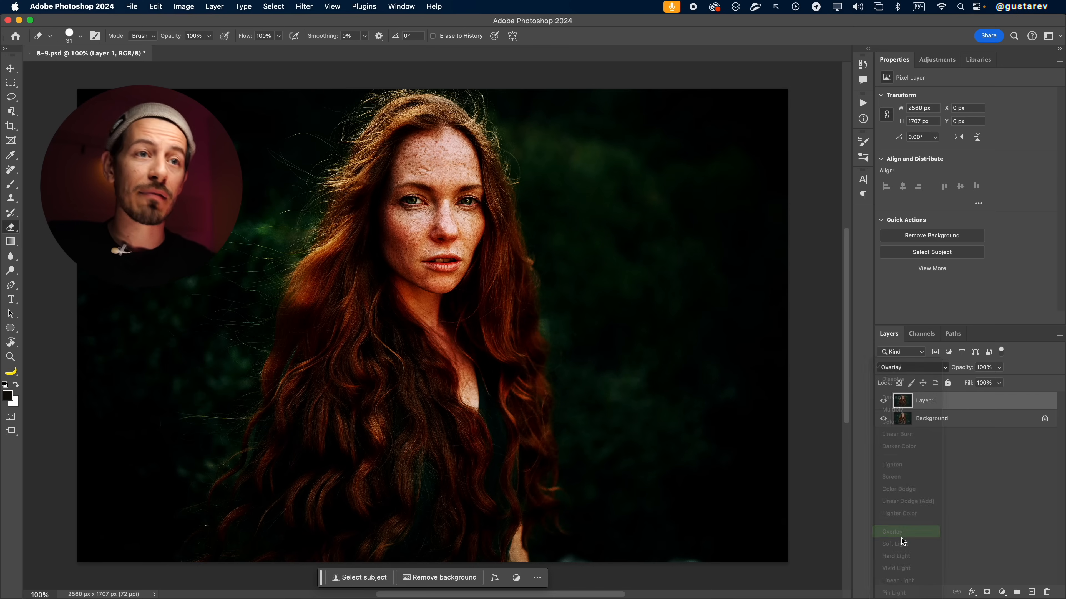
Step: Set Layer 1 to Overlay and limit it with Blend If, placing the underlying layer's dark slider at 135 / 231
click(893, 531)
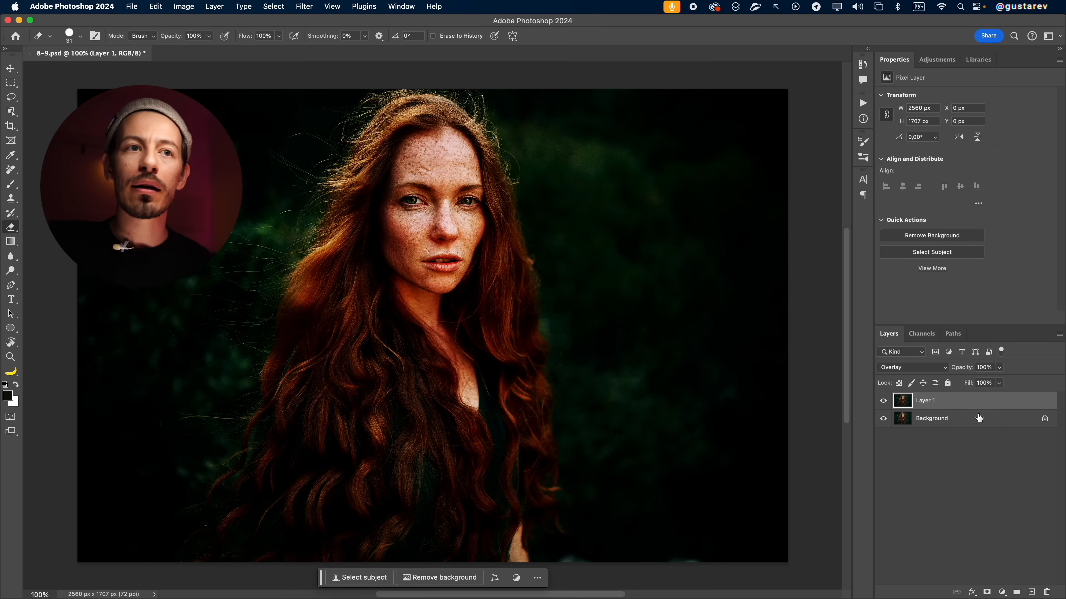
double_click(963, 403)
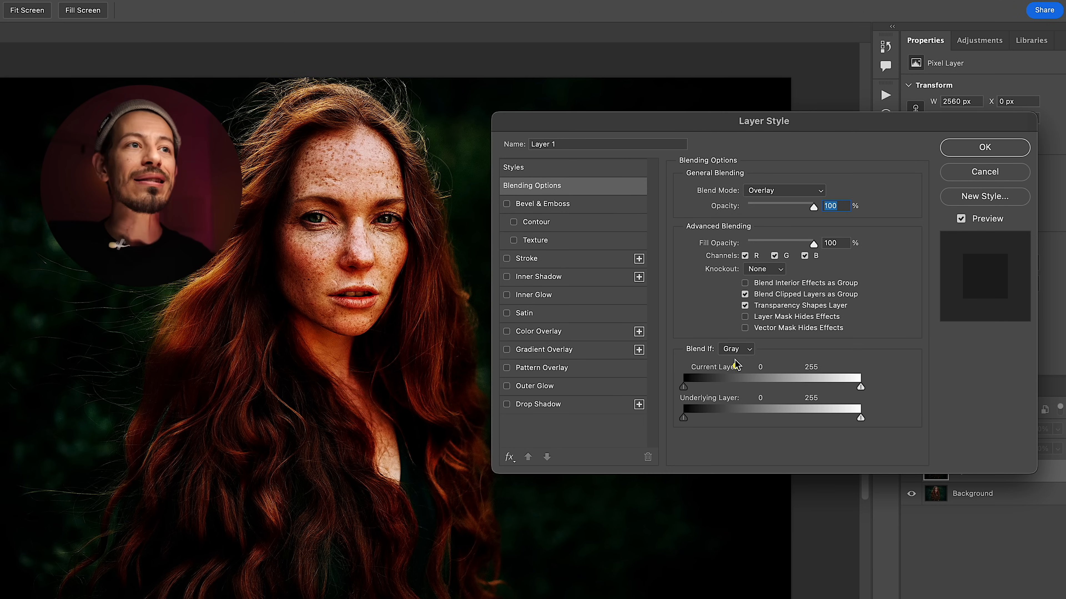
mouse_move(669, 343)
mouse_down()
mouse_move(672, 416)
mouse_move(684, 433)
mouse_move(927, 426)
mouse_move(926, 340)
mouse_move(671, 343)
mouse_up()
mouse_move(678, 412)
mouse_down()
mouse_move(687, 424)
mouse_move(684, 411)
mouse_move(776, 425)
mouse_up()
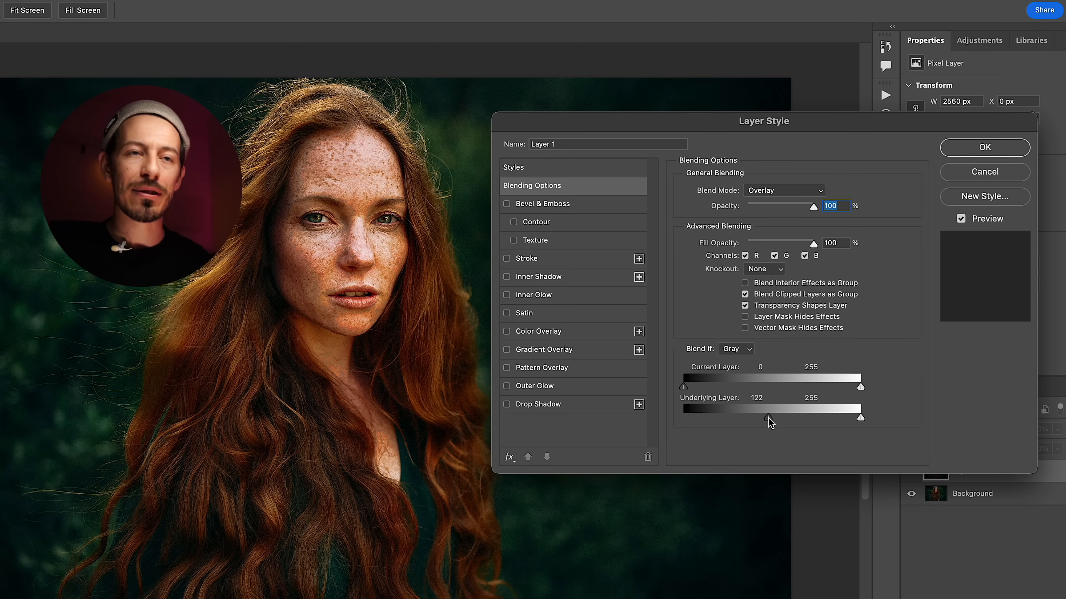
drag(772, 411, 777, 417)
key(alt)
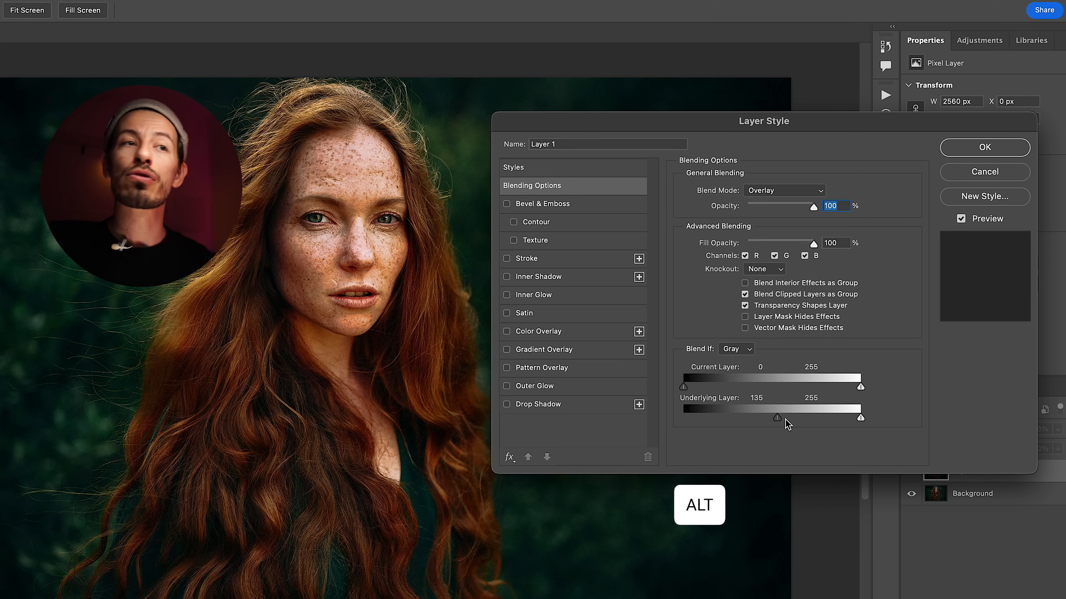
drag(785, 419, 844, 424)
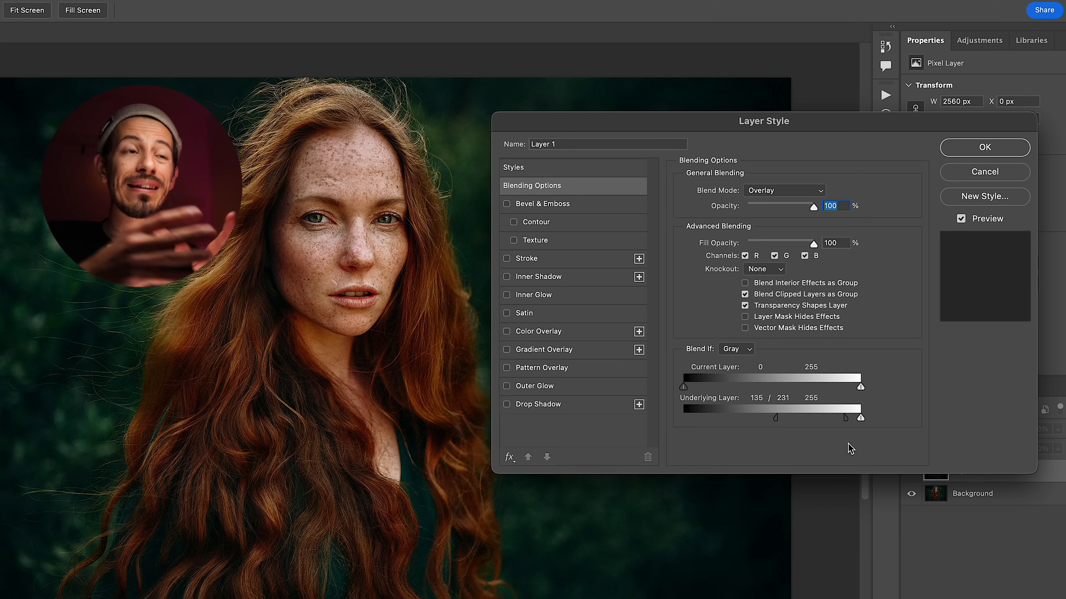
key(Return)
Step: Toggle the visibility of Layer 1 and inspect the contrast effect on the face up close
click(911, 471)
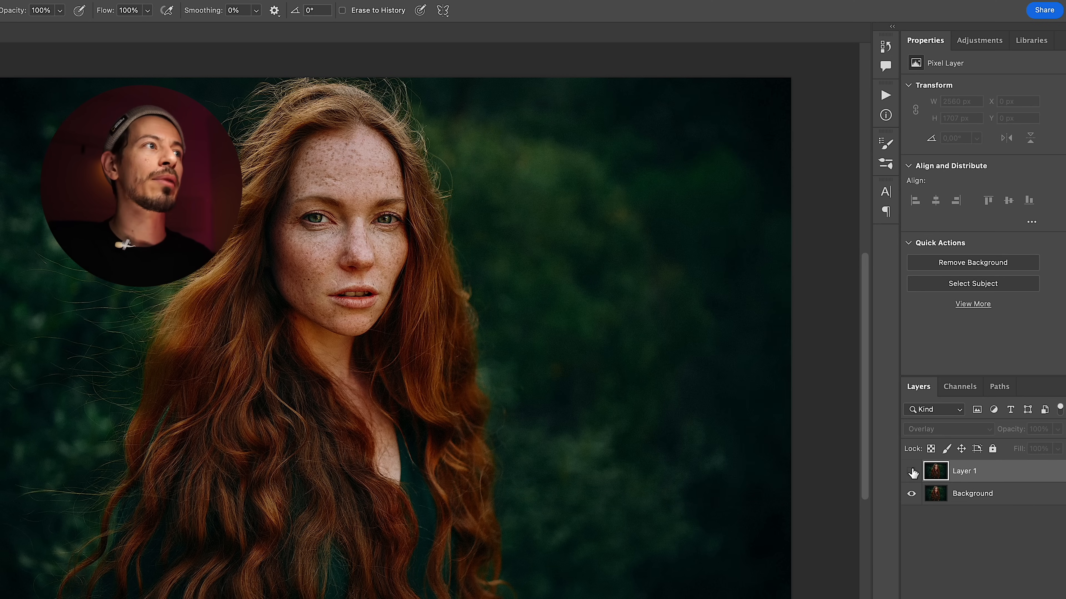
click(911, 471)
click(911, 471)
click(911, 471)
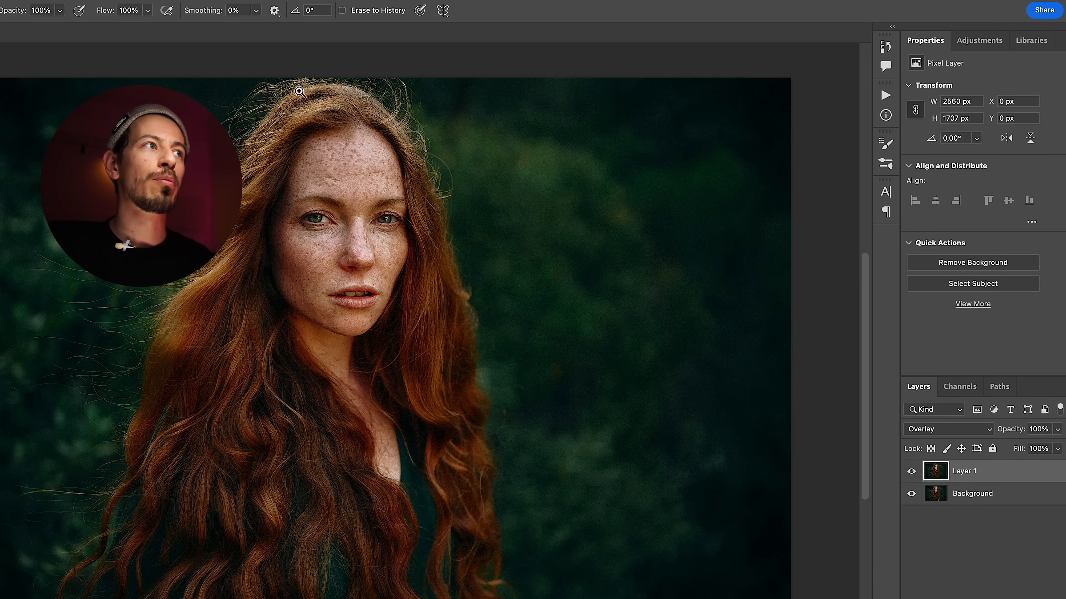
drag(332, 152, 400, 190)
alt+click(400, 191)
click(911, 471)
click(911, 471)
Step: Raise the lower dark threshold of Layer 1's underlying-layer Blend If range and reduce the layer's opacity to 50%
mouse_move(348, 122)
mouse_down()
mouse_move(292, 140)
mouse_move(374, 273)
mouse_up()
double_click(1031, 472)
drag(775, 418, 808, 424)
key(Return)
click(911, 470)
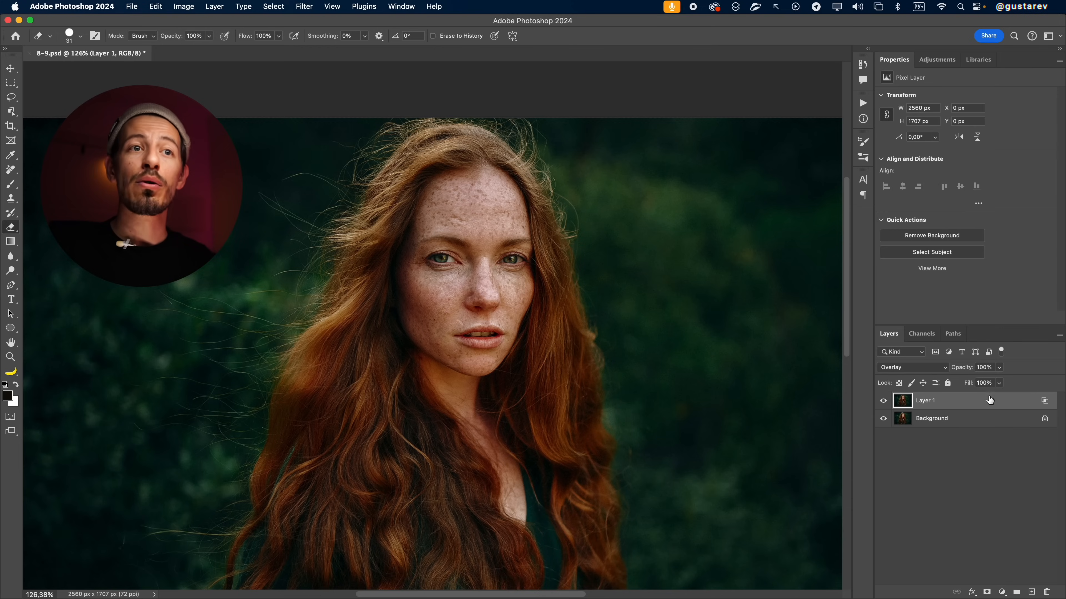
mouse_move(1001, 368)
mouse_down()
mouse_move(972, 373)
mouse_move(998, 374)
mouse_up()
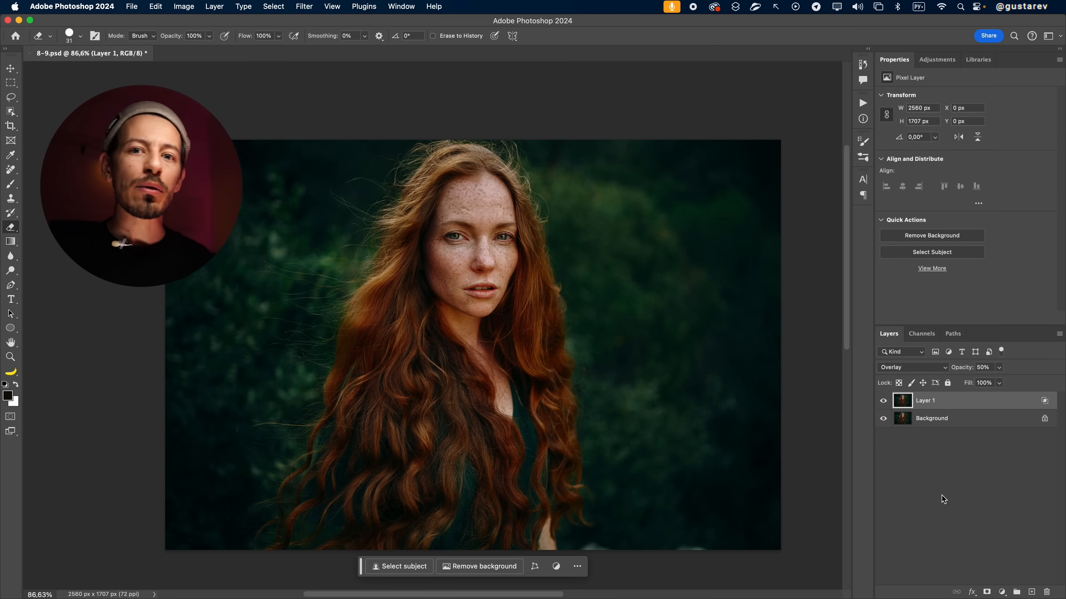
Step: Add a Curves adjustment layer above Layer 1 and, using the clipping preview, set its black point input to 7 and white point input to 228
click(1002, 592)
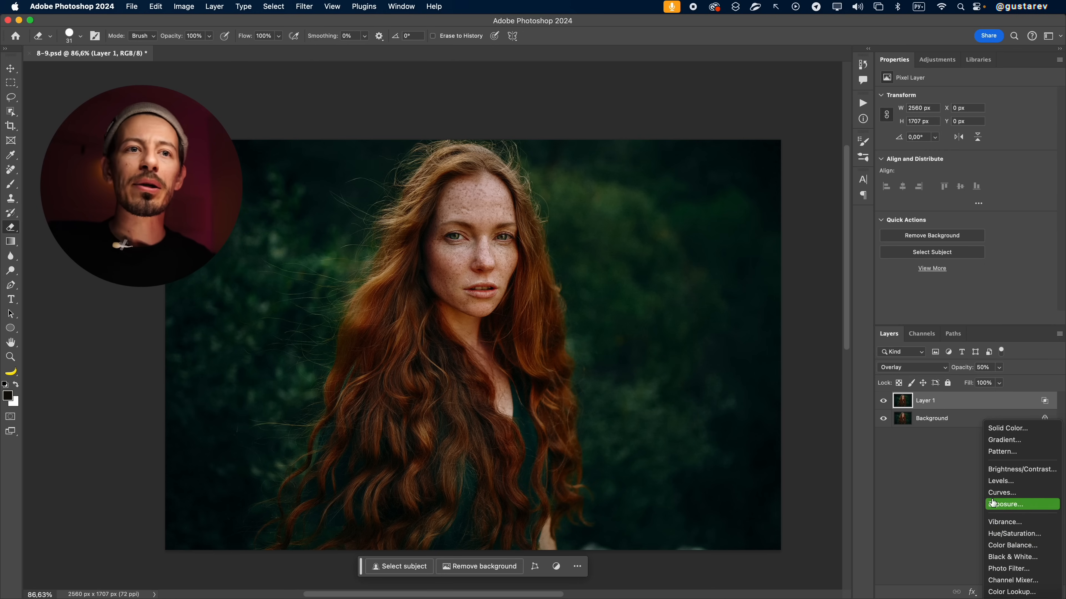
click(1005, 492)
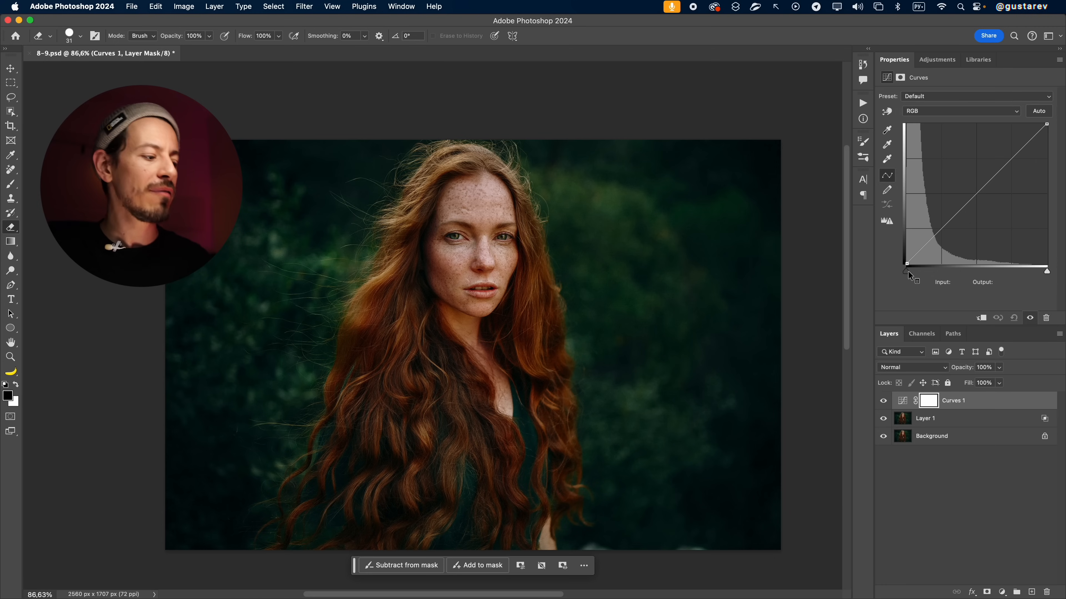
mouse_move(904, 261)
mouse_down()
mouse_move(914, 280)
mouse_move(898, 265)
mouse_up()
mouse_move(1041, 264)
mouse_down()
mouse_move(1044, 281)
mouse_move(1036, 261)
mouse_up()
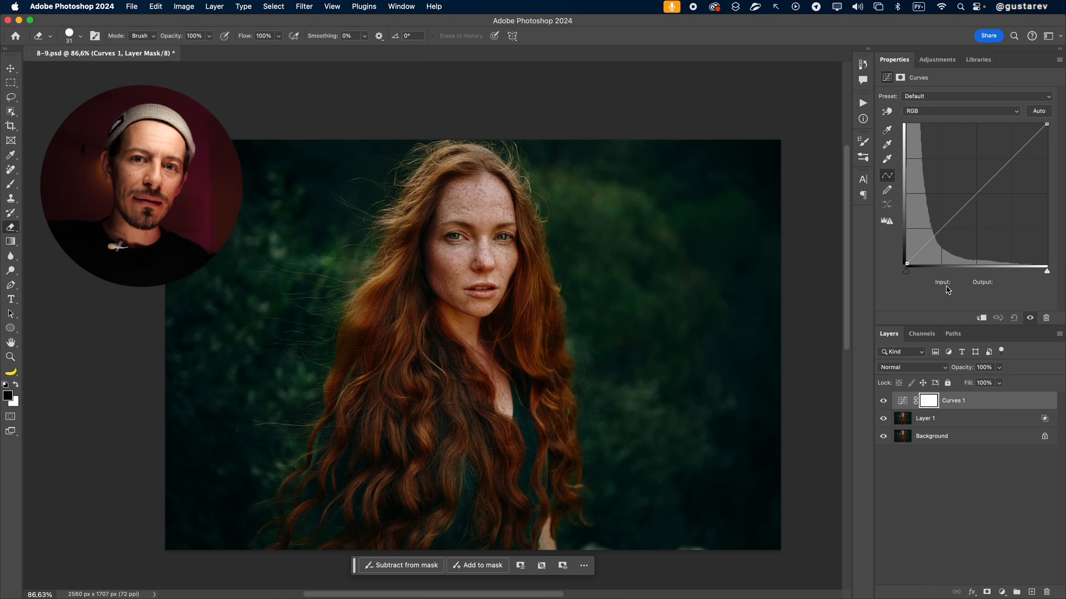
key(alt)
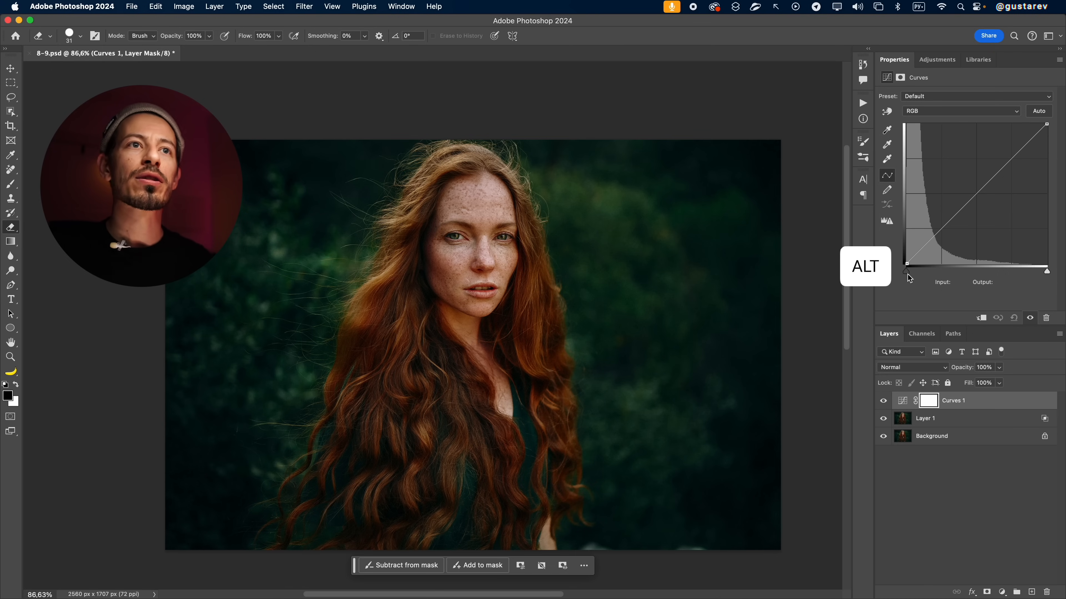
drag(906, 274, 913, 276)
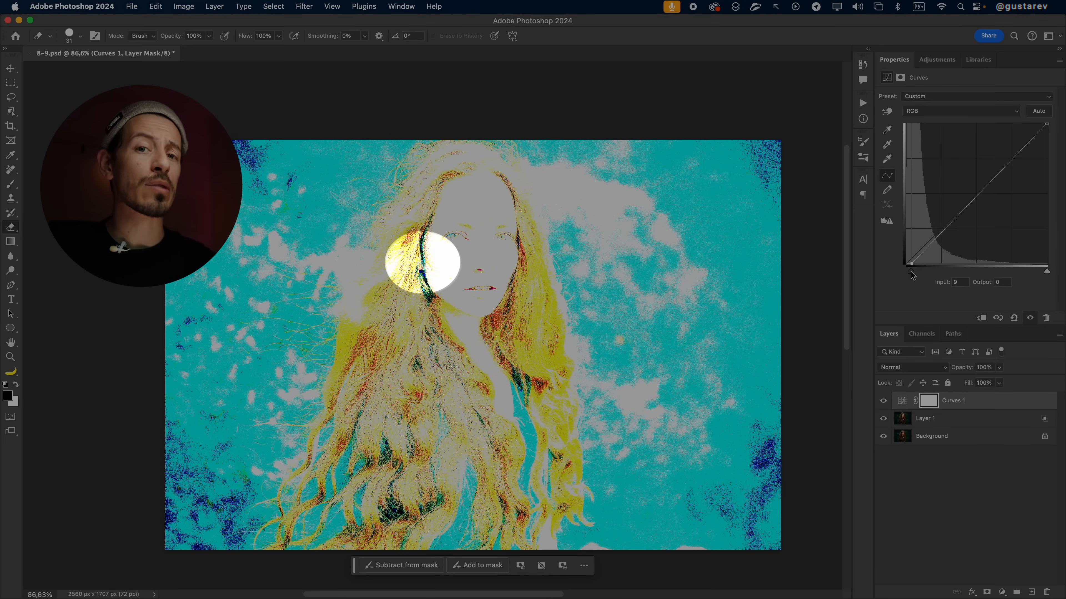
drag(913, 276, 911, 276)
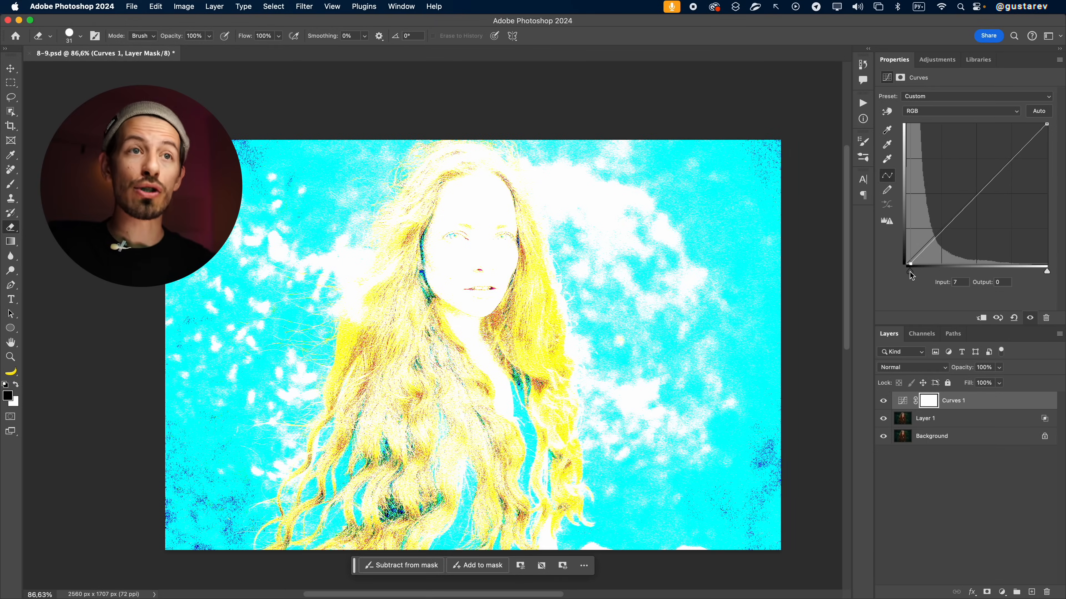
drag(911, 276, 911, 276)
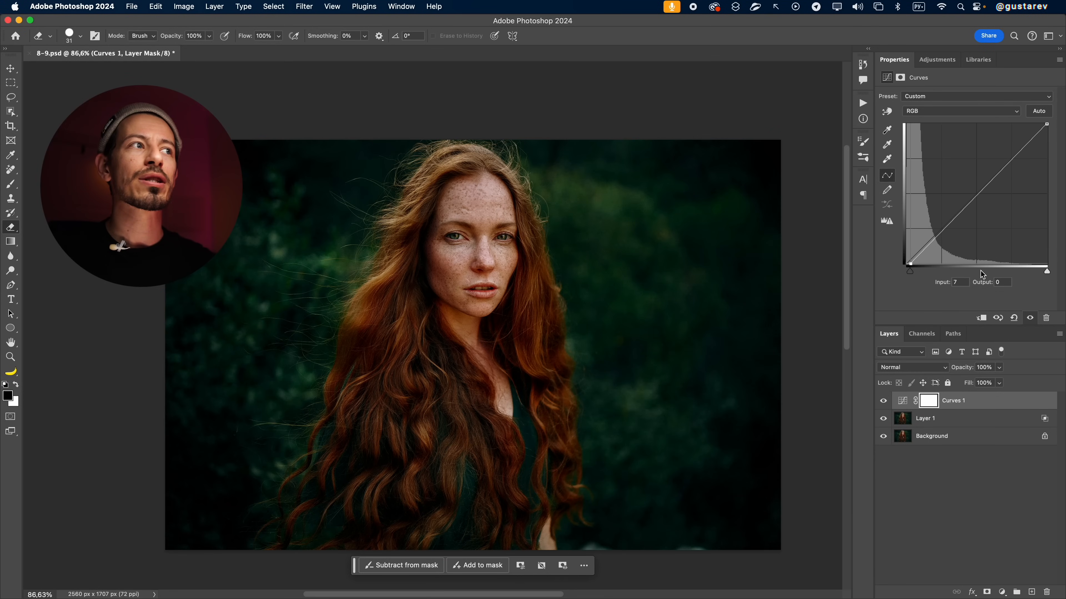
mouse_move(1046, 274)
mouse_down()
mouse_move(1017, 276)
mouse_move(1030, 275)
mouse_up()
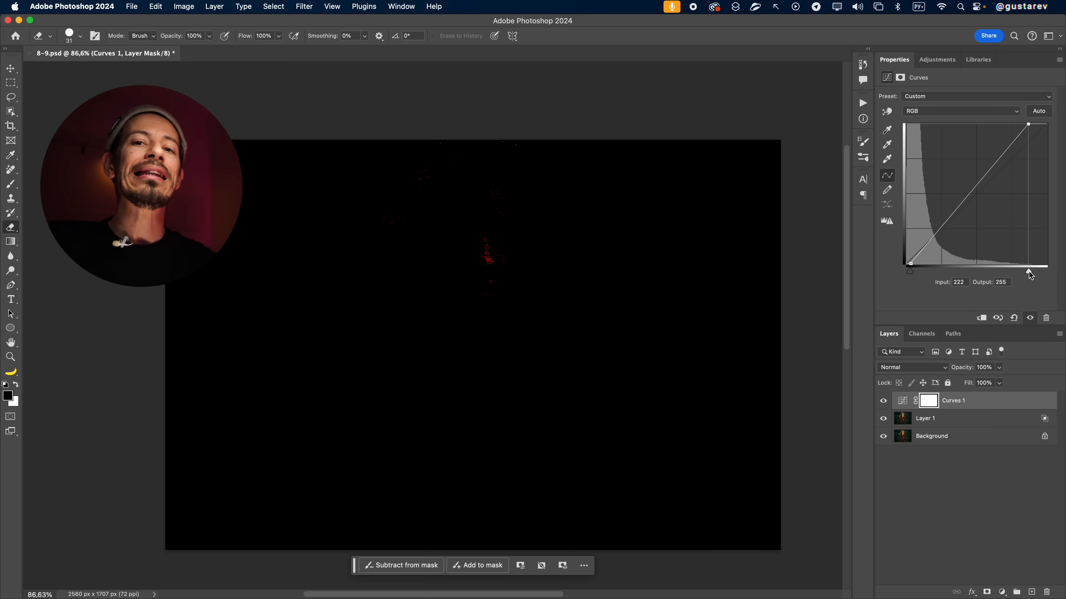
drag(1029, 275, 1033, 276)
Step: Toggle the visibility of the Curves 1 layer to compare the image before and after the contrast adjustment
click(883, 401)
click(883, 401)
click(883, 401)
click(883, 402)
click(883, 402)
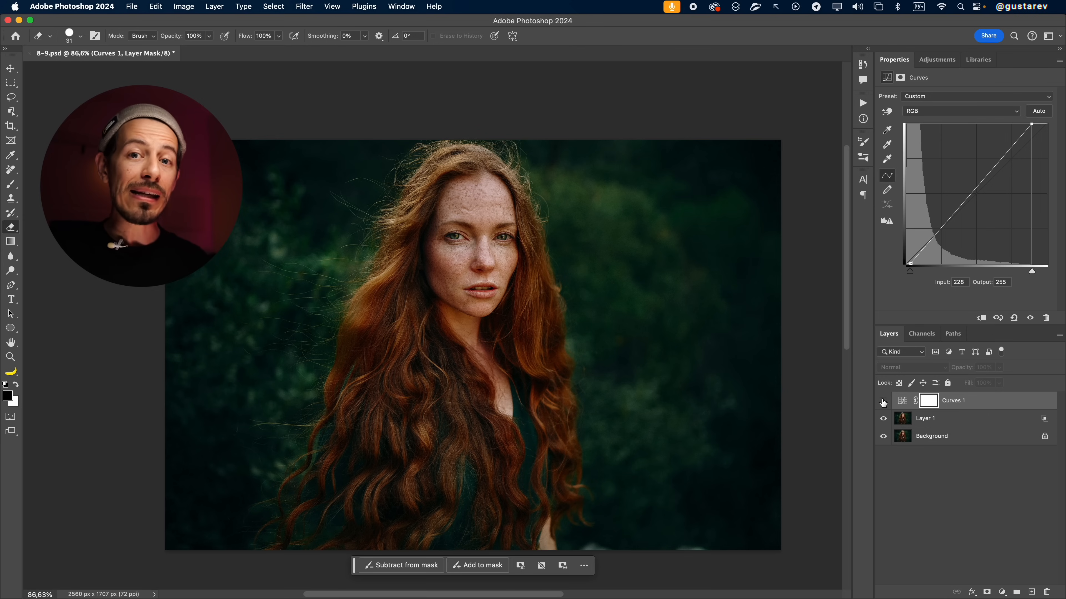
click(883, 402)
click(883, 402)
click(883, 402)
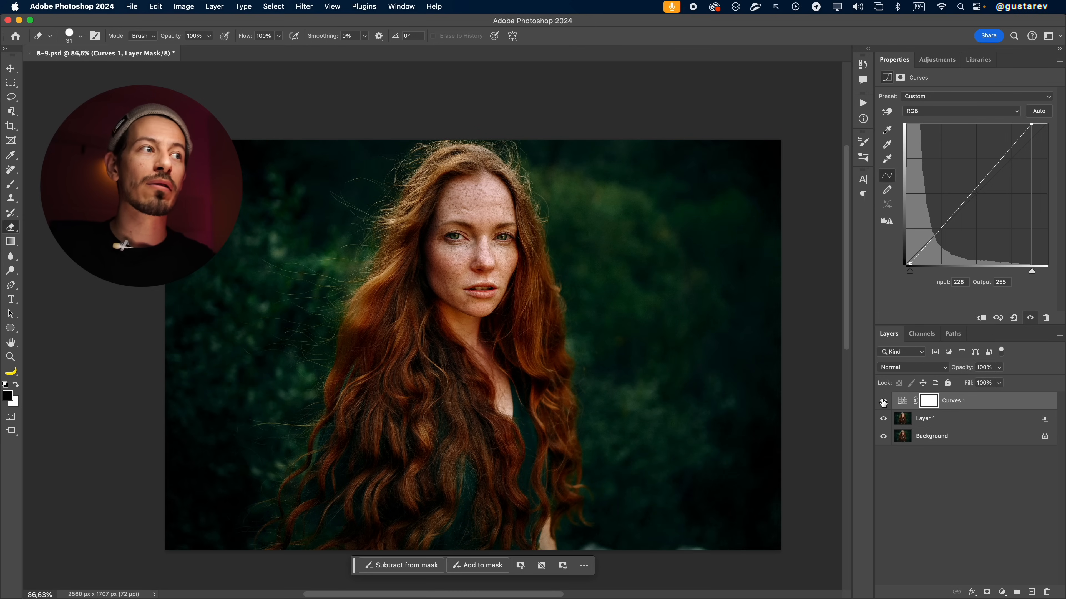
click(883, 402)
click(883, 402)
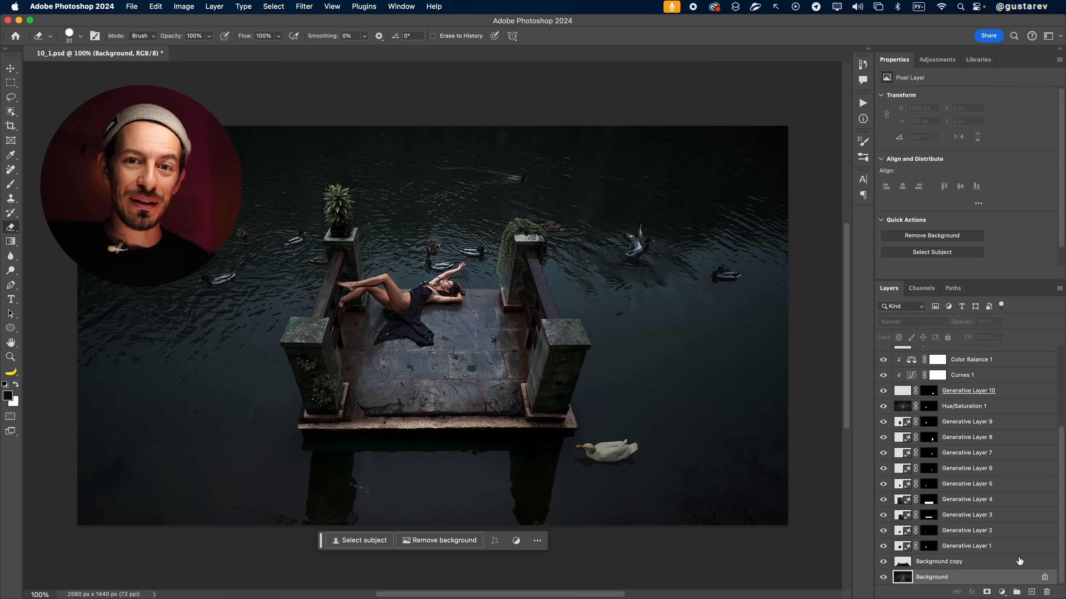
Step: Start a Save for Web (Legacy) export of 10_1.psd and set the file format to GIF
drag(1062, 495, 1059, 539)
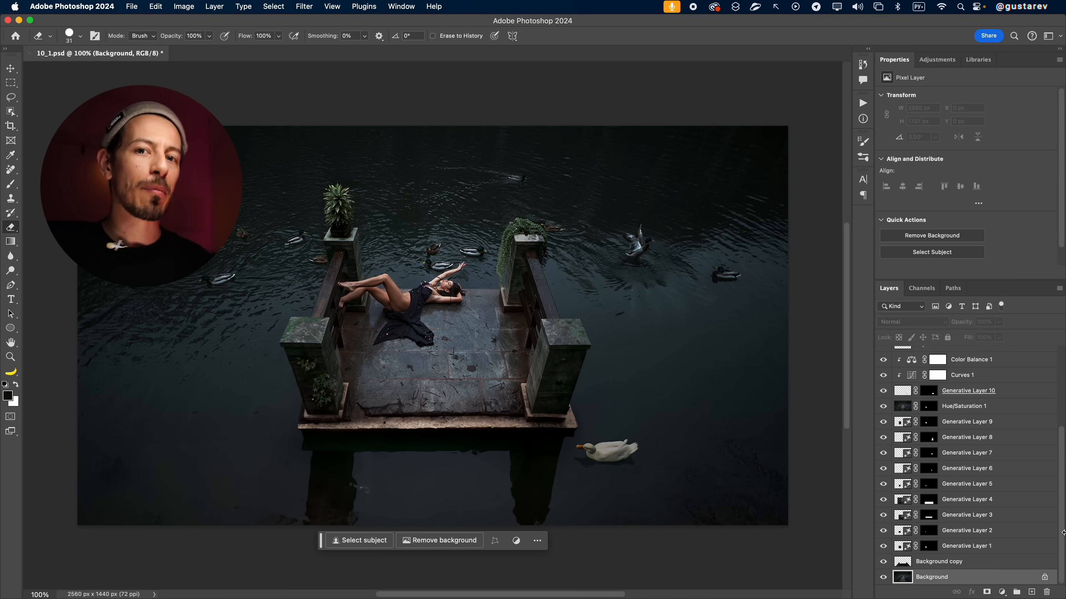
click(132, 6)
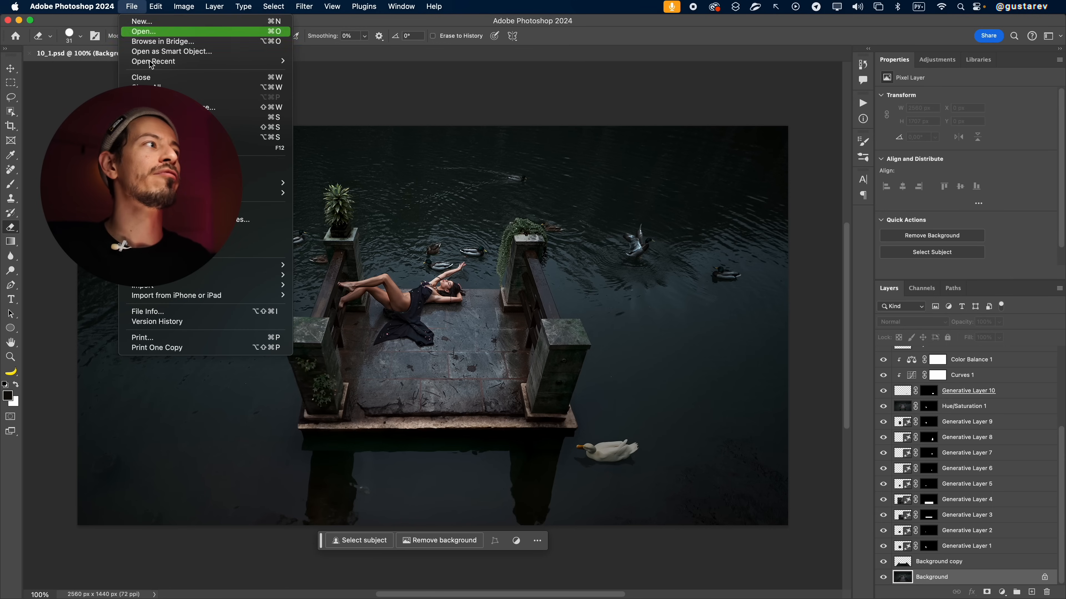
mouse_move(264, 183)
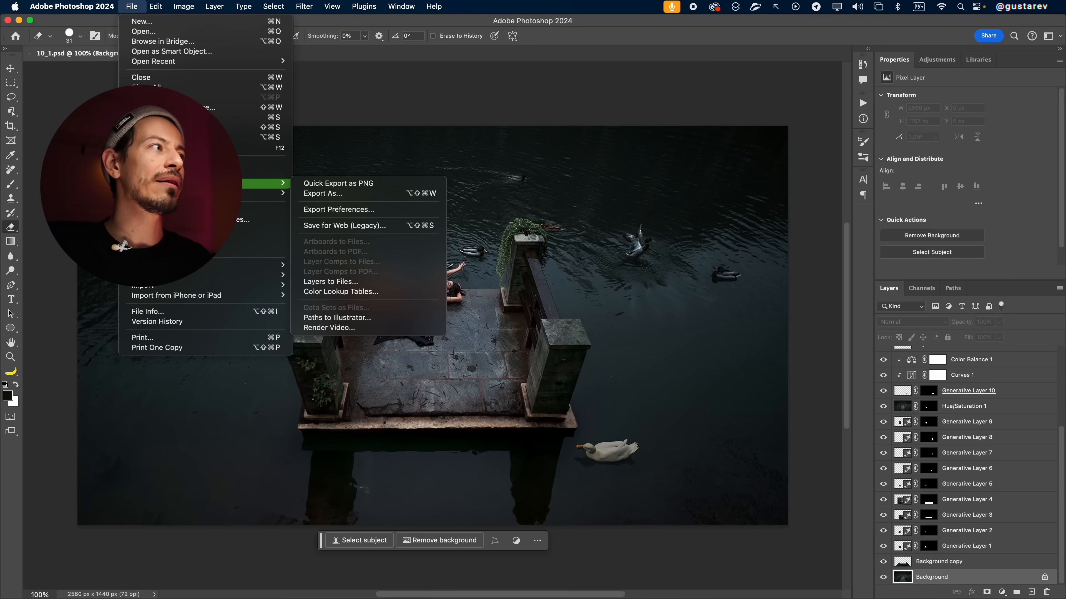
click(347, 229)
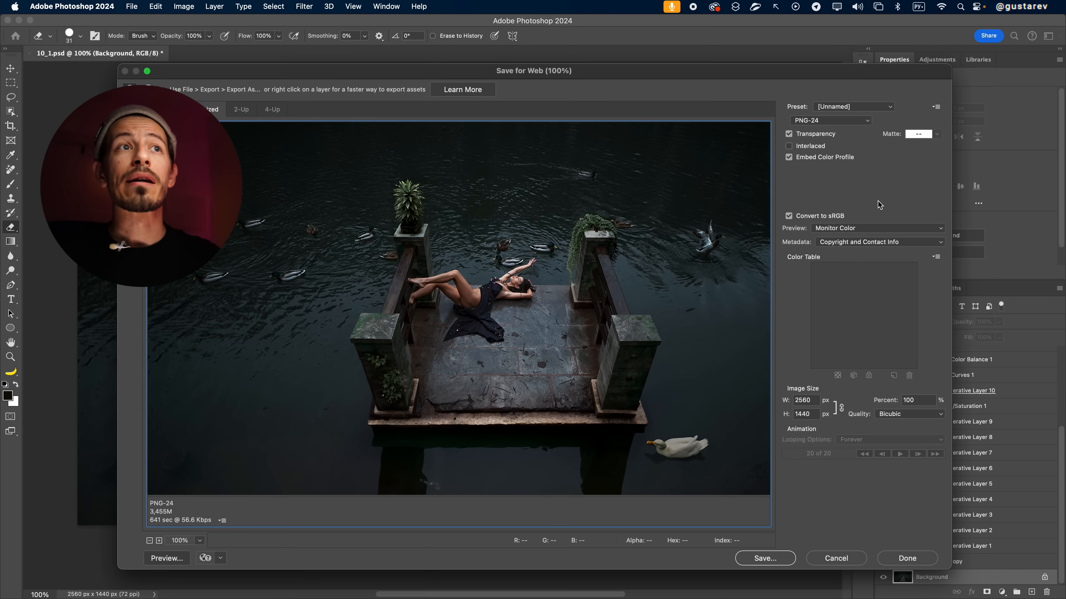
click(824, 120)
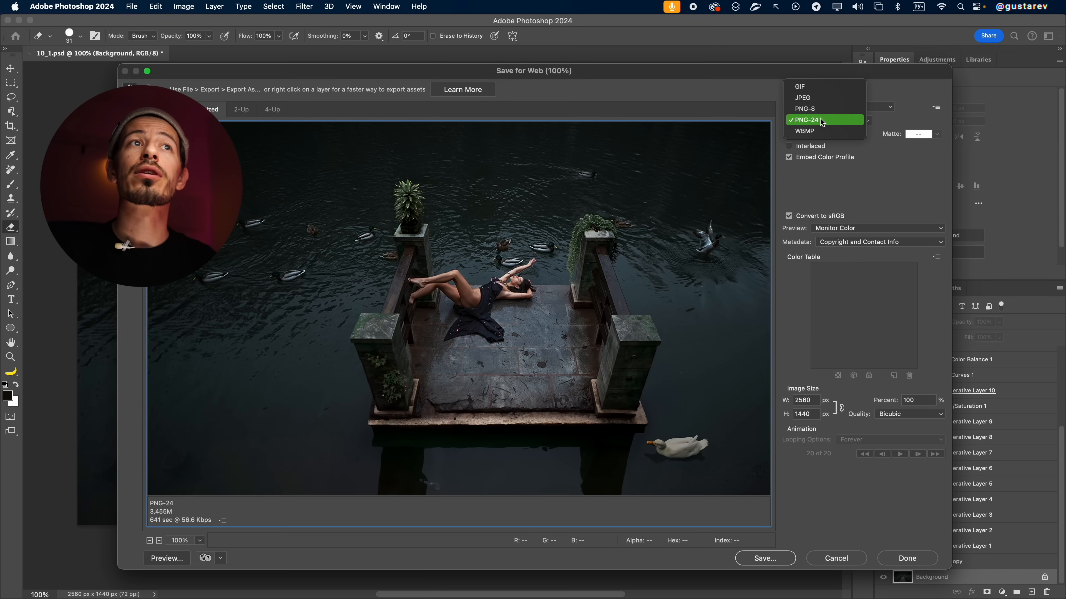
click(819, 87)
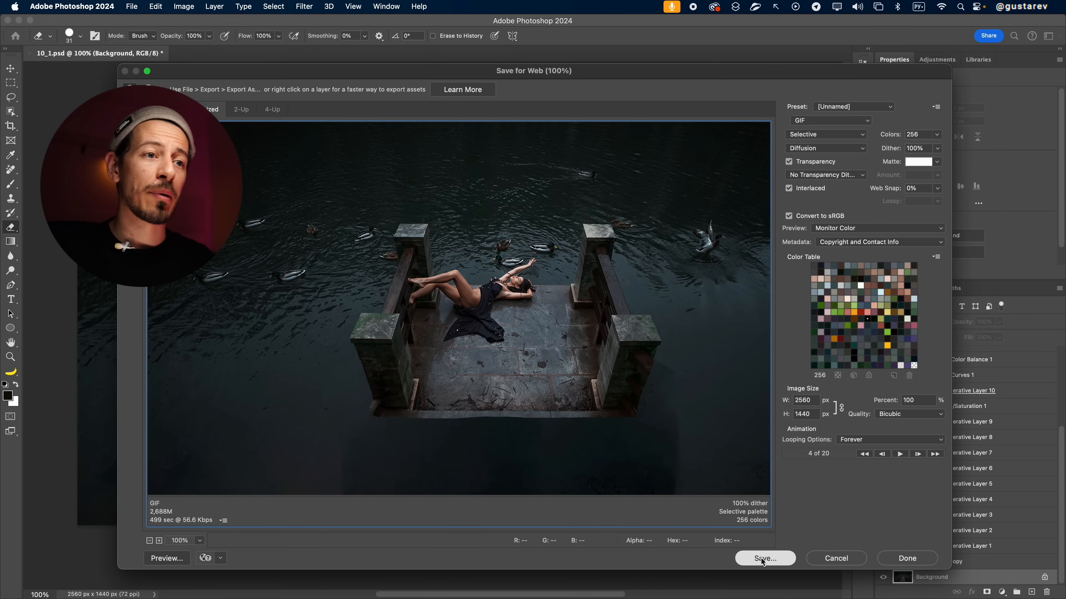
Step: Save the animation as 10_1.gif in the Pictures folder with the Images Only format
click(764, 558)
click(193, 205)
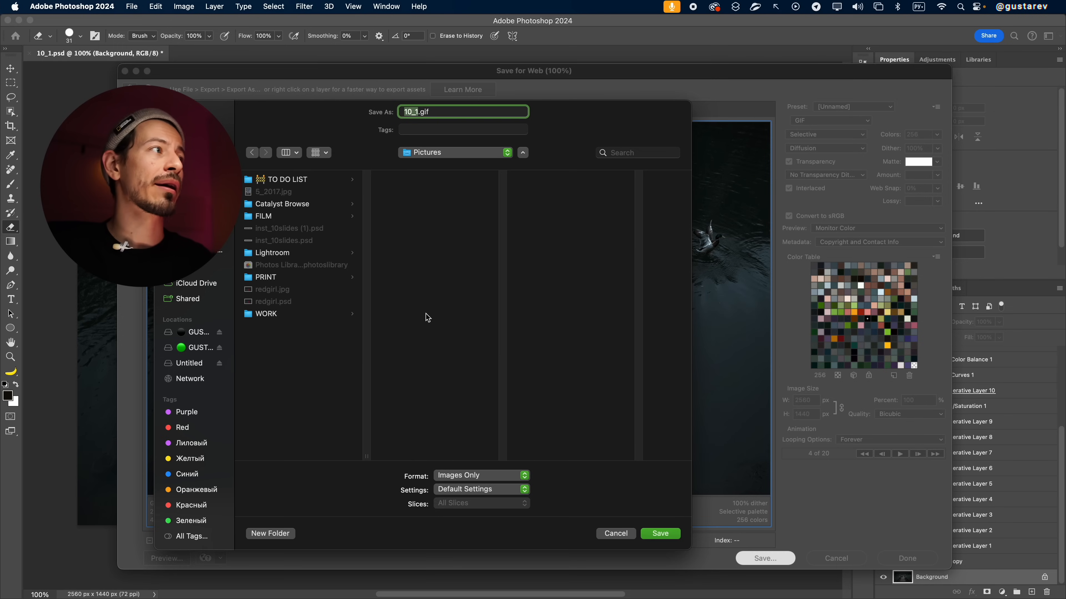
click(483, 476)
click(482, 479)
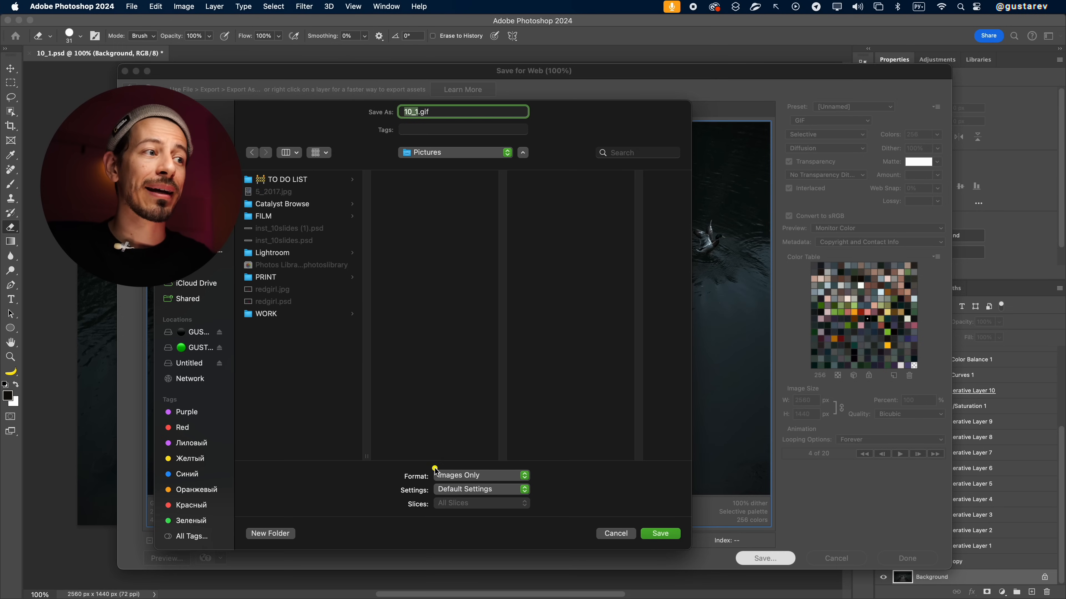
click(657, 539)
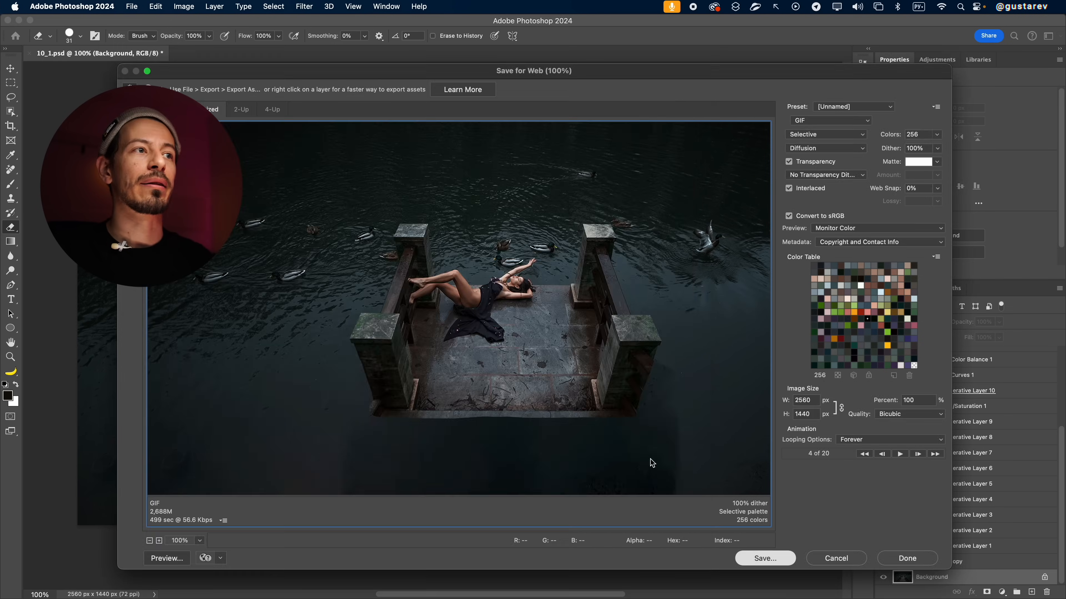